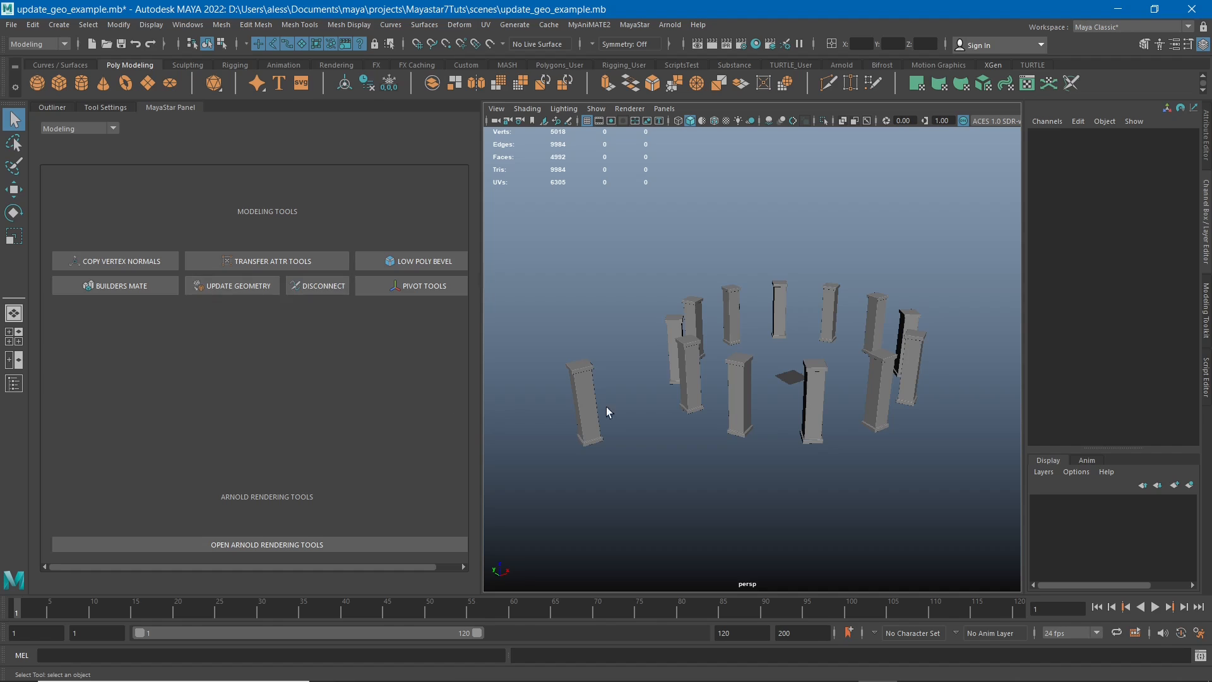
Examine the ring of pillars from several angles and compare the separate pillar's transform values with those of the neighbouring ring pillar.
{"action": "middle_click_drag", "start_coordinate": [625, 354], "coordinate": [680, 314], "text": "alt"}
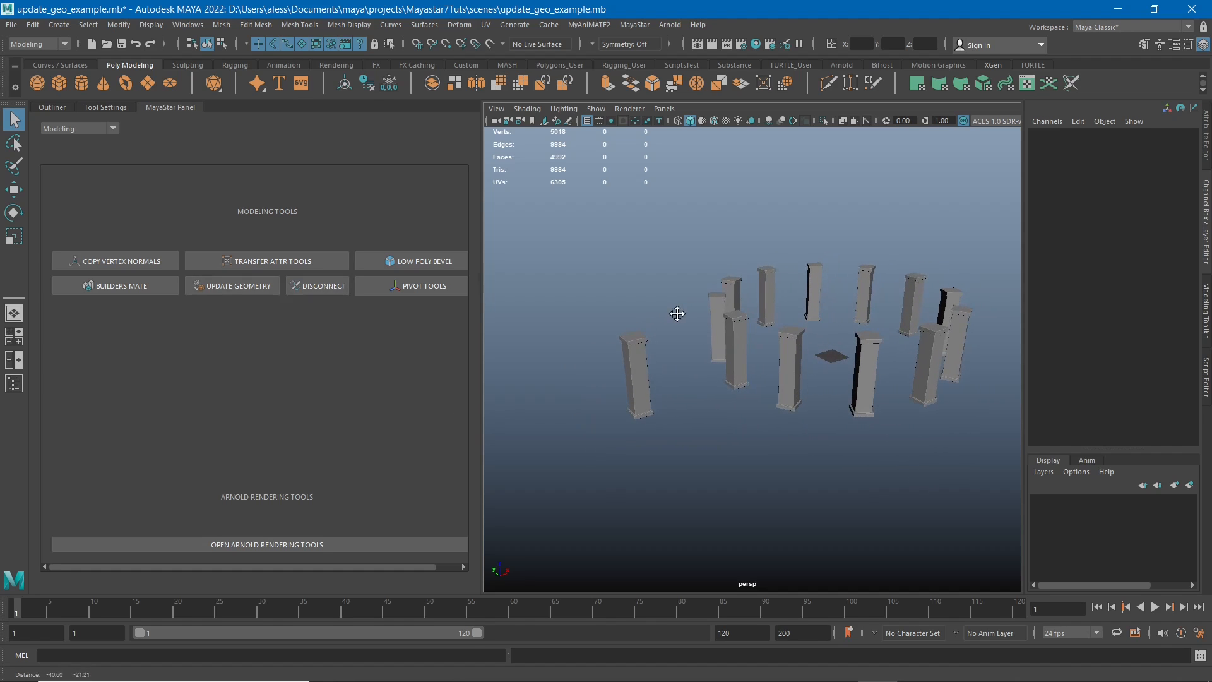
{"action": "left_click_drag", "start_coordinate": [649, 275], "coordinate": [666, 267], "text": "alt"}
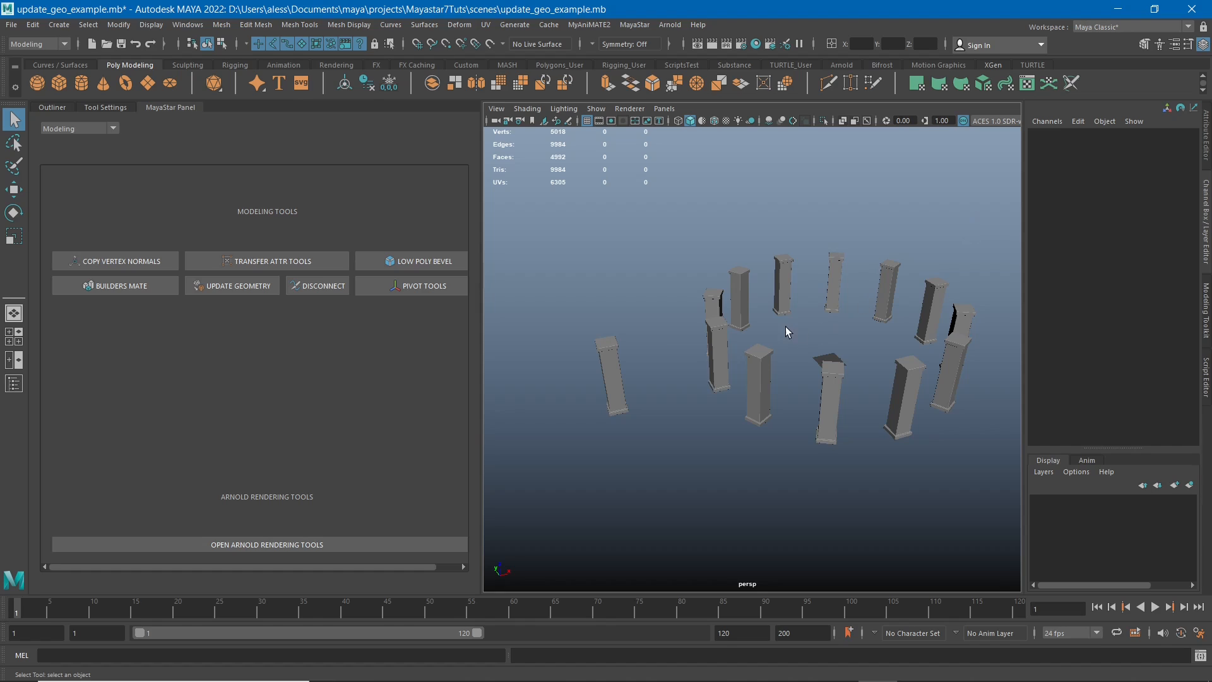
{"action": "left_click_drag", "start_coordinate": [574, 328], "coordinate": [624, 454]}
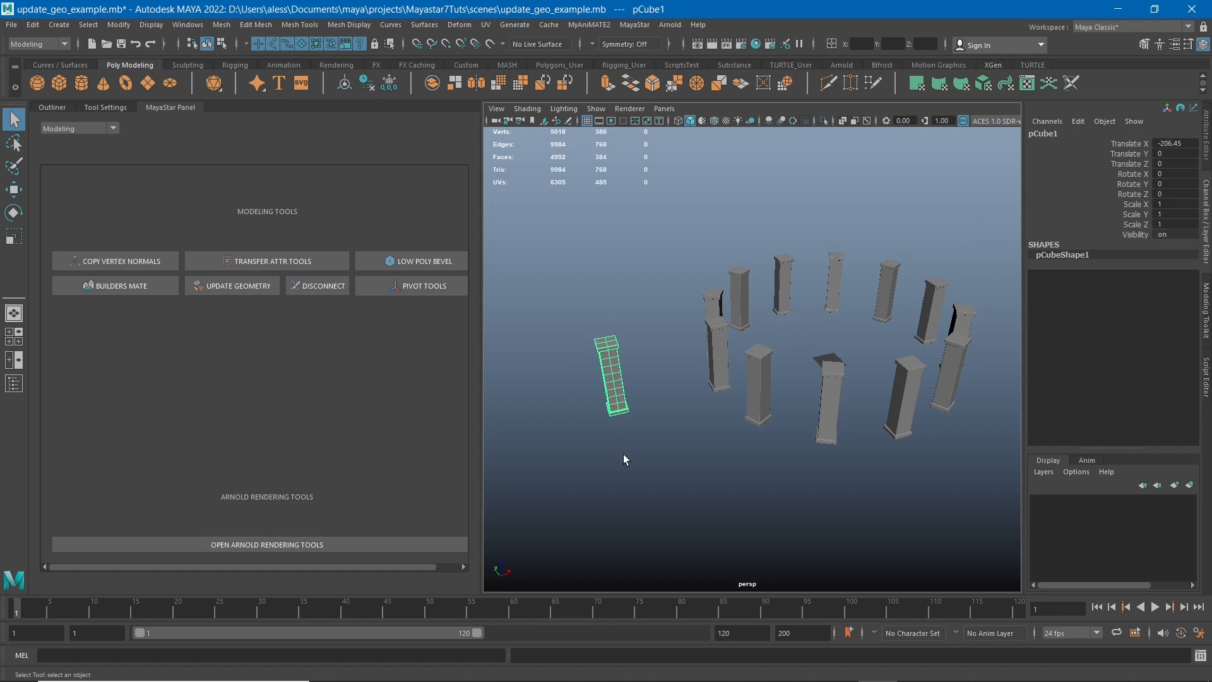
{"action": "left_click_drag", "start_coordinate": [555, 325], "coordinate": [636, 411]}
{"action": "left_click", "coordinate": [723, 341]}
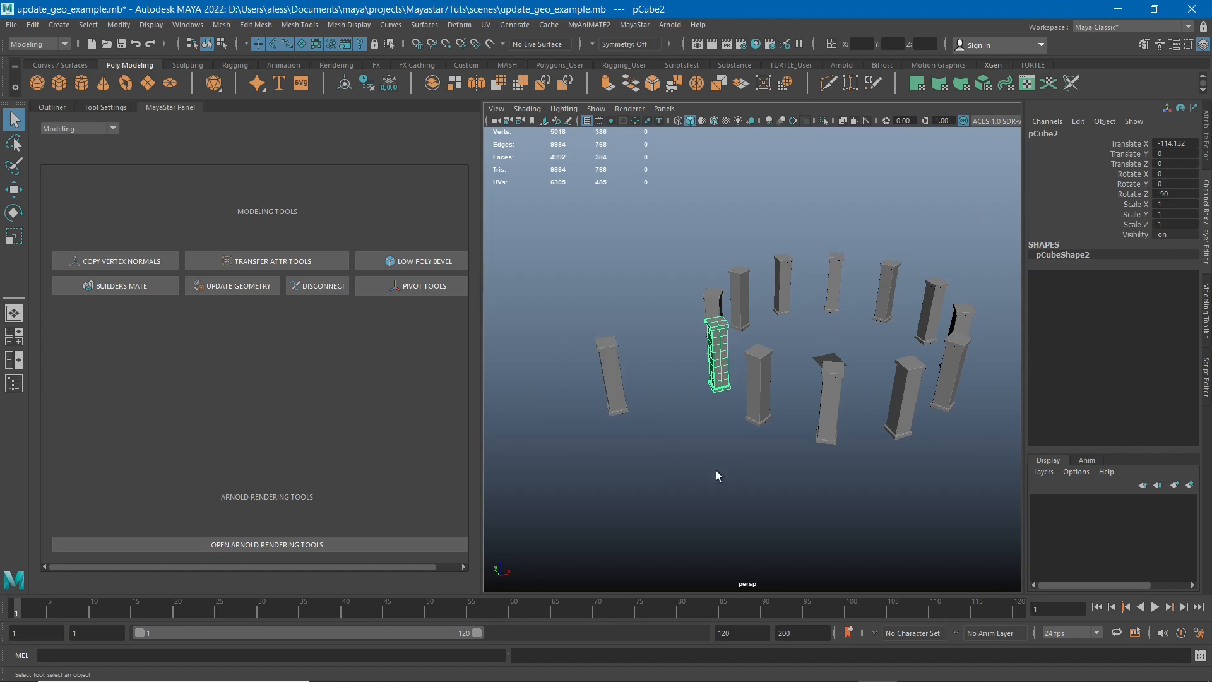
{"action": "left_click_drag", "start_coordinate": [717, 471], "coordinate": [711, 329], "text": "alt"}
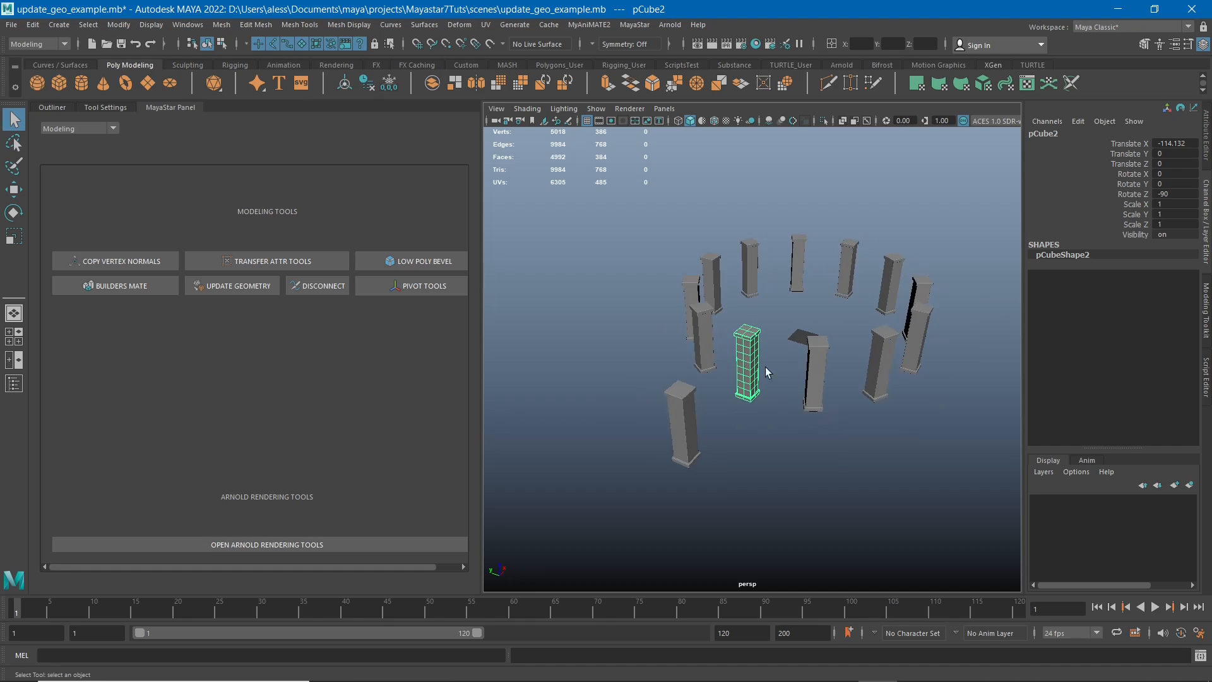
{"action": "left_click_drag", "start_coordinate": [801, 337], "coordinate": [771, 396], "text": "alt"}
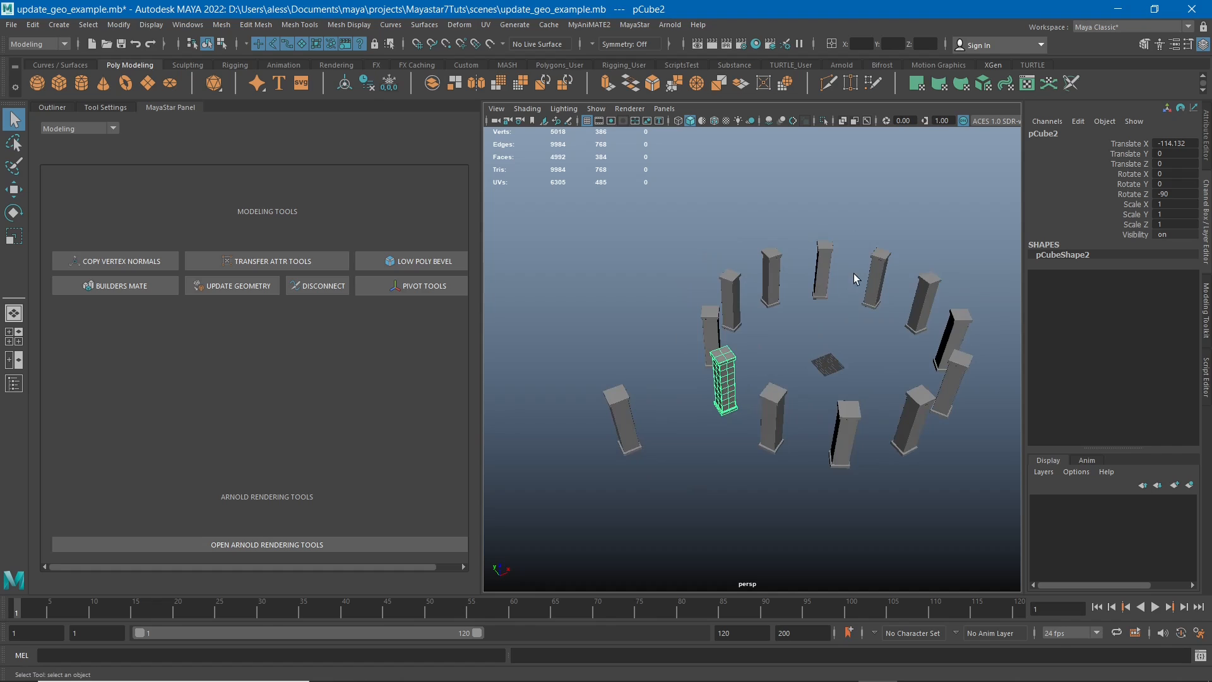
{"action": "middle_click_drag", "start_coordinate": [857, 305], "coordinate": [847, 303], "text": "alt"}
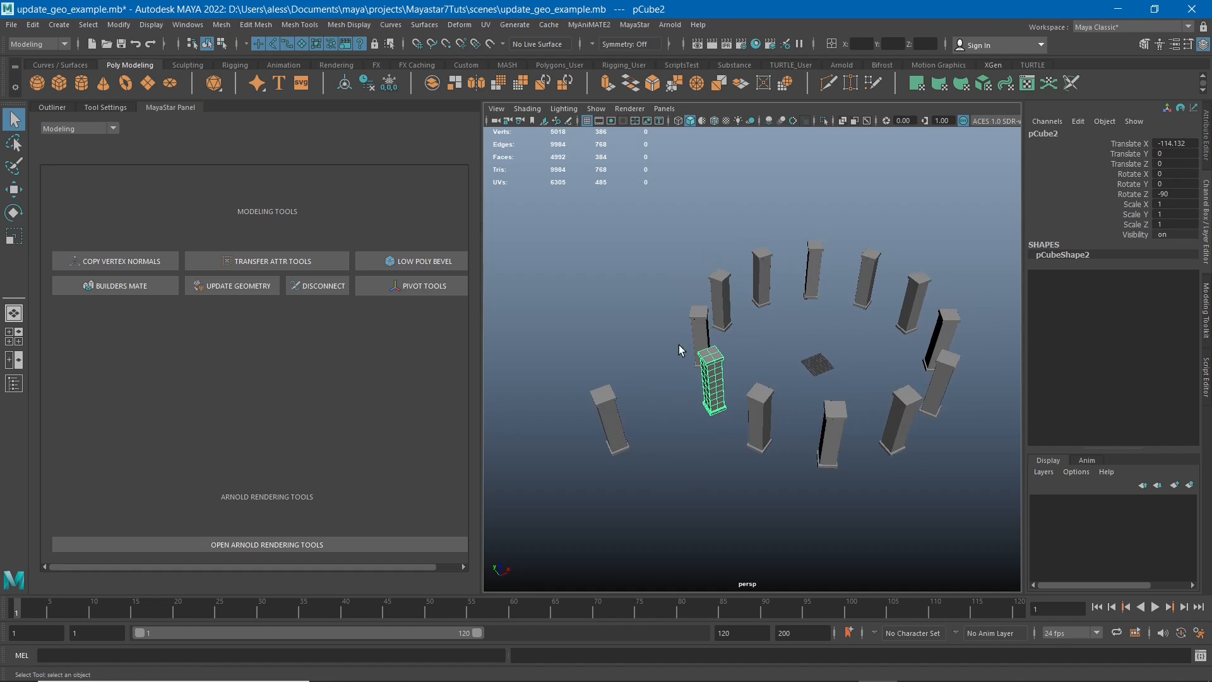
{"action": "middle_click_drag", "start_coordinate": [647, 375], "coordinate": [687, 371], "text": "alt"}
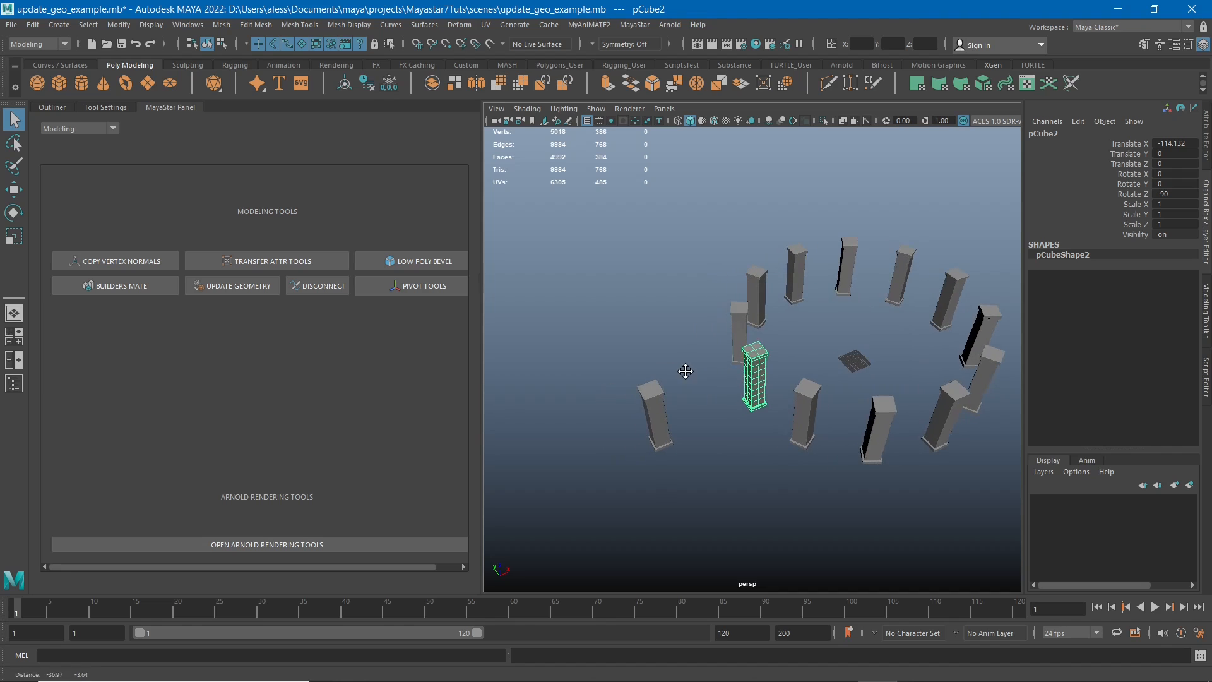
{"action": "left_click_drag", "start_coordinate": [668, 410], "coordinate": [723, 381], "text": "alt"}
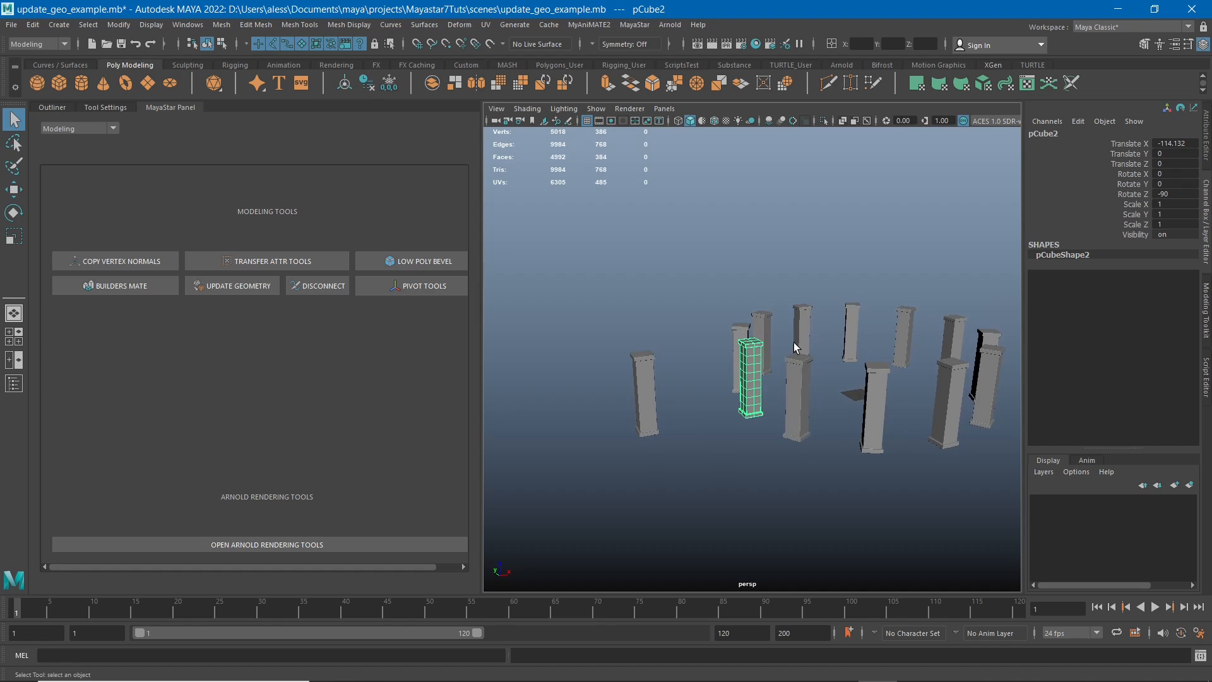
{"action": "left_click_drag", "start_coordinate": [831, 406], "coordinate": [737, 370], "text": "alt"}
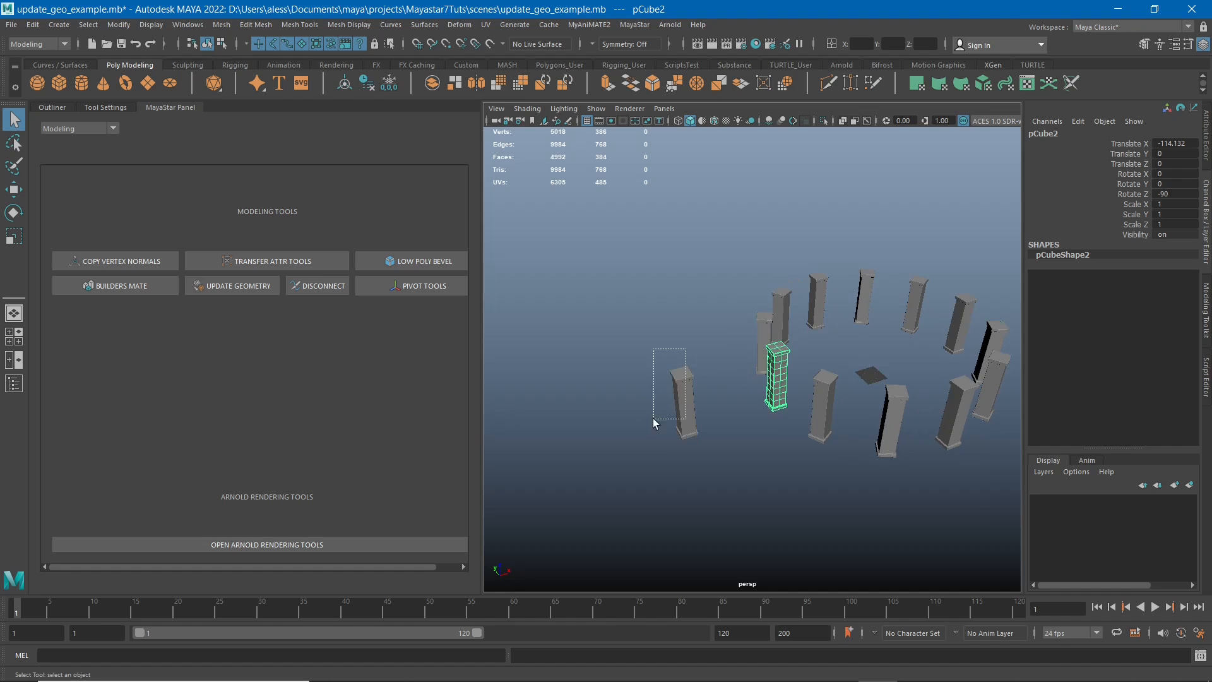
{"action": "left_click_drag", "start_coordinate": [653, 418], "coordinate": [653, 418]}
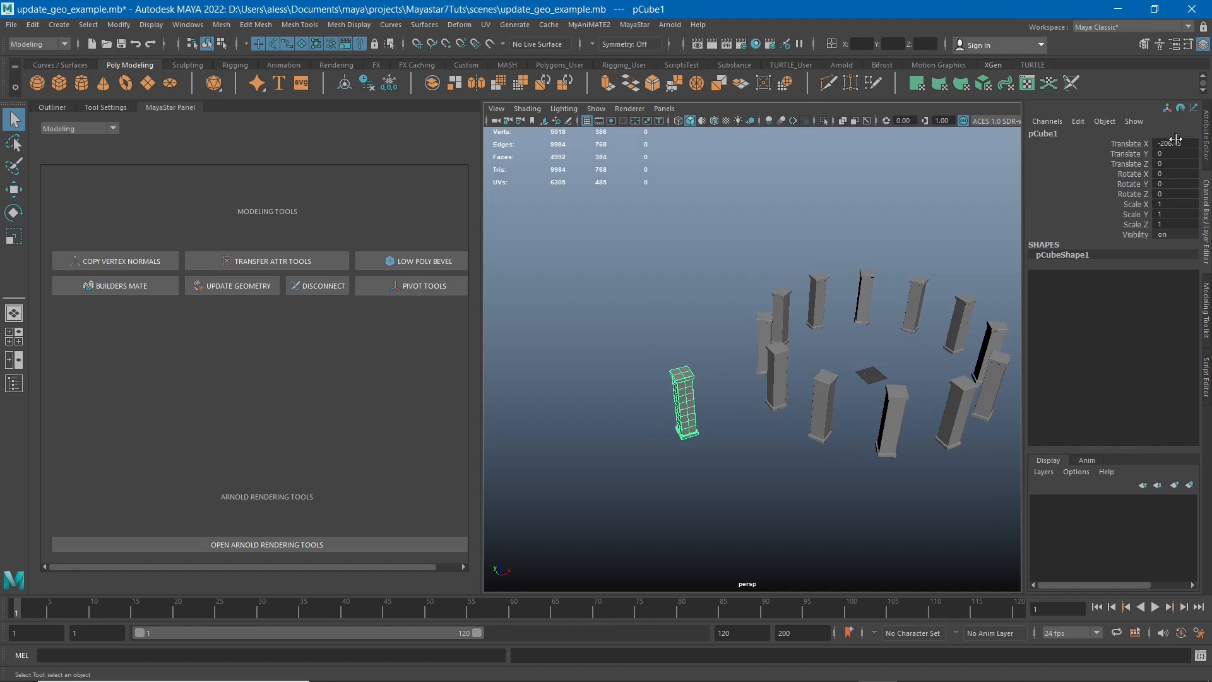
{"action": "middle_click_drag", "start_coordinate": [774, 388], "coordinate": [741, 383], "text": "alt"}
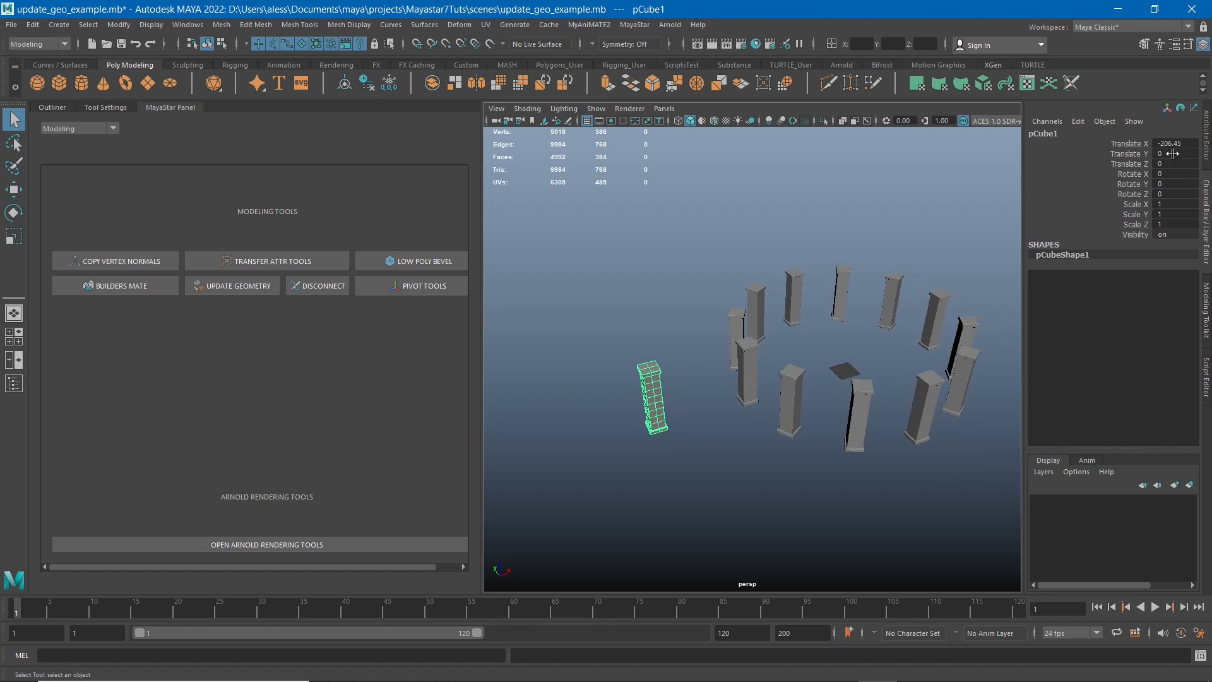
{"action": "middle_click_drag", "start_coordinate": [770, 349], "coordinate": [751, 351], "text": "alt"}
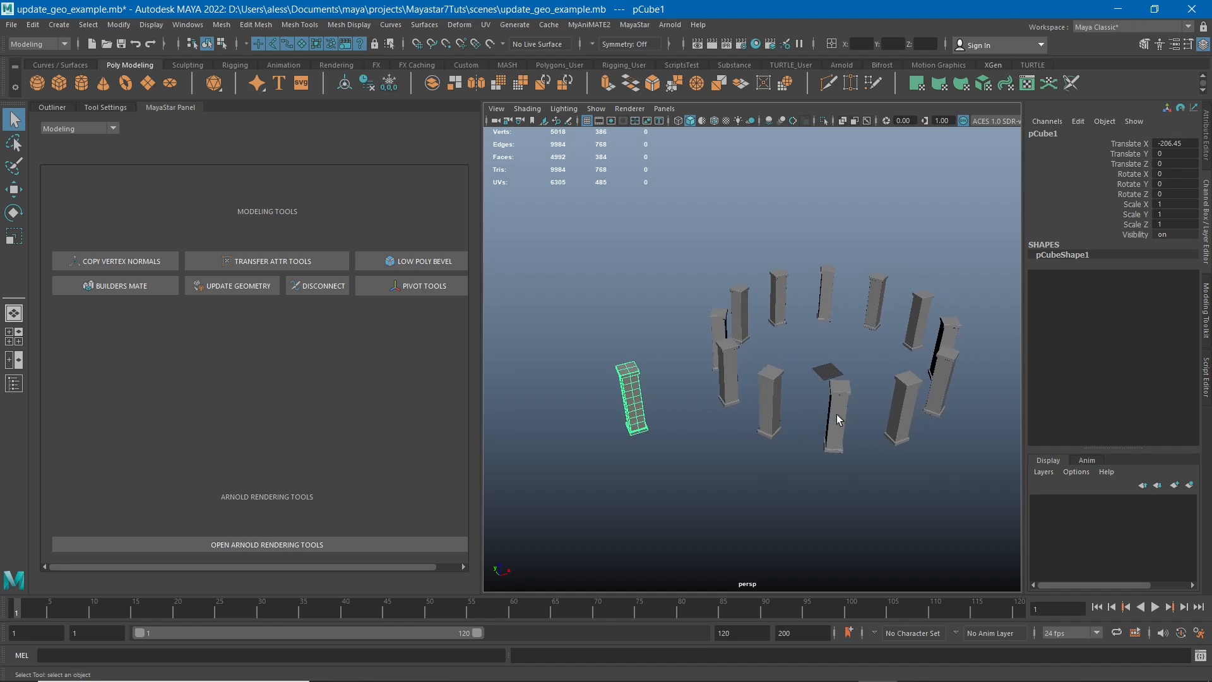
Inspect the shape node attributes of several ring pillars, including pCube13, pCube6 and pCube8.
{"action": "left_click", "coordinate": [905, 407]}
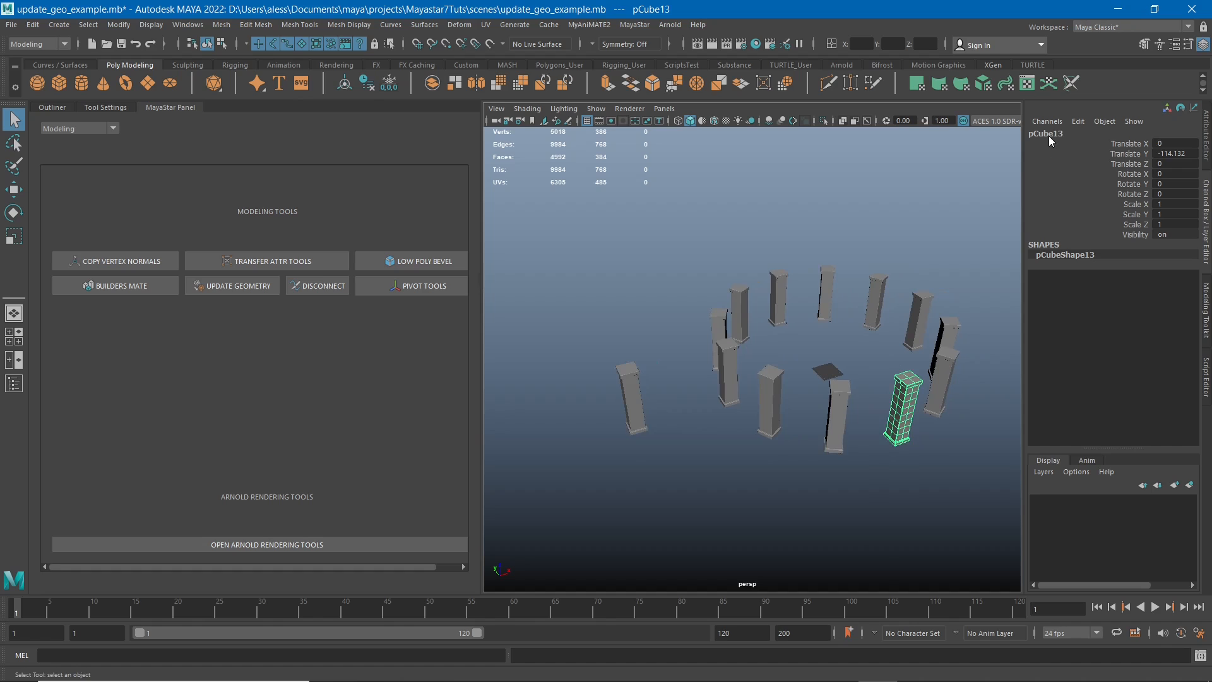
{"action": "left_click", "coordinate": [1205, 137]}
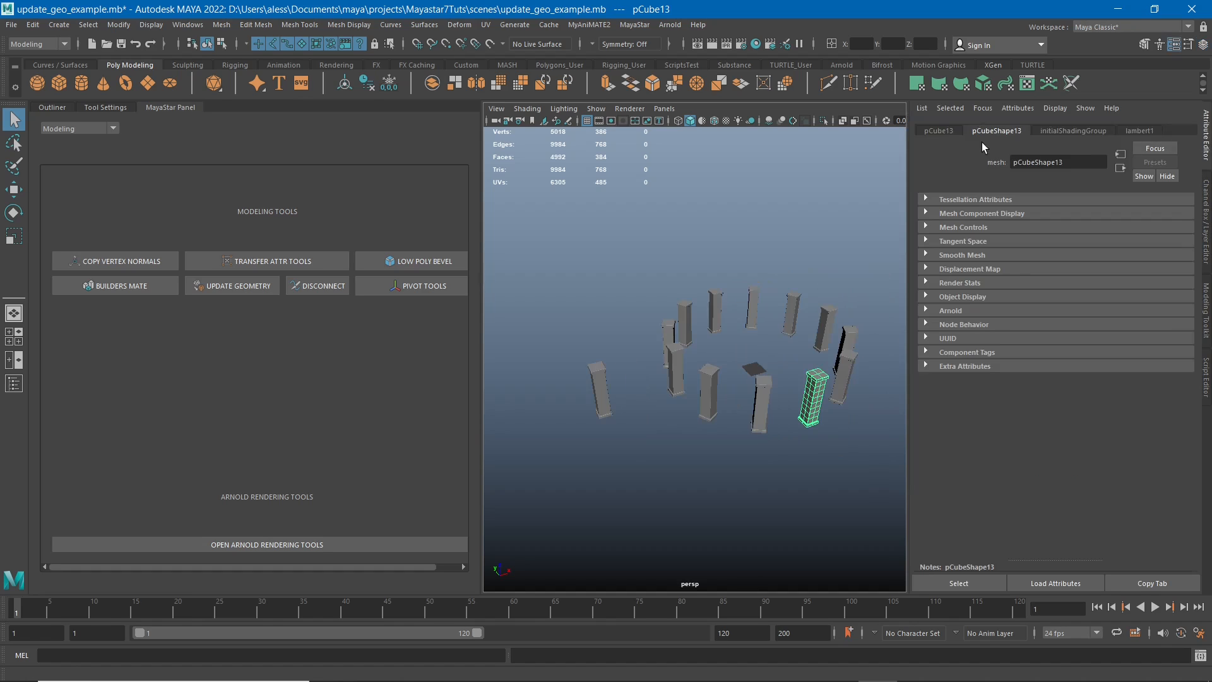
{"action": "middle_click_drag", "start_coordinate": [756, 330], "coordinate": [742, 332], "text": "alt"}
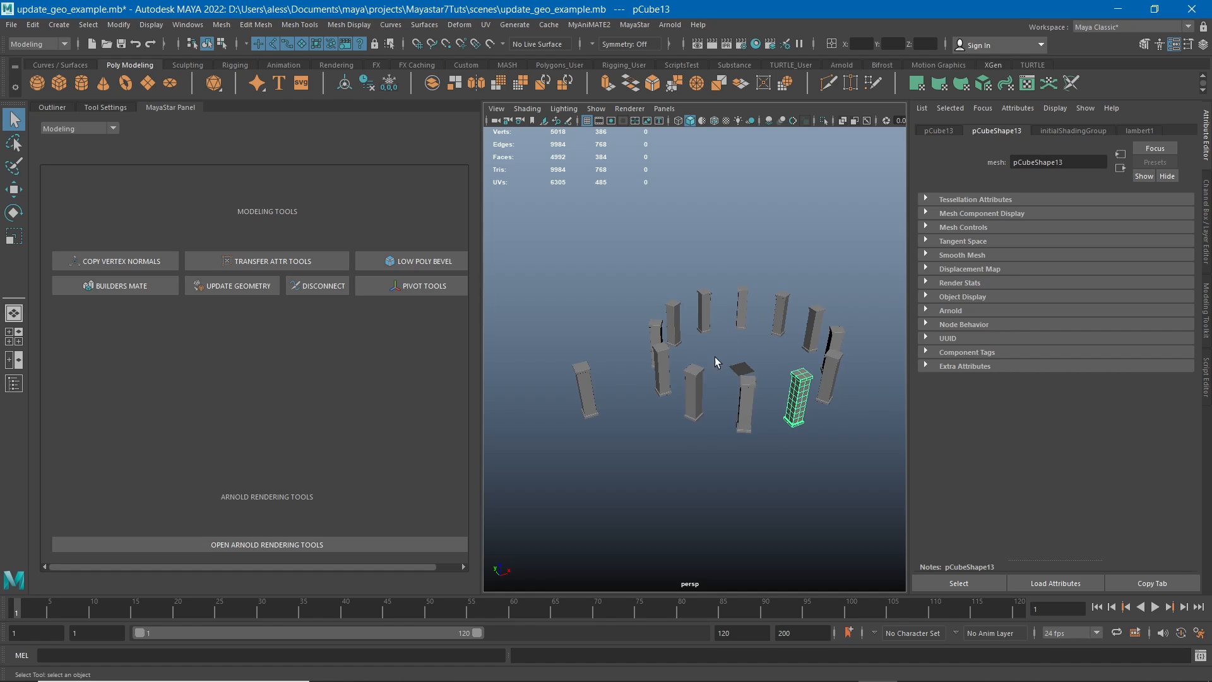
{"action": "middle_click_drag", "start_coordinate": [715, 357], "coordinate": [753, 354], "text": "alt"}
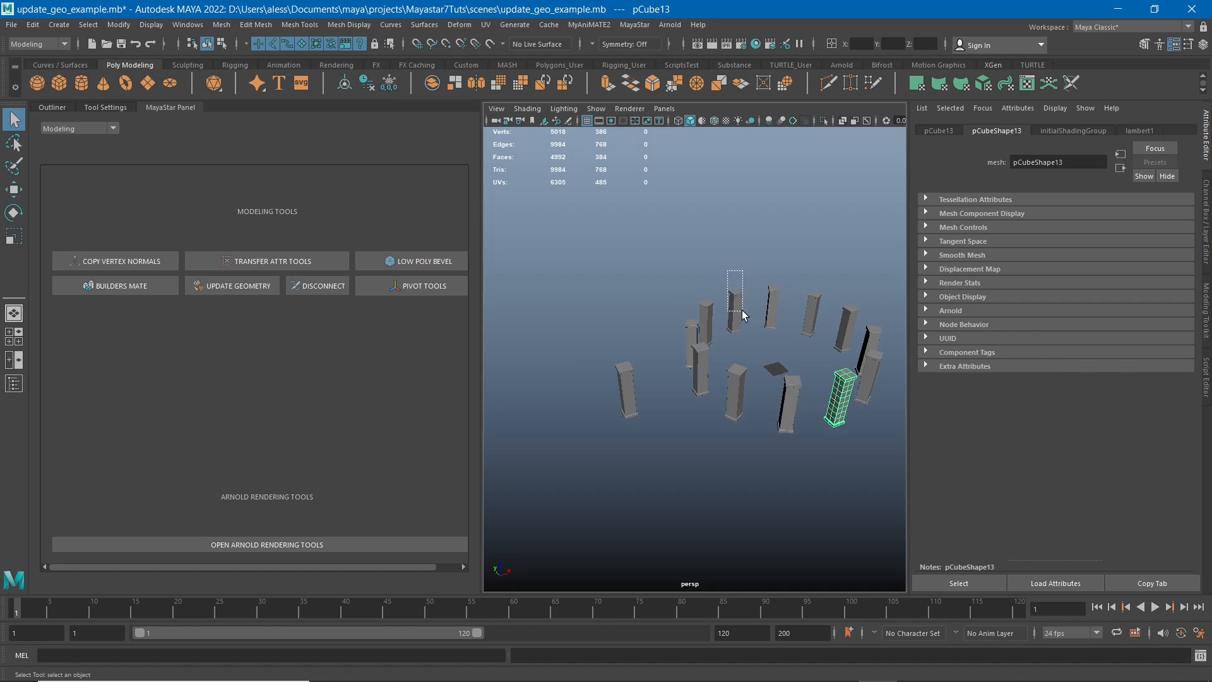
{"action": "left_click_drag", "start_coordinate": [742, 310], "coordinate": [744, 314]}
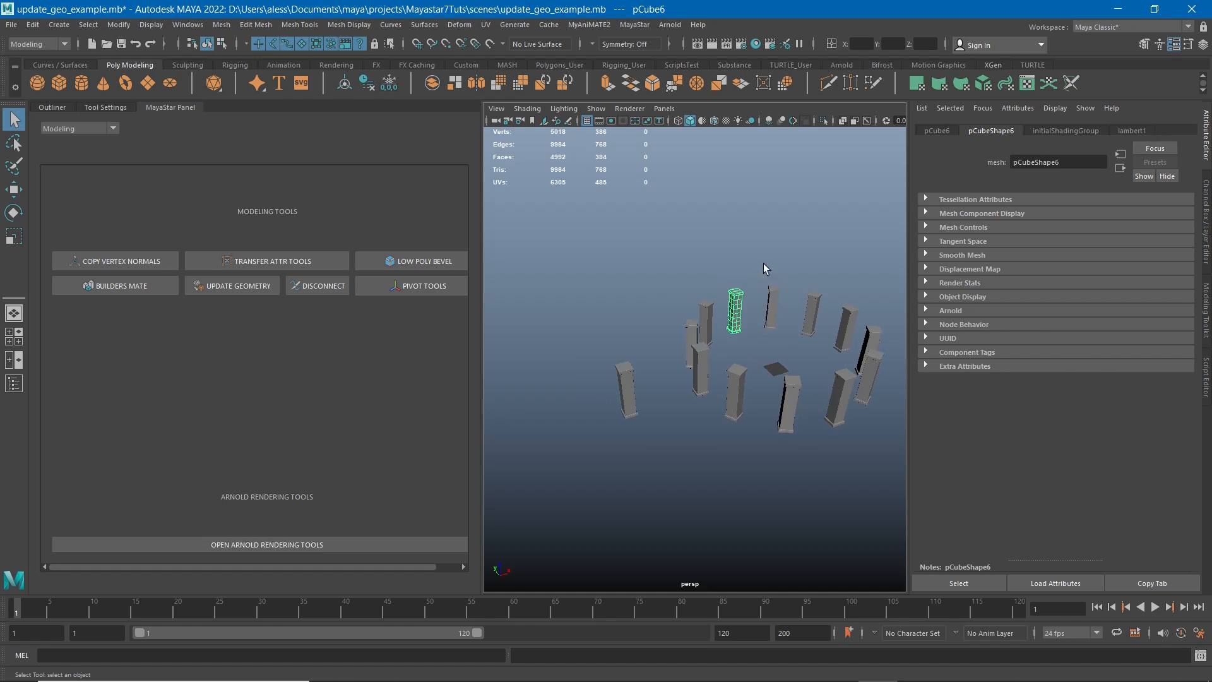
{"action": "left_click_drag", "start_coordinate": [763, 263], "coordinate": [785, 323]}
{"action": "left_click_drag", "start_coordinate": [804, 381], "coordinate": [856, 332]}
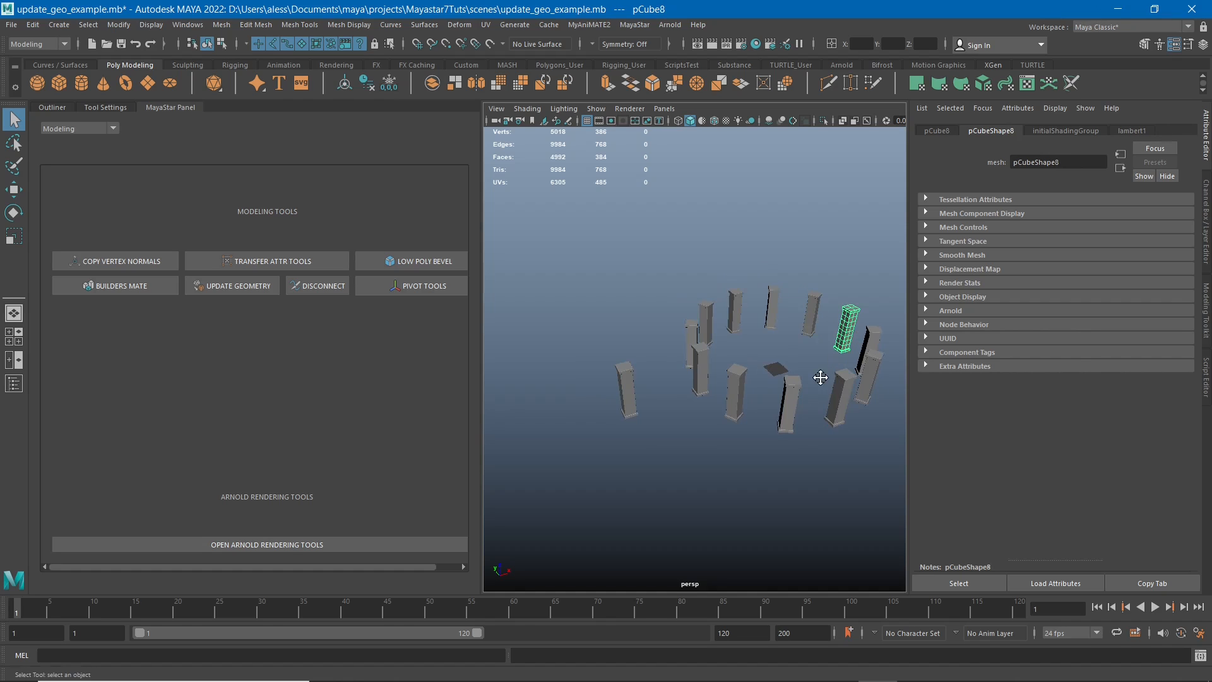
{"action": "middle_click_drag", "start_coordinate": [821, 378], "coordinate": [799, 377], "text": "alt"}
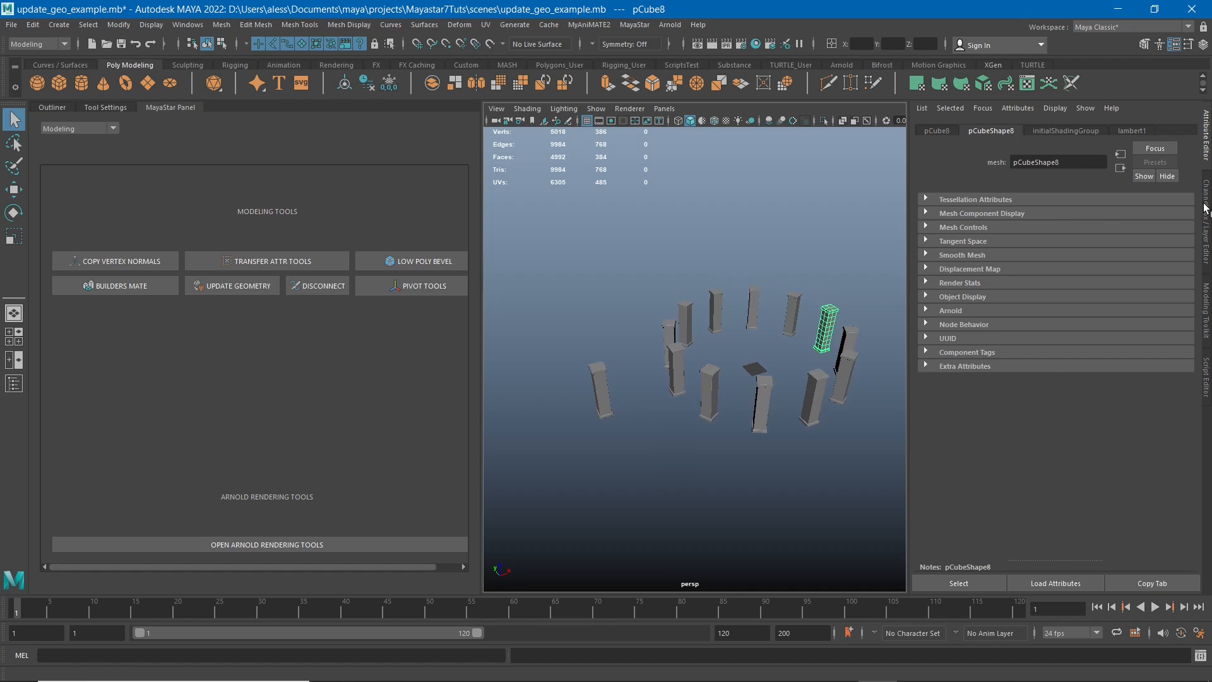
Compare the transform values of ring pillars pCube8 and pCube9 with those of the separate pillar pCube1.
{"action": "left_click", "coordinate": [1207, 209]}
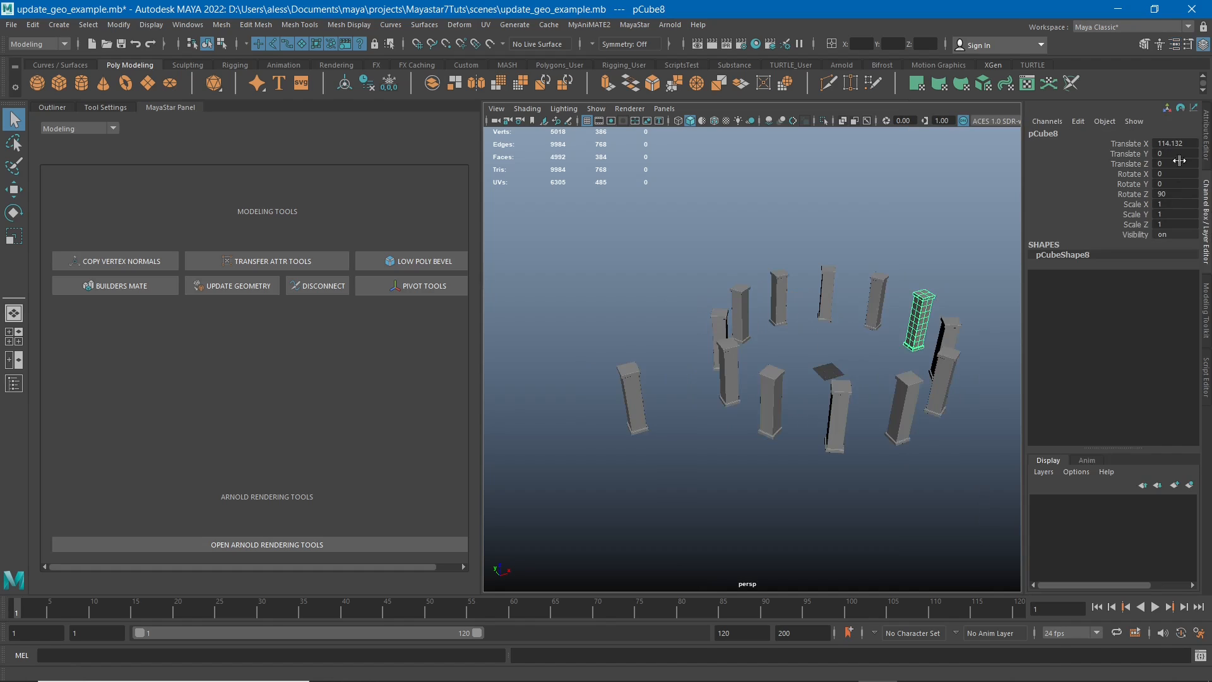
{"action": "left_click", "coordinate": [946, 338]}
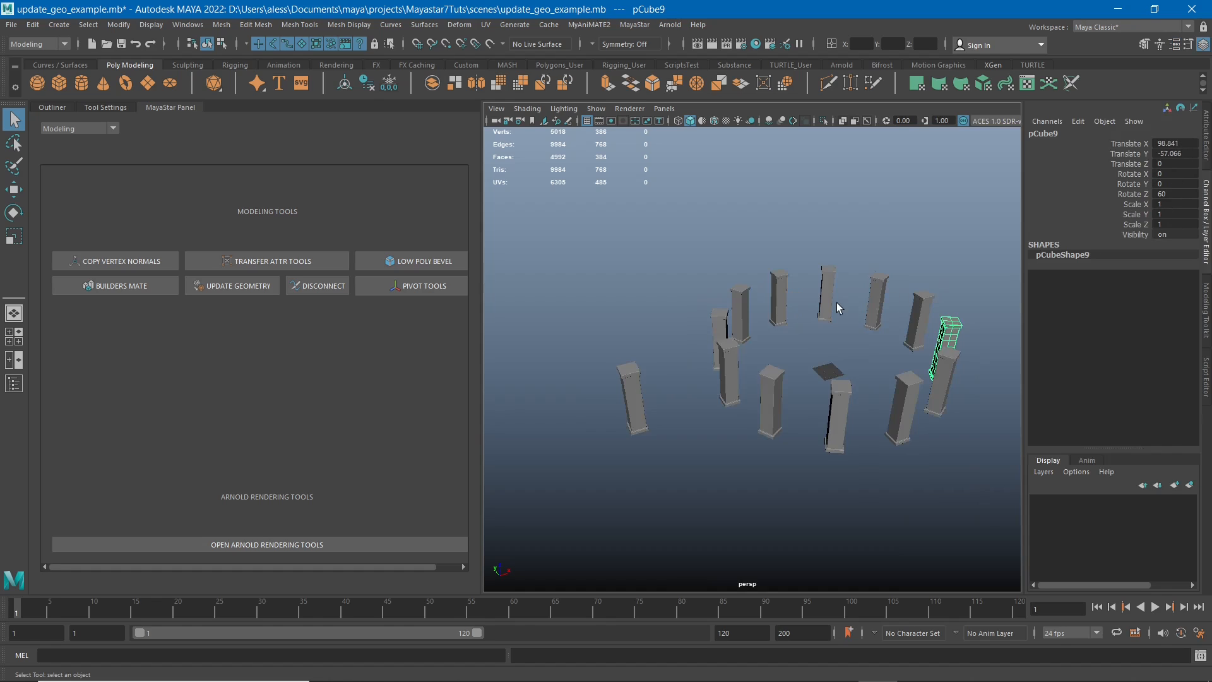
{"action": "middle_click_drag", "start_coordinate": [836, 301], "coordinate": [816, 305], "text": "alt"}
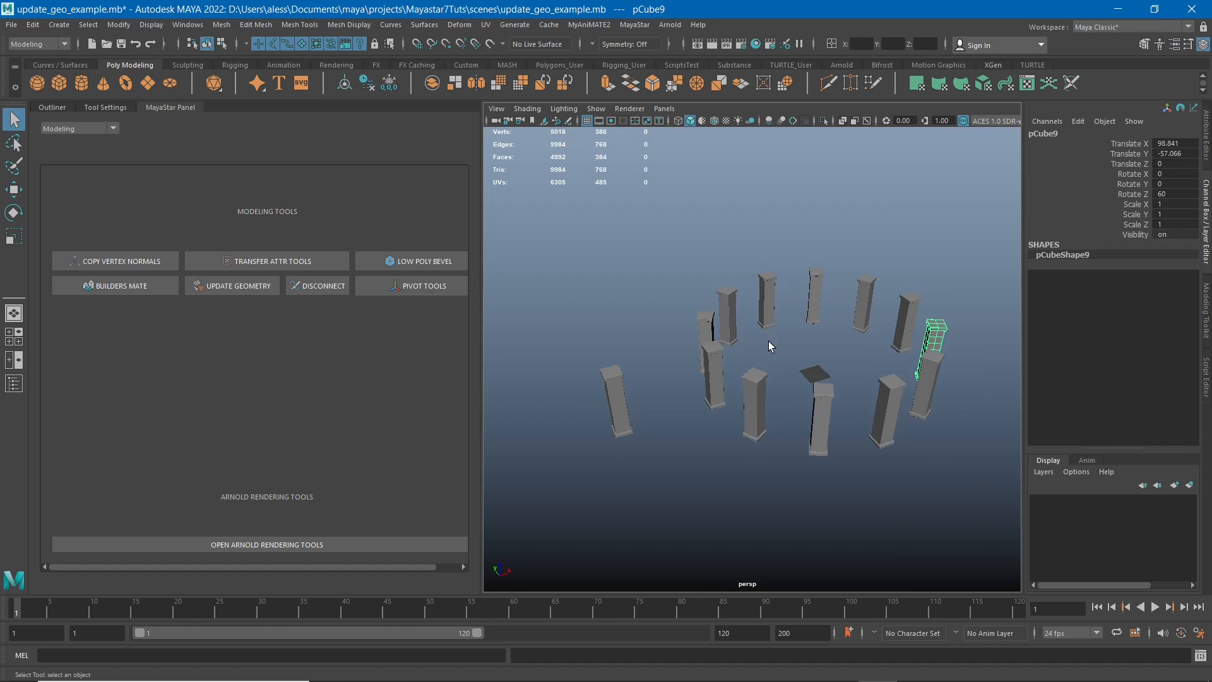
{"action": "middle_click_drag", "start_coordinate": [776, 343], "coordinate": [941, 341], "text": "alt"}
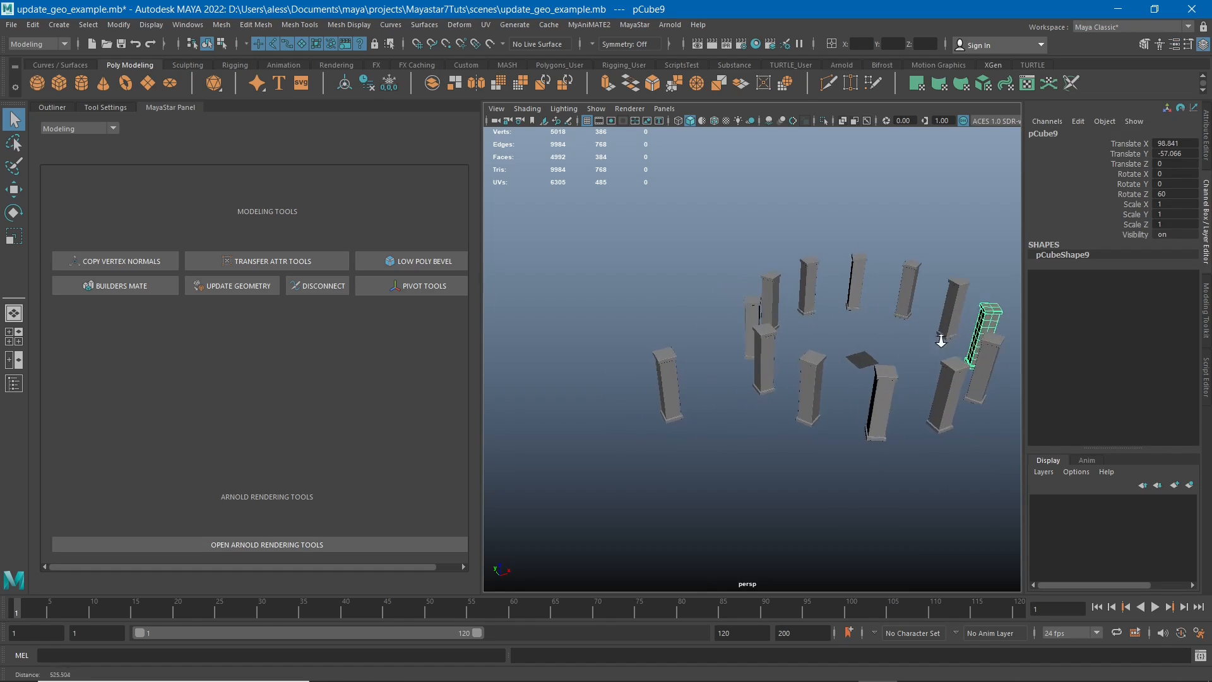
{"action": "left_click_drag", "start_coordinate": [941, 341], "coordinate": [854, 310], "text": "alt"}
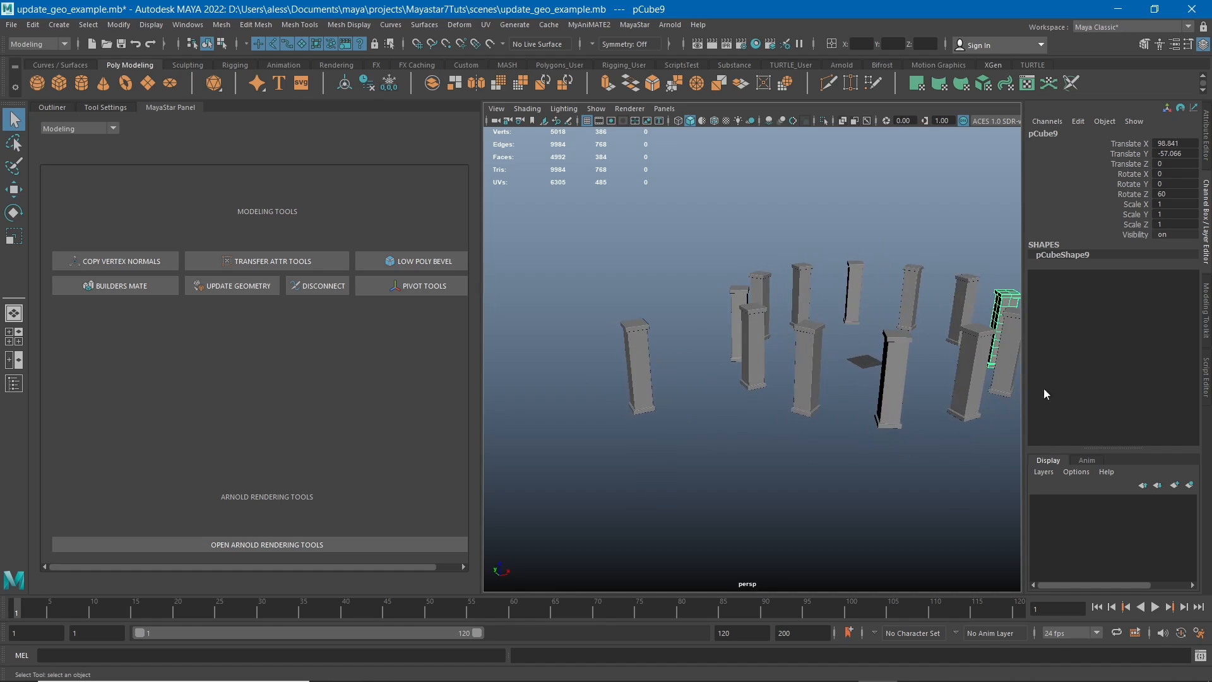
{"action": "middle_click_drag", "start_coordinate": [851, 306], "coordinate": [853, 308], "text": "alt"}
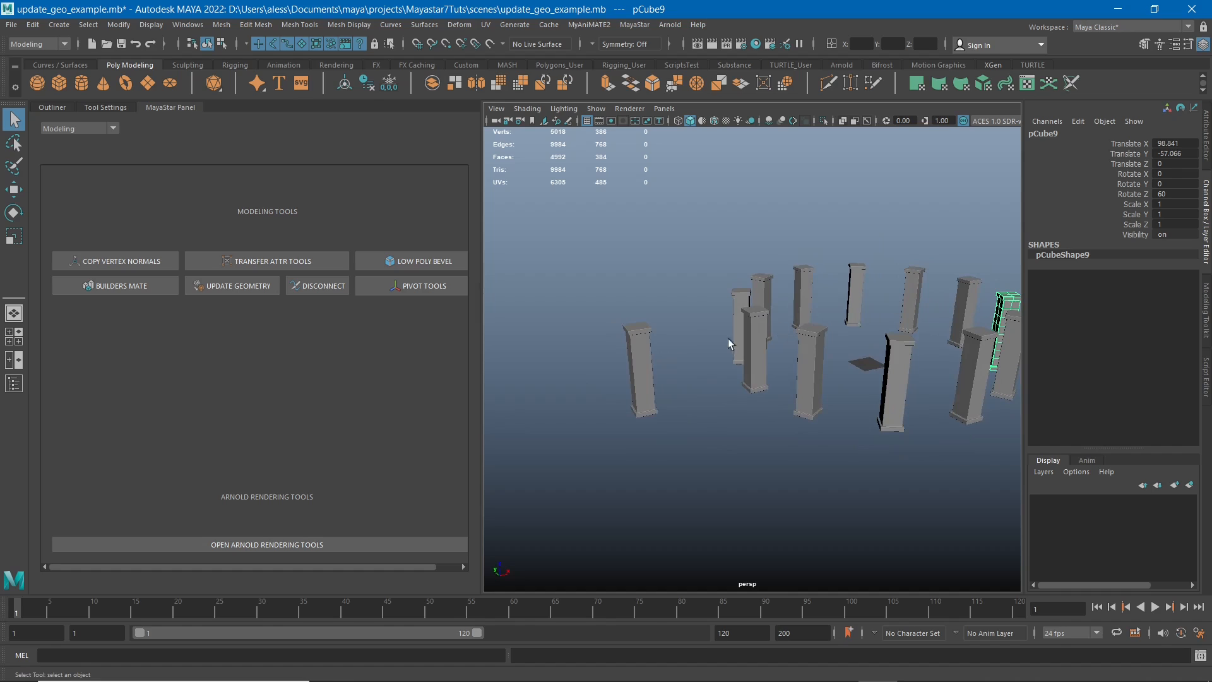
{"action": "left_click", "coordinate": [641, 336]}
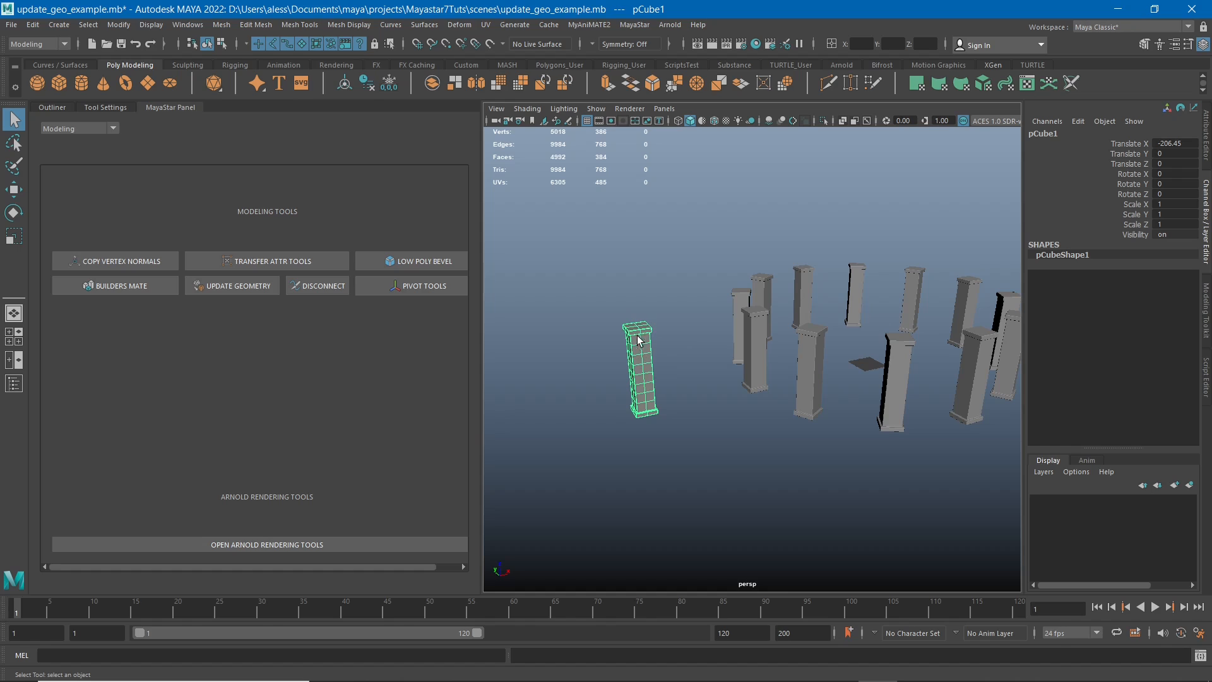
{"action": "middle_click_drag", "start_coordinate": [683, 369], "coordinate": [694, 373], "text": "alt"}
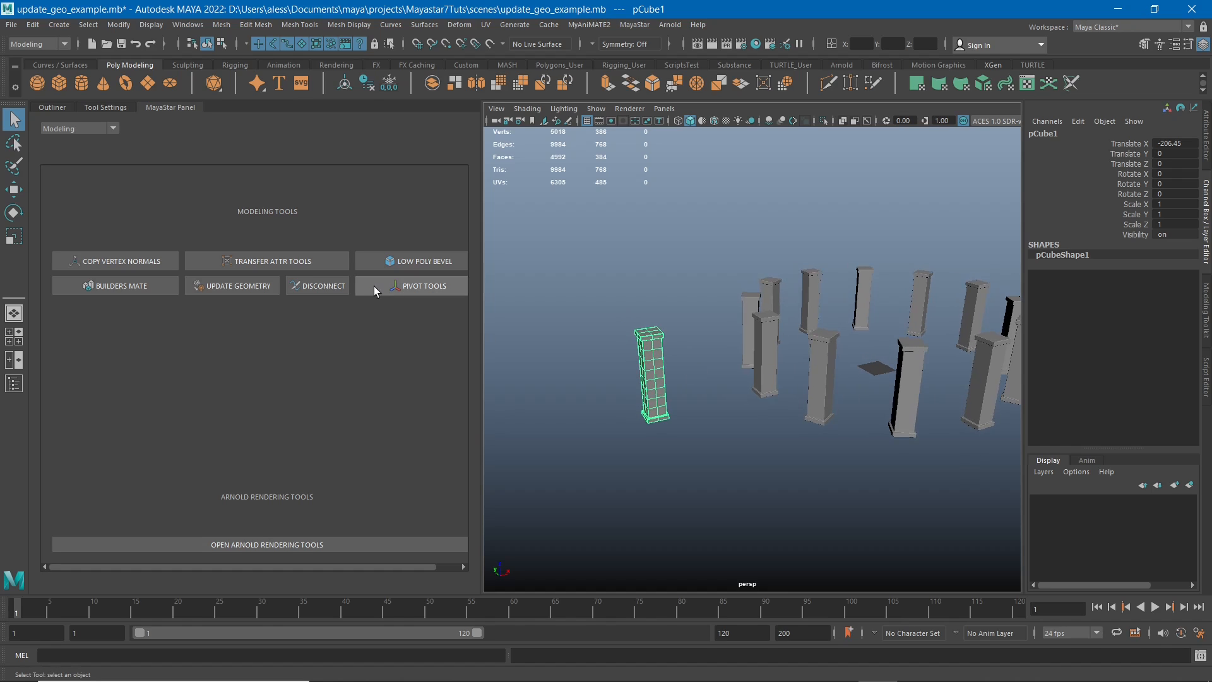
Look over the MayaStar Rigging tools and the scene's object list, and return to the MayaStar Modeling tools with the separate pillar in view.
{"action": "left_click", "coordinate": [99, 130]}
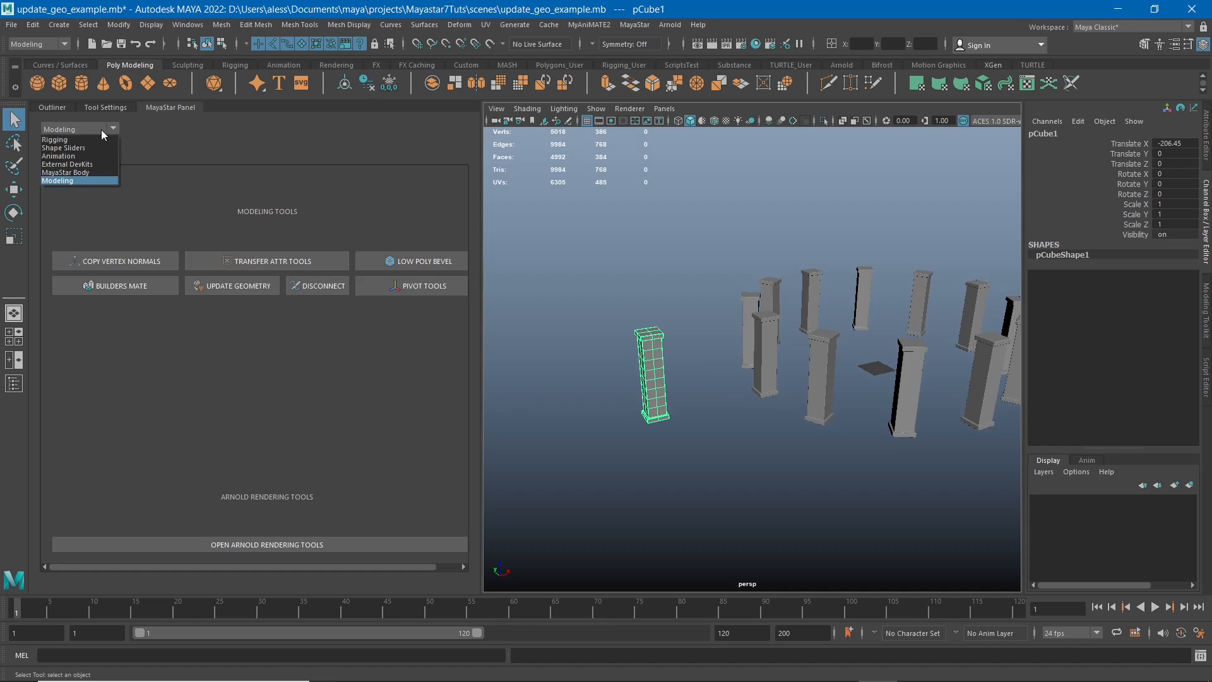
{"action": "left_click", "coordinate": [74, 139]}
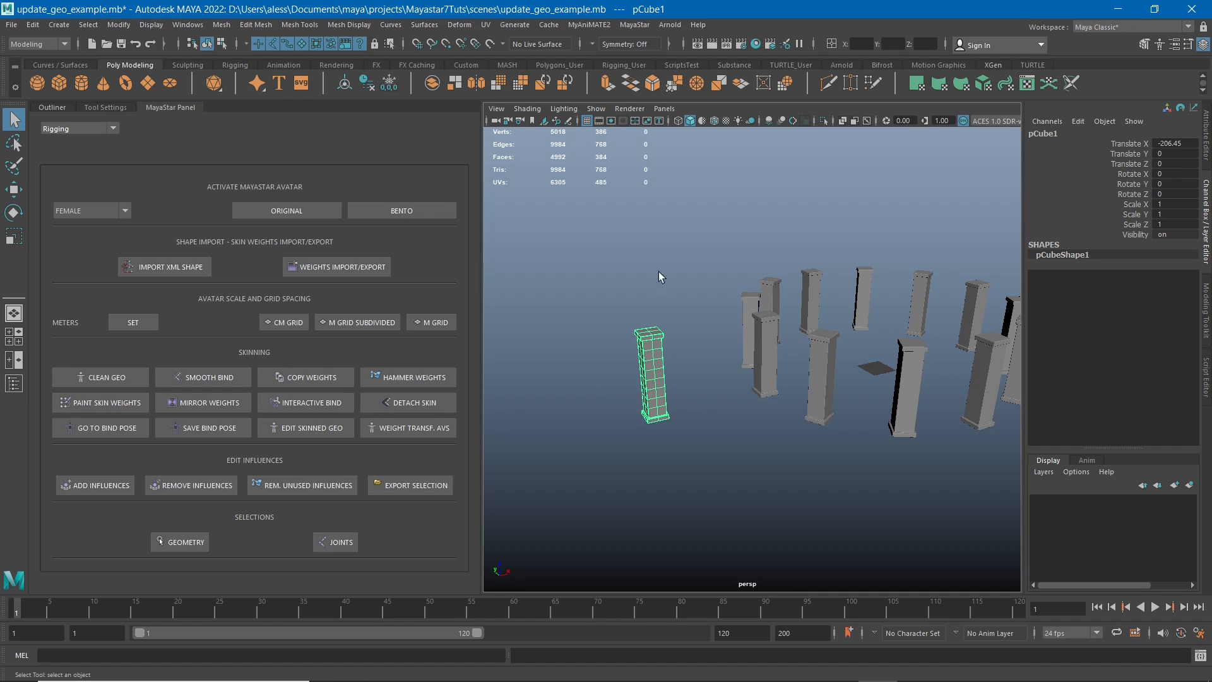
{"action": "left_click", "coordinate": [56, 104]}
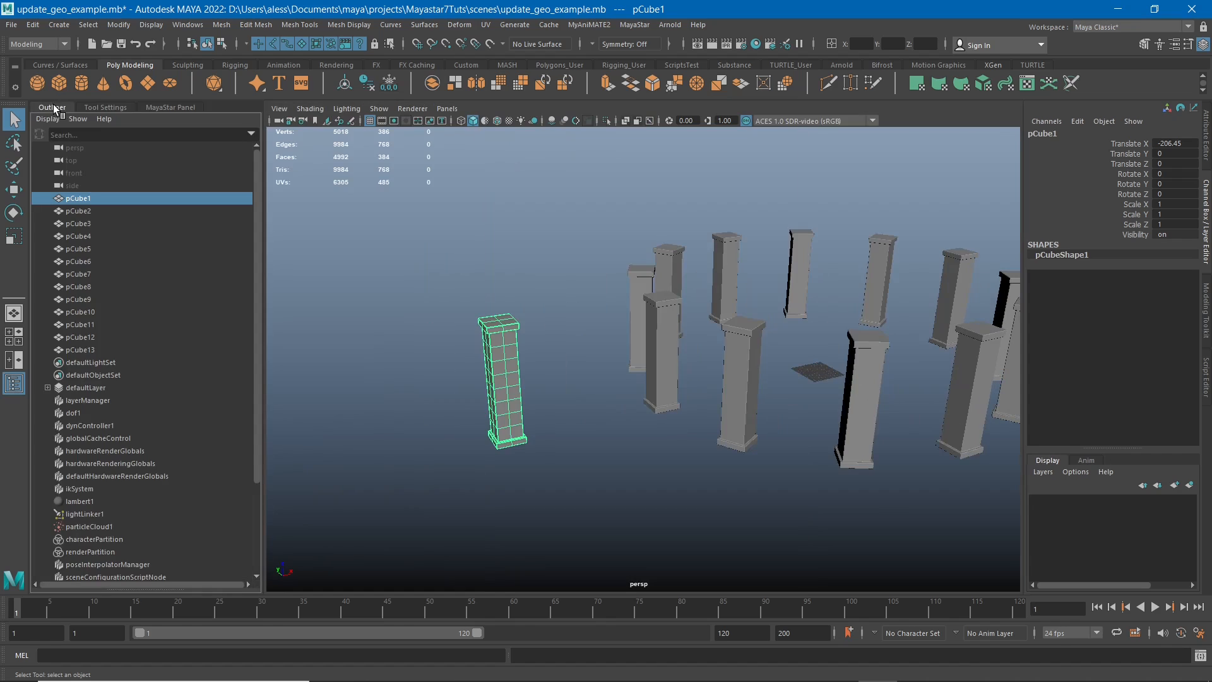
{"action": "left_click", "coordinate": [145, 107]}
{"action": "left_click", "coordinate": [55, 128]}
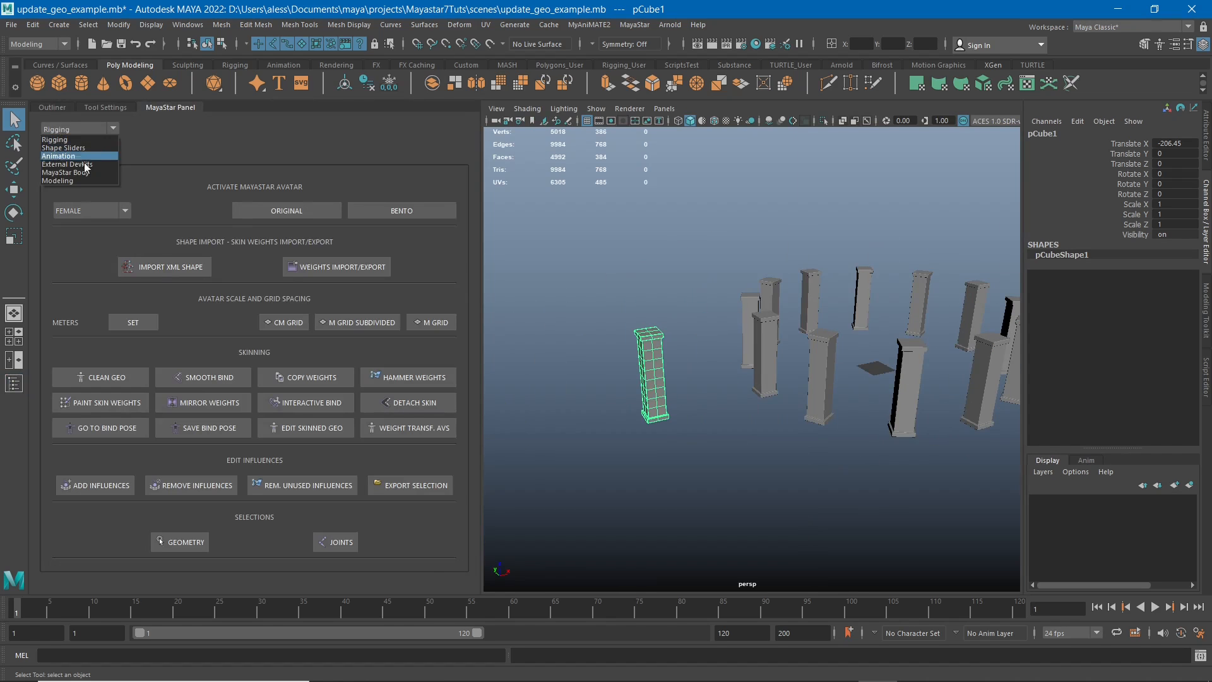
{"action": "left_click", "coordinate": [117, 182]}
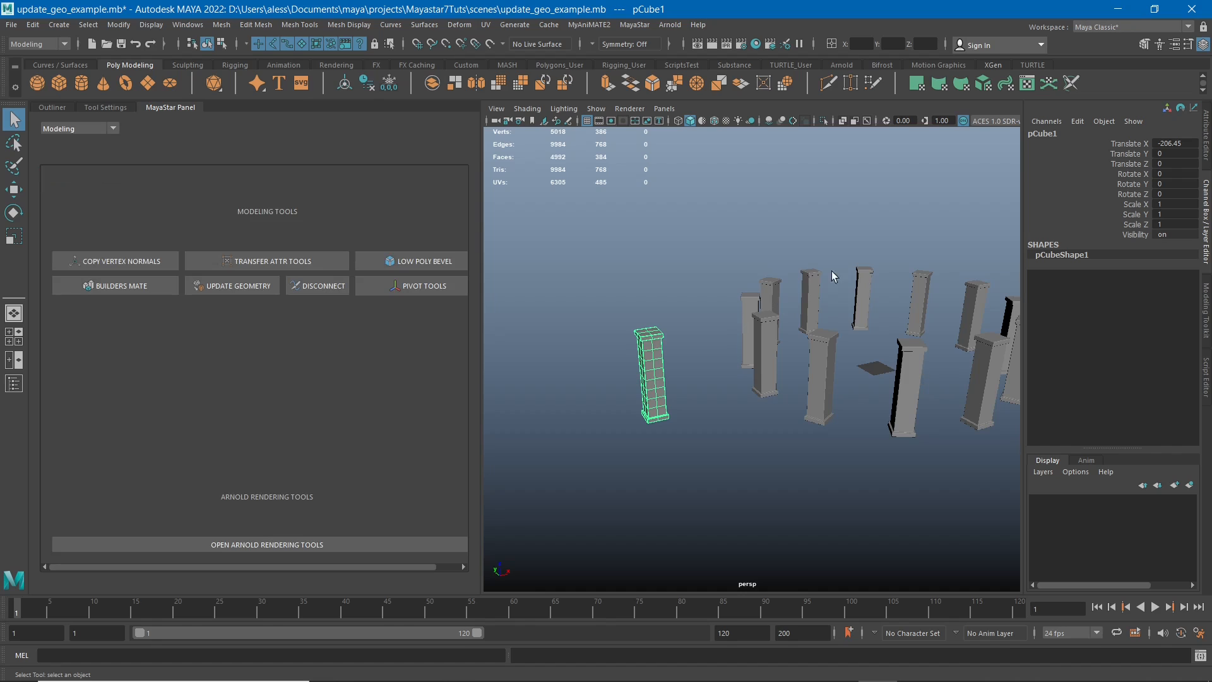
{"action": "middle_click_drag", "start_coordinate": [803, 348], "coordinate": [774, 342], "text": "alt"}
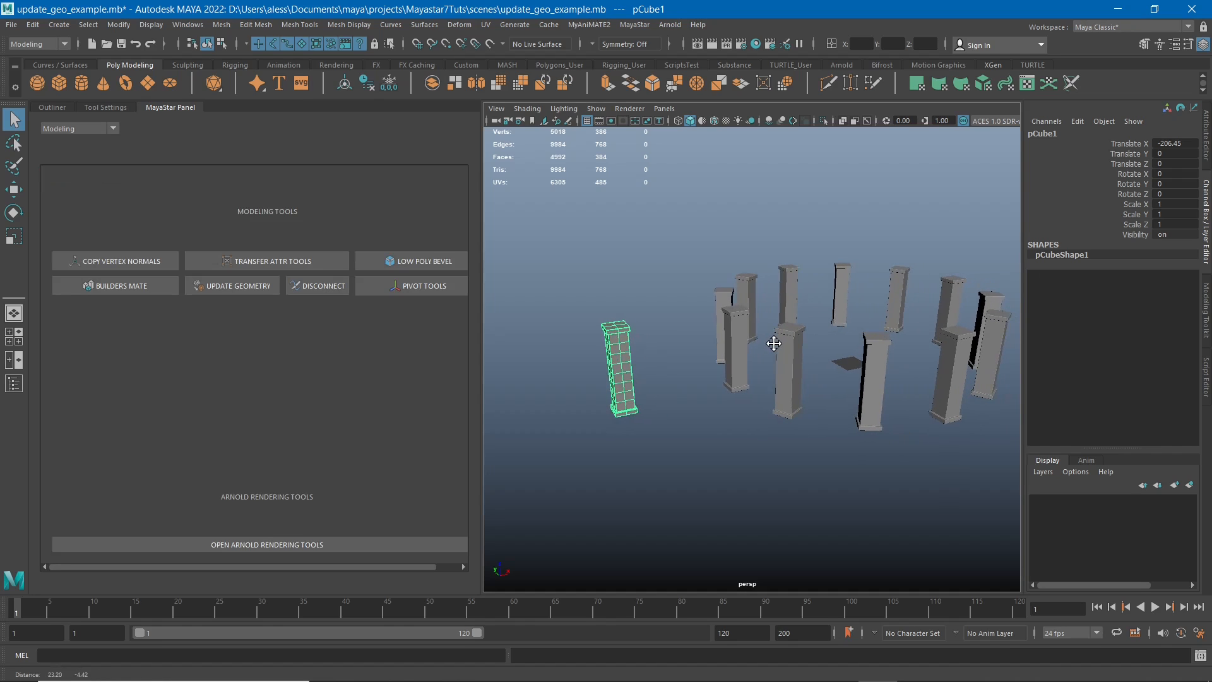
{"action": "scroll", "coordinate": [726, 351], "scroll_direction": "up", "scroll_amount": 5}
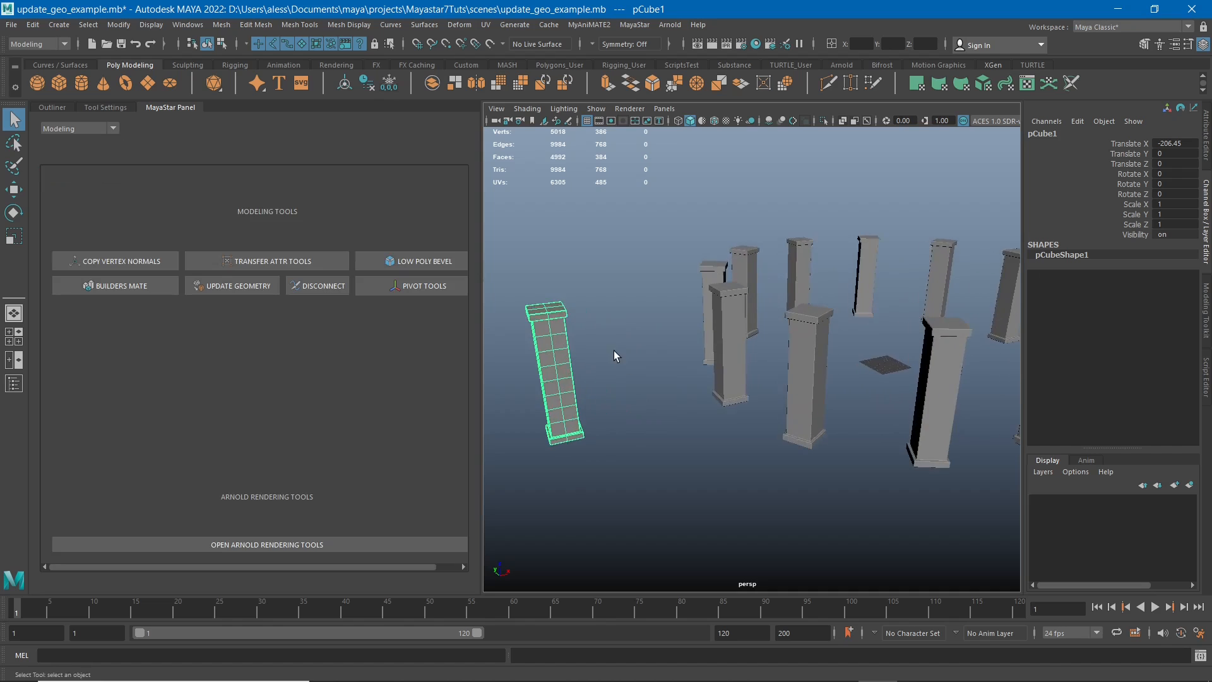
Duplicate the separate pillar along X away from the ring, placing the copy at about Translate X -248.7.
{"action": "middle_click_drag", "start_coordinate": [613, 350], "coordinate": [768, 331], "text": "alt"}
{"action": "scroll", "coordinate": [758, 331], "scroll_direction": "up", "scroll_amount": 6}
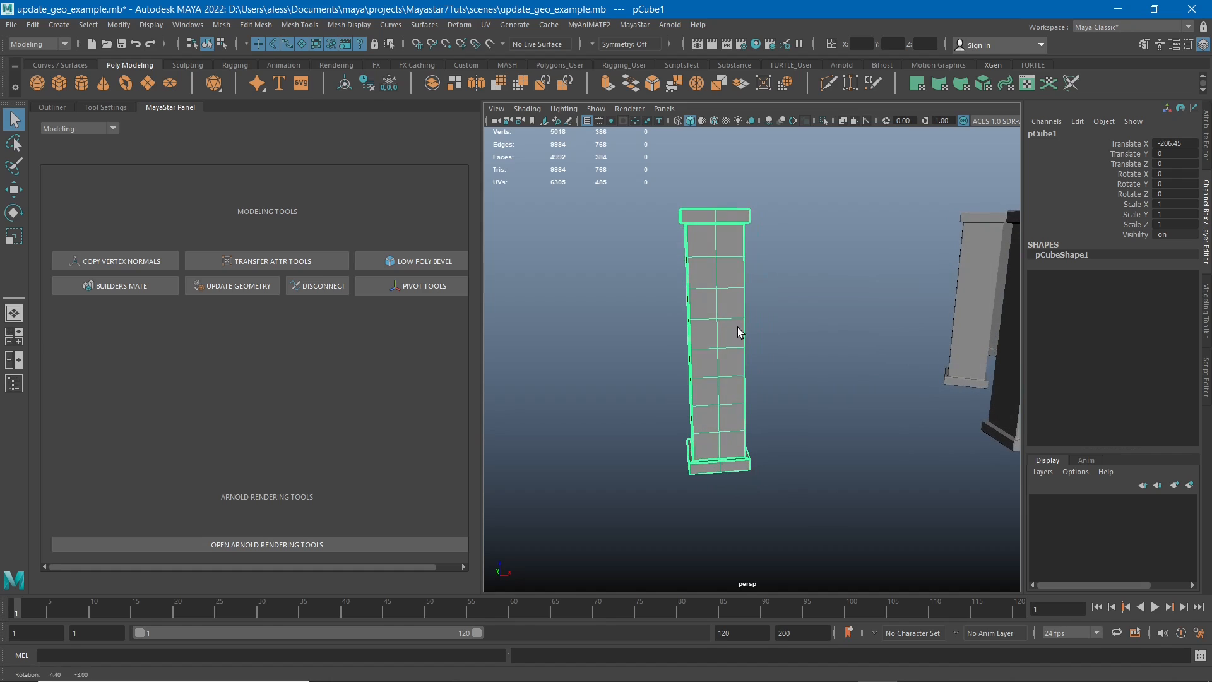
{"action": "key", "text": "w"}
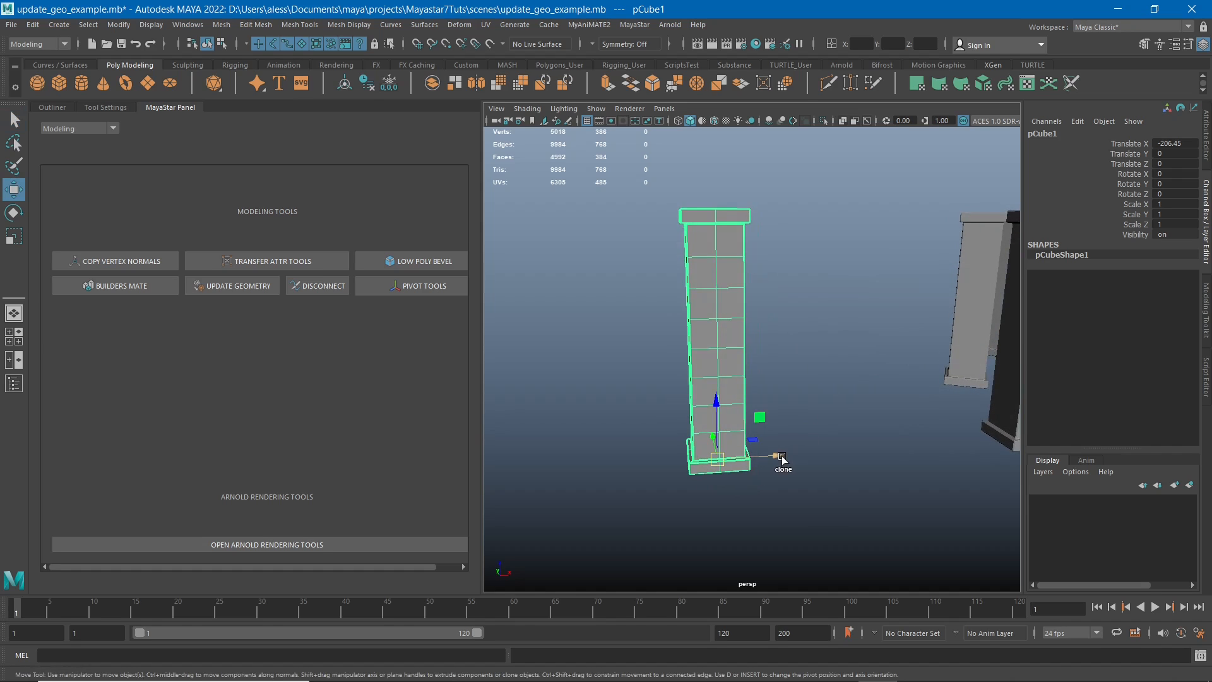
{"action": "mouse_move", "coordinate": [782, 457]}
{"action": "left_mouse_down", "text": "shift"}
{"action": "mouse_move", "coordinate": [719, 461]}
{"action": "mouse_move", "coordinate": [660, 484]}
{"action": "left_mouse_up", "text": "shift"}
{"action": "key", "text": "f"}
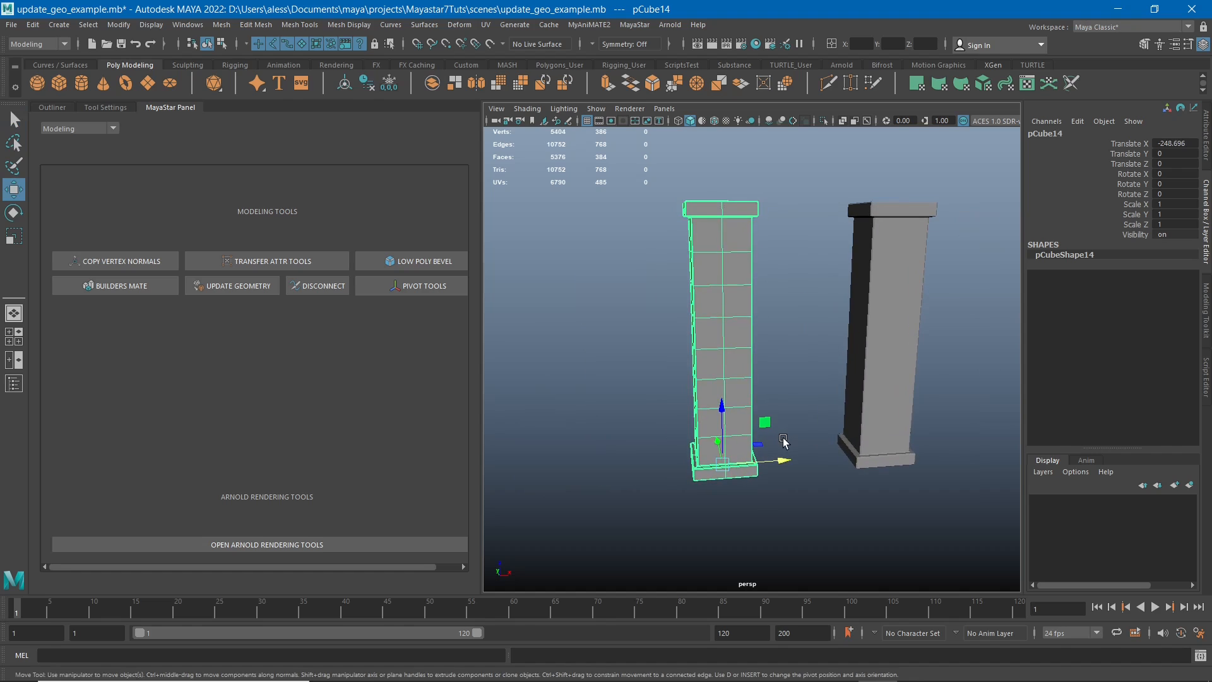
Bend the duplicated pillar by pulling its mid-height vertices sideways with soft selection, and return to object mode.
{"action": "right_click_drag", "start_coordinate": [727, 305], "coordinate": [668, 304]}
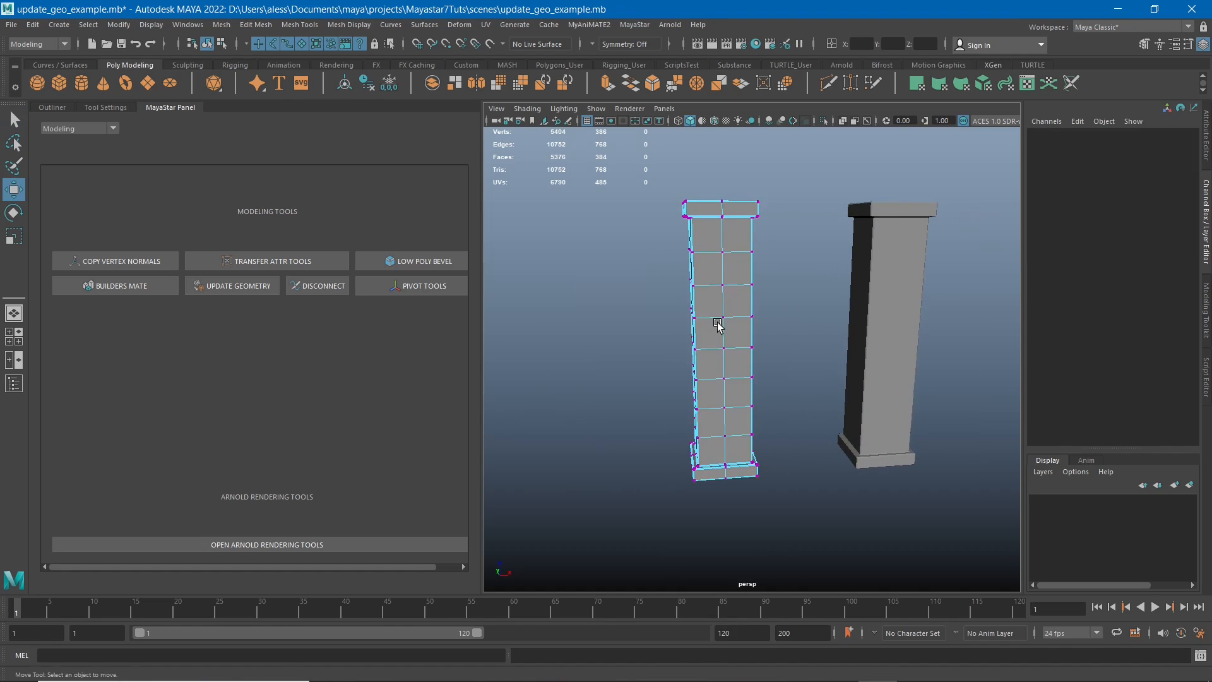
{"action": "left_click_drag", "start_coordinate": [669, 305], "coordinate": [662, 305], "text": "alt"}
{"action": "left_click_drag", "start_coordinate": [617, 265], "coordinate": [622, 320]}
{"action": "key", "text": "b"}
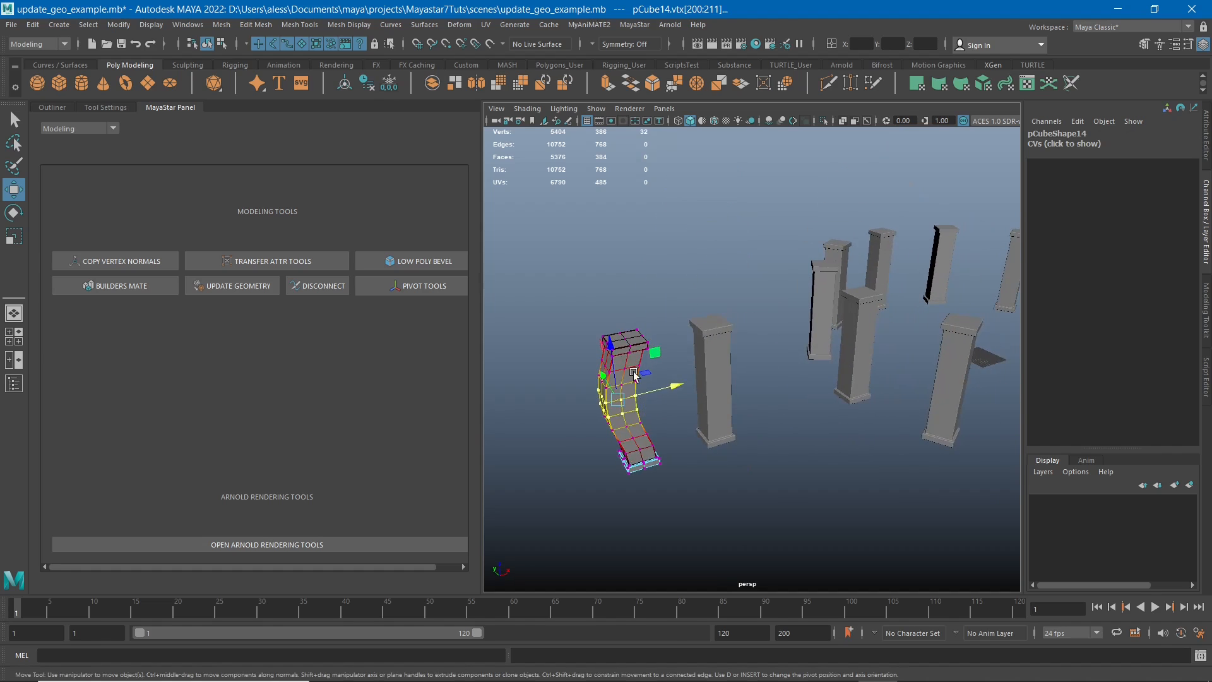
{"action": "right_click_drag", "start_coordinate": [623, 321], "coordinate": [684, 285]}
Update the geometry of all ring pillars from the bent duplicate with Update Geometry, choosing to keep the connection.
{"action": "left_click_drag", "start_coordinate": [753, 297], "coordinate": [680, 413], "text": "alt"}
{"action": "middle_click_drag", "start_coordinate": [680, 412], "coordinate": [665, 414], "text": "alt"}
{"action": "middle_click_drag", "start_coordinate": [928, 398], "coordinate": [814, 422], "text": "alt"}
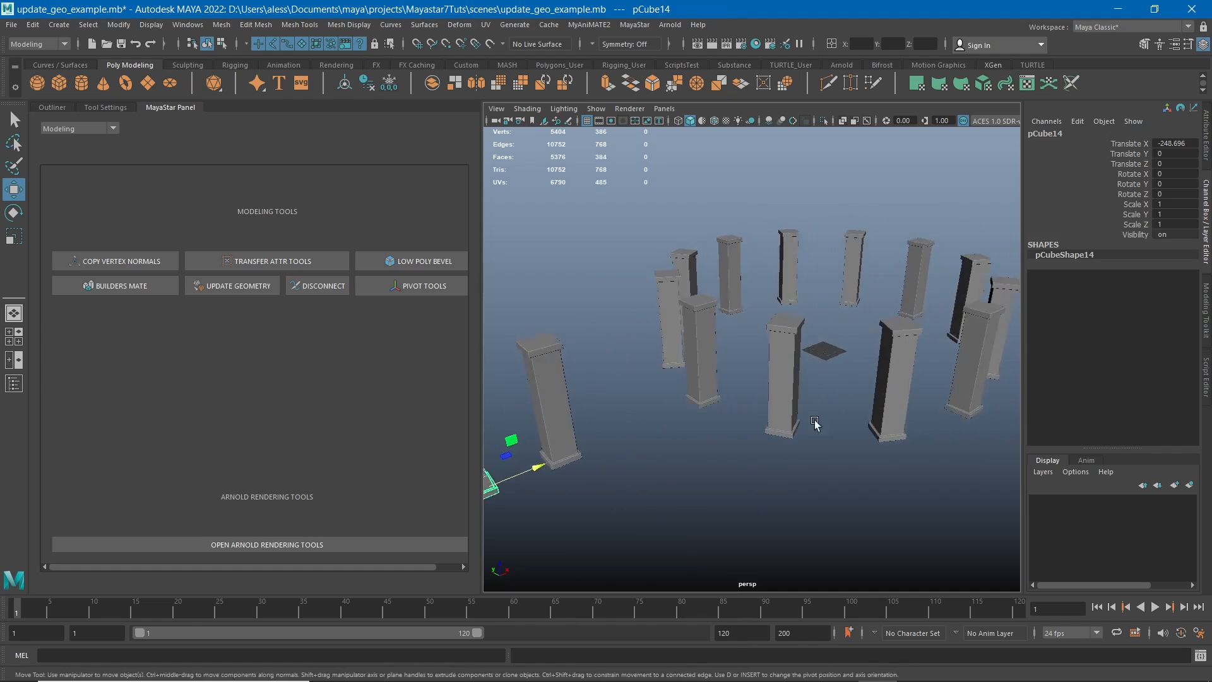
{"action": "right_click_drag", "start_coordinate": [815, 422], "coordinate": [731, 367], "text": "alt"}
{"action": "left_click_drag", "start_coordinate": [701, 229], "coordinate": [993, 446], "text": "shift"}
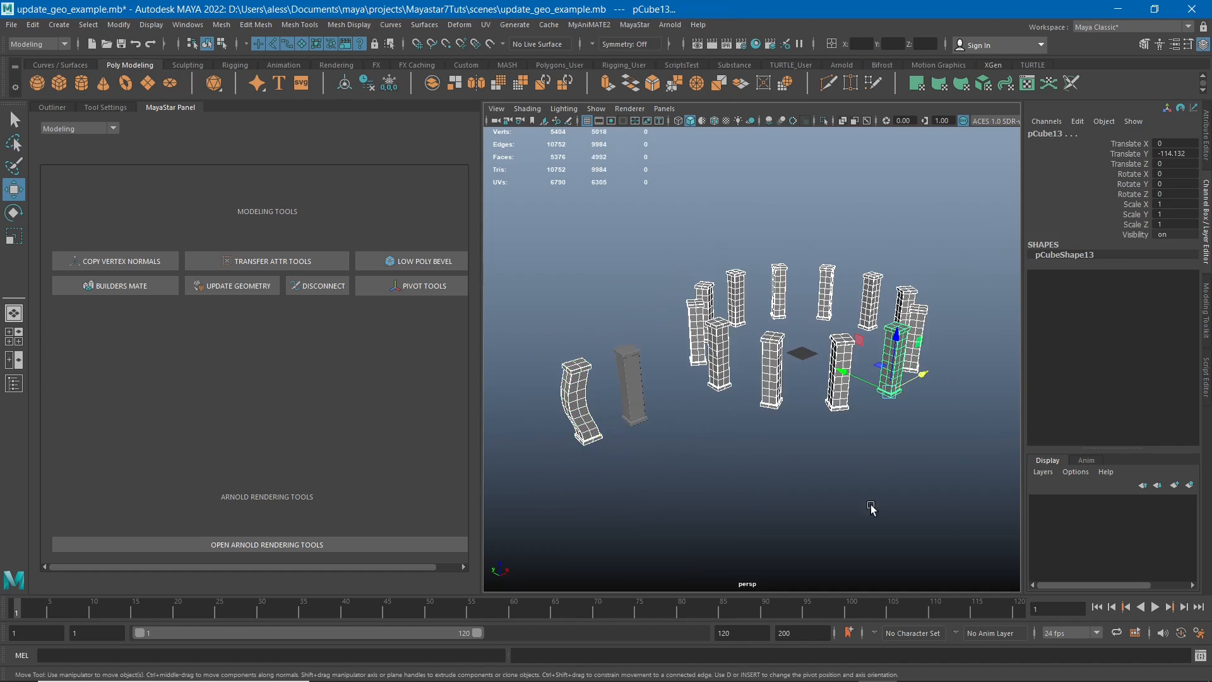
{"action": "middle_click_drag", "start_coordinate": [697, 414], "coordinate": [744, 422], "text": "alt"}
{"action": "right_click_drag", "start_coordinate": [738, 393], "coordinate": [760, 315], "text": "alt"}
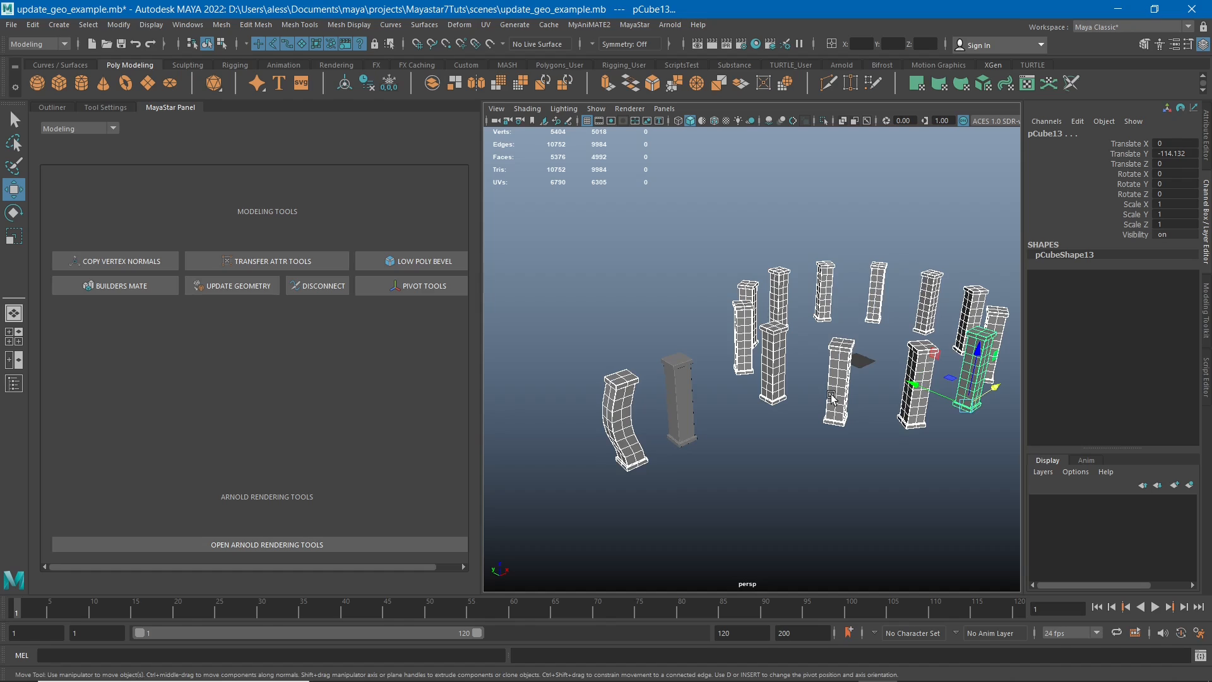
{"action": "left_click", "coordinate": [233, 286]}
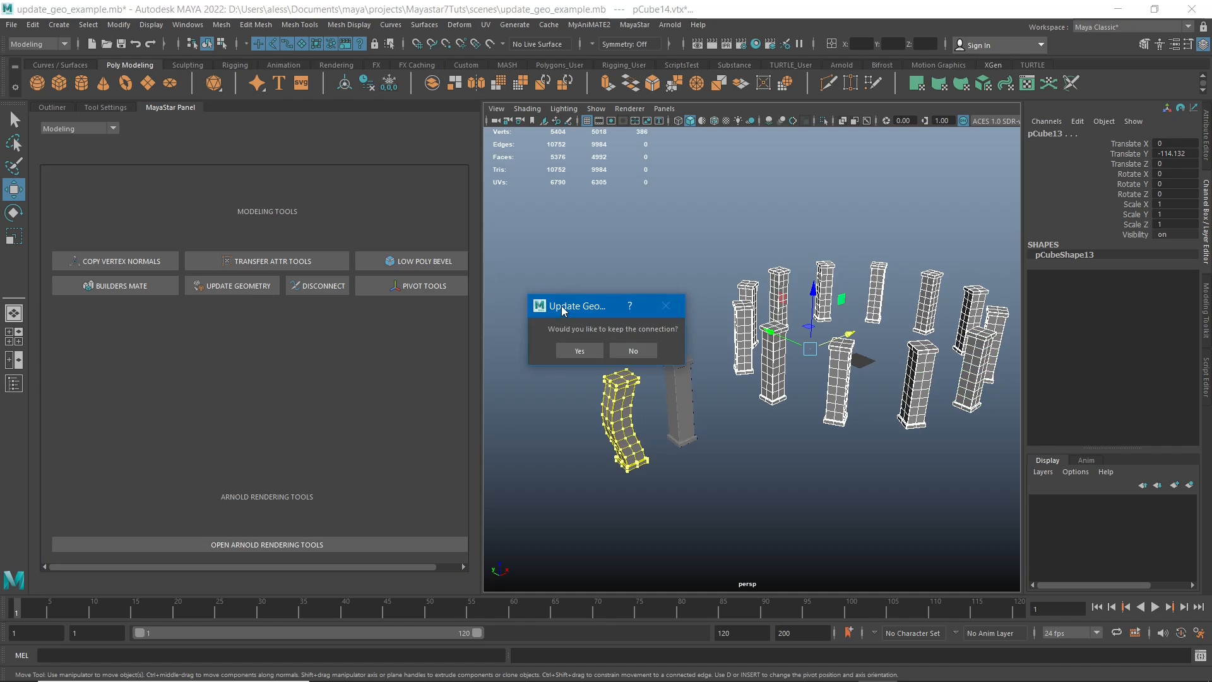
{"action": "left_click_drag", "start_coordinate": [564, 310], "coordinate": [473, 309]}
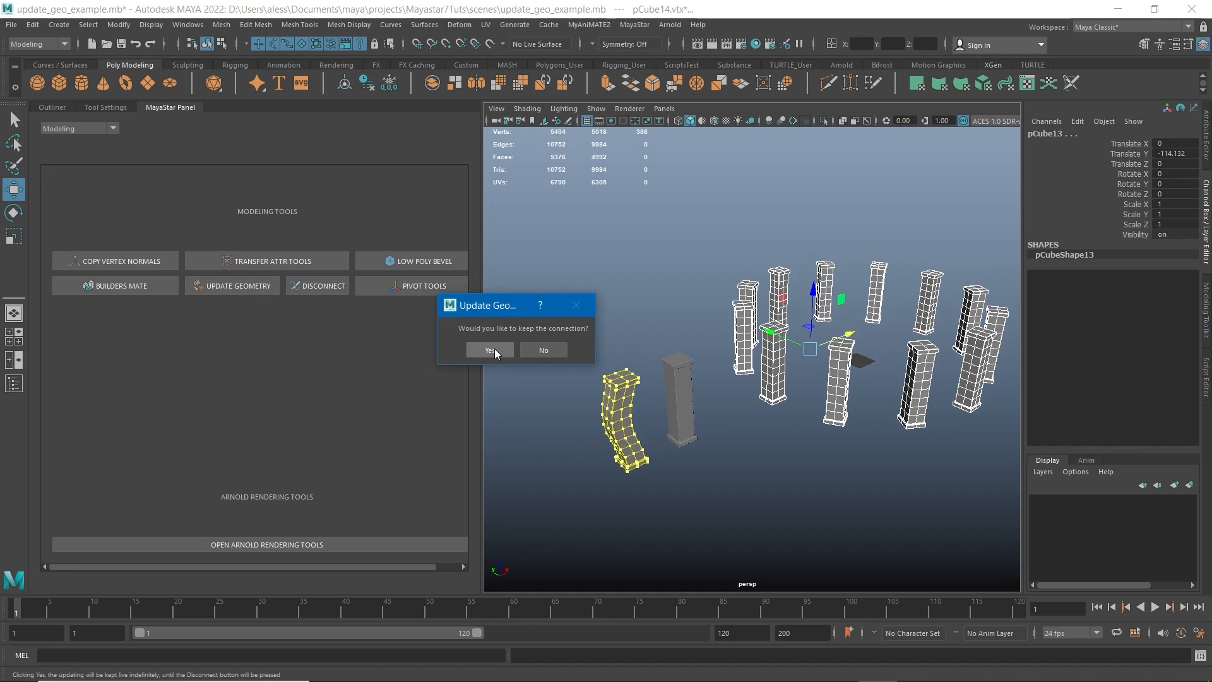
{"action": "left_click", "coordinate": [495, 348]}
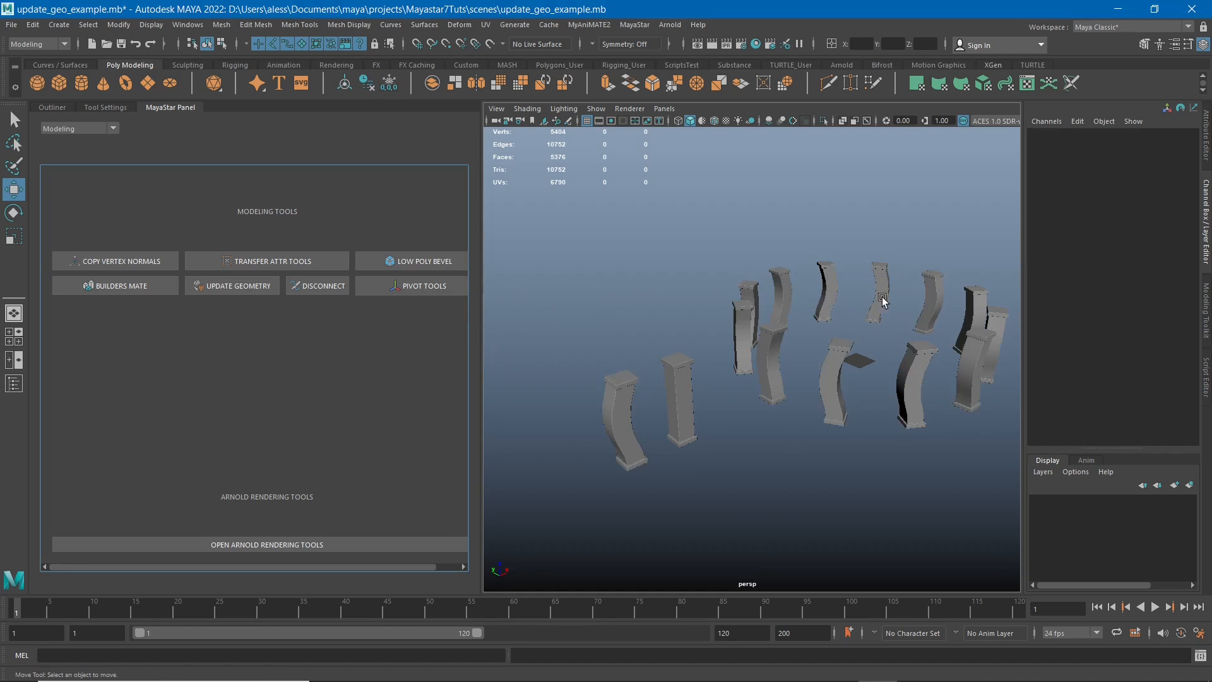
Reshape the connected bent pillar by moving its mid-height vertices along the horizontal axes with soft selection.
{"action": "left_click_drag", "start_coordinate": [807, 355], "coordinate": [658, 371], "text": "alt"}
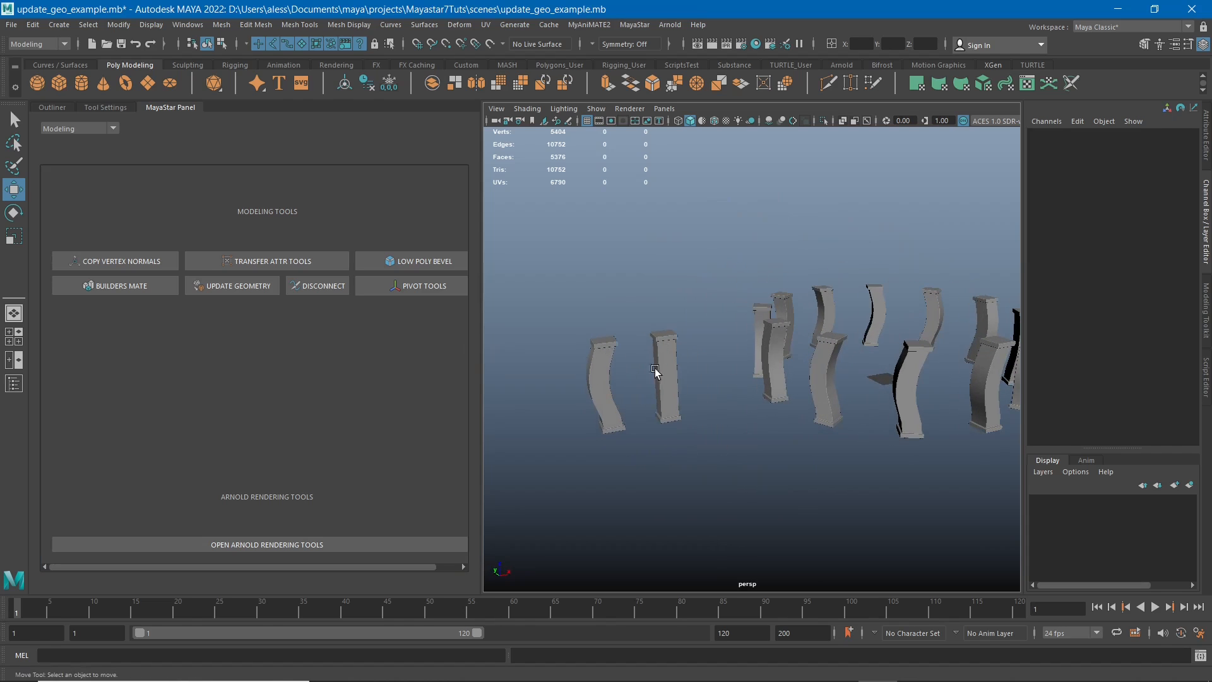
{"action": "left_click", "coordinate": [596, 353]}
{"action": "right_click_drag", "start_coordinate": [594, 321], "coordinate": [524, 329]}
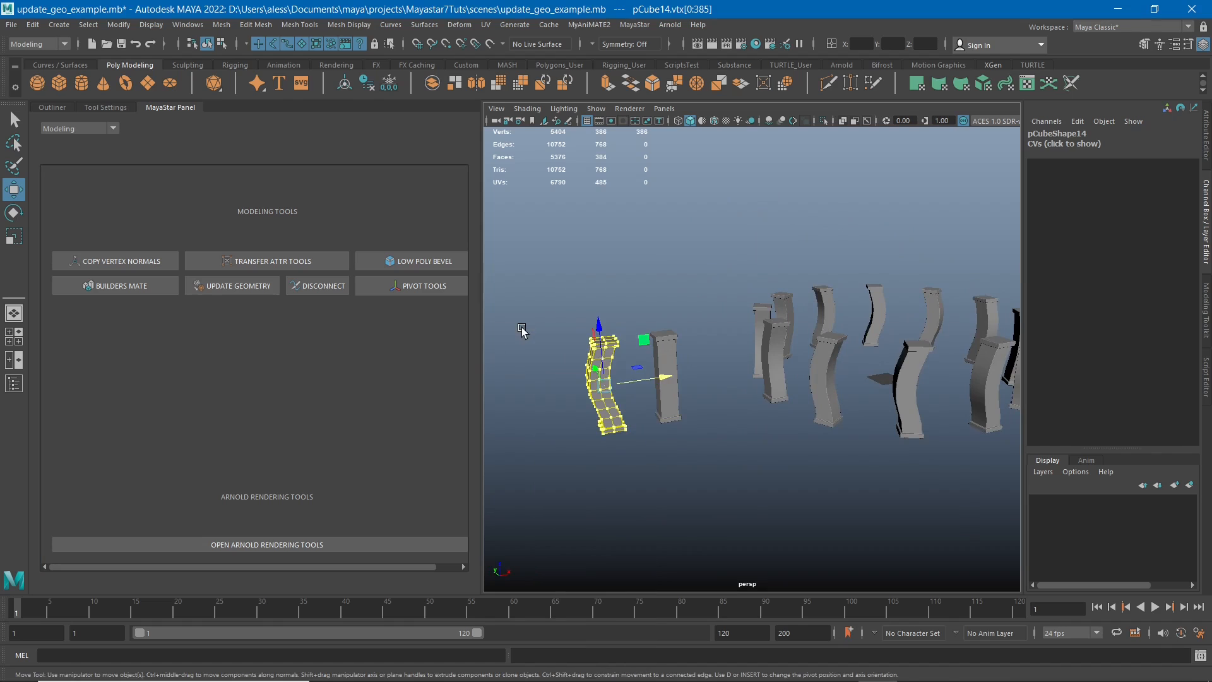
{"action": "middle_click_drag", "start_coordinate": [667, 407], "coordinate": [731, 382], "text": "alt"}
{"action": "scroll", "coordinate": [668, 403], "scroll_direction": "up", "scroll_amount": 2}
{"action": "right_click_drag", "start_coordinate": [668, 408], "coordinate": [714, 509], "text": "alt"}
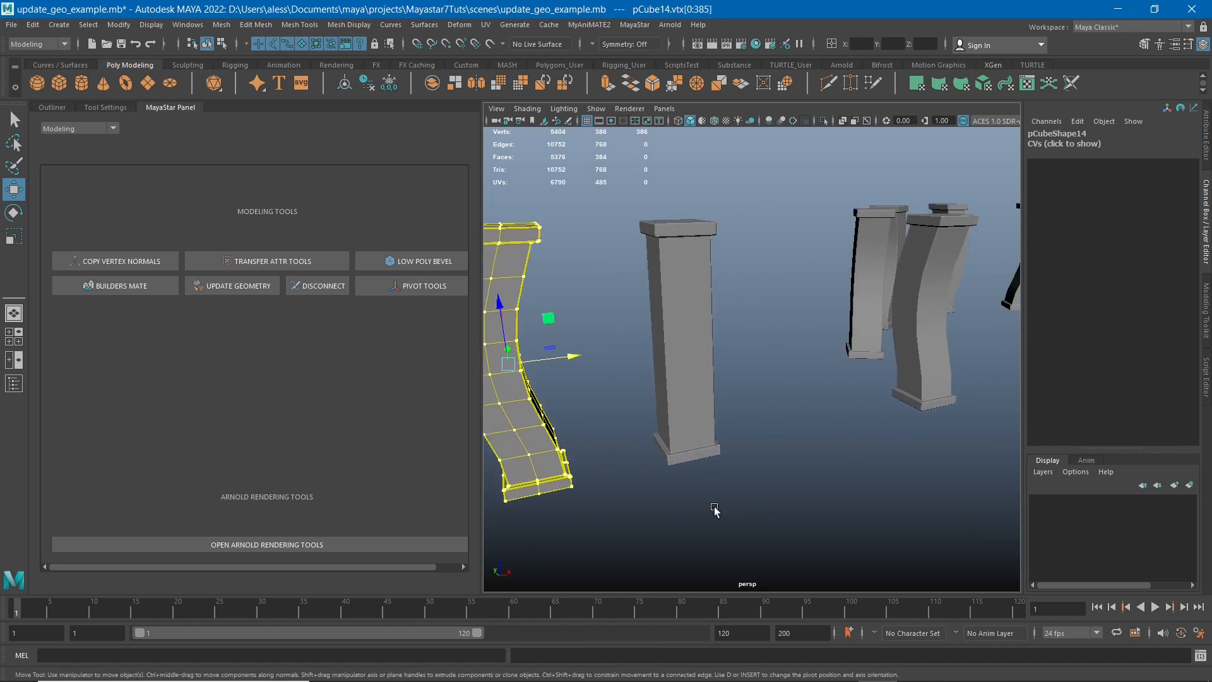
{"action": "left_click_drag", "start_coordinate": [714, 509], "coordinate": [635, 420], "text": "alt"}
{"action": "middle_click_drag", "start_coordinate": [636, 419], "coordinate": [760, 452], "text": "alt"}
{"action": "left_click_drag", "start_coordinate": [711, 288], "coordinate": [553, 383]}
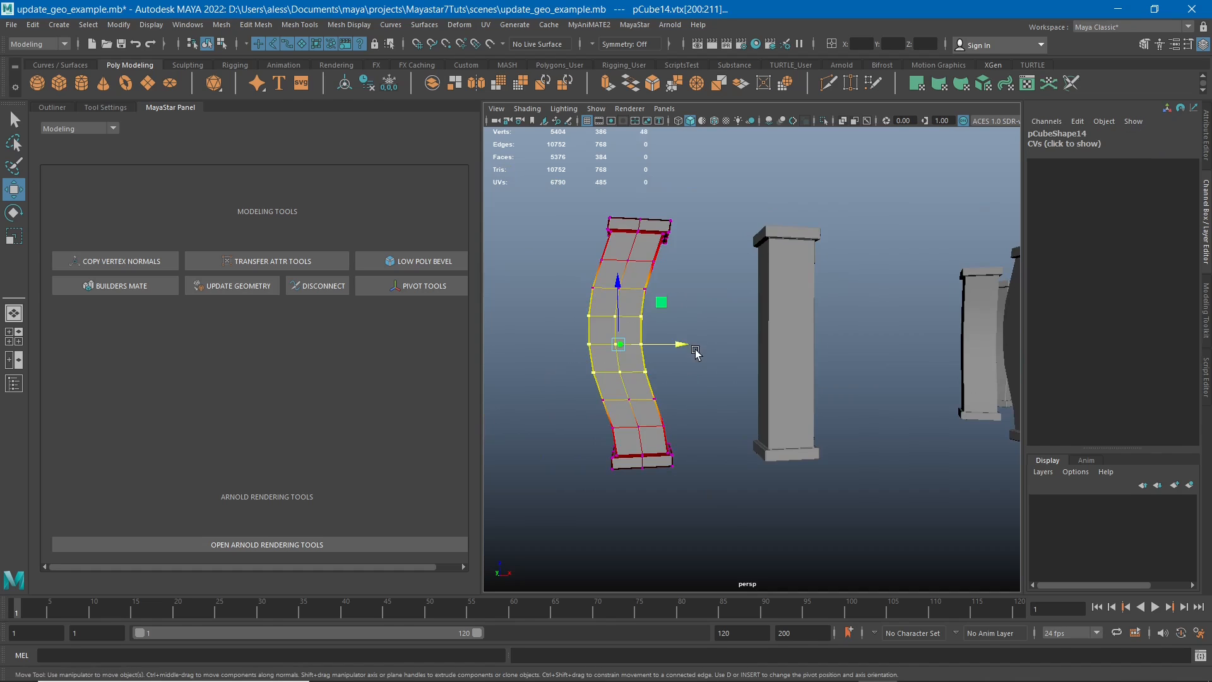
{"action": "left_click_drag", "start_coordinate": [698, 352], "coordinate": [699, 480], "text": "alt"}
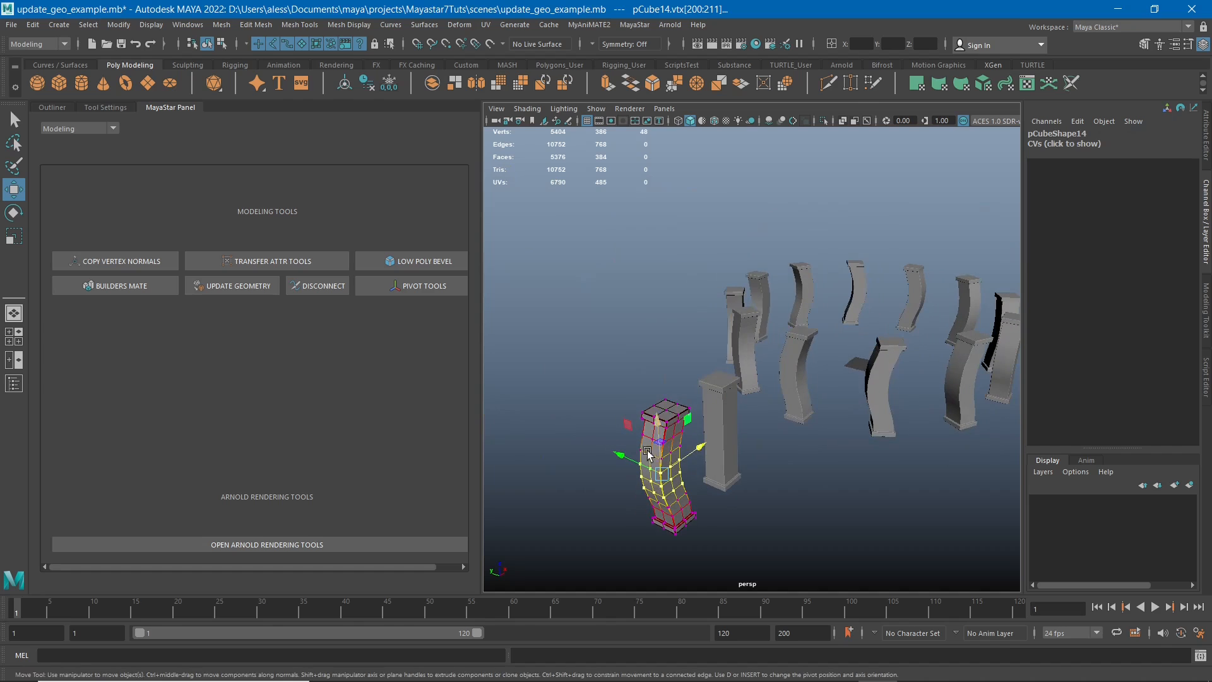
{"action": "mouse_move", "coordinate": [622, 456]}
{"action": "left_mouse_down"}
{"action": "mouse_move", "coordinate": [638, 464]}
{"action": "mouse_move", "coordinate": [587, 442]}
{"action": "mouse_move", "coordinate": [641, 471]}
{"action": "mouse_move", "coordinate": [627, 469]}
{"action": "left_mouse_up"}
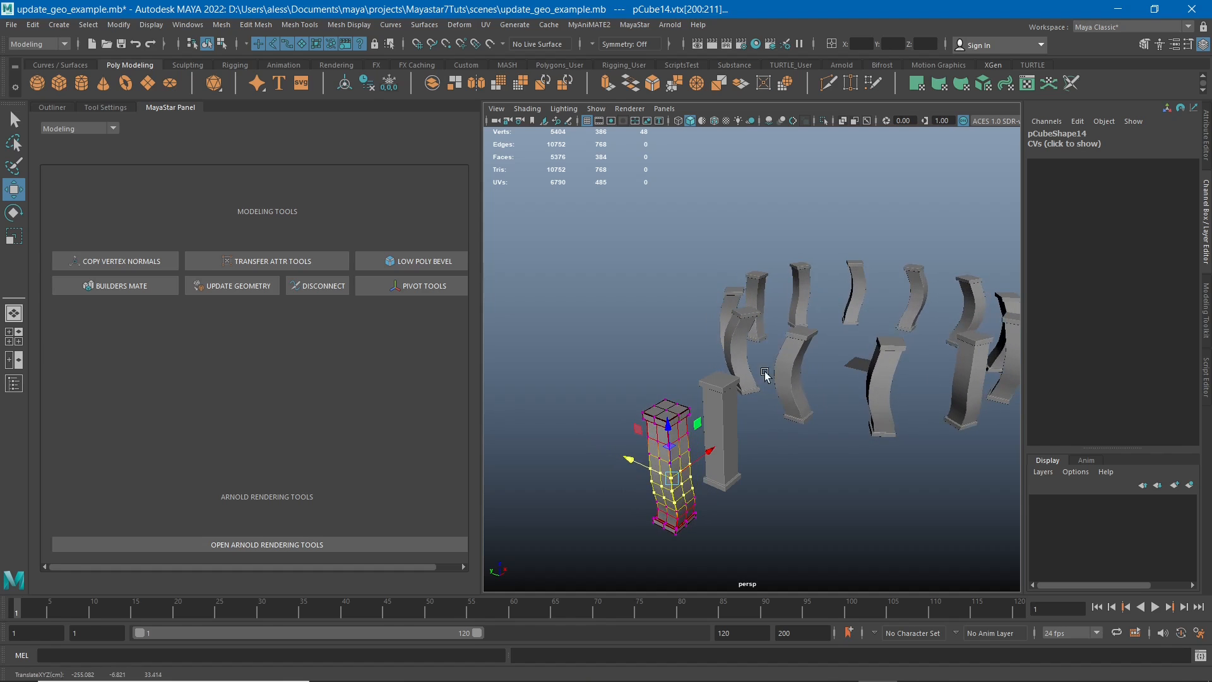
Leave vertex editing on the bent pillar and clear the selection, keeping the ring pillars in view.
{"action": "middle_click_drag", "start_coordinate": [842, 428], "coordinate": [786, 409], "text": "alt"}
{"action": "left_click_drag", "start_coordinate": [786, 409], "coordinate": [755, 415], "text": "alt"}
{"action": "middle_click_drag", "start_coordinate": [755, 415], "coordinate": [791, 413], "text": "alt"}
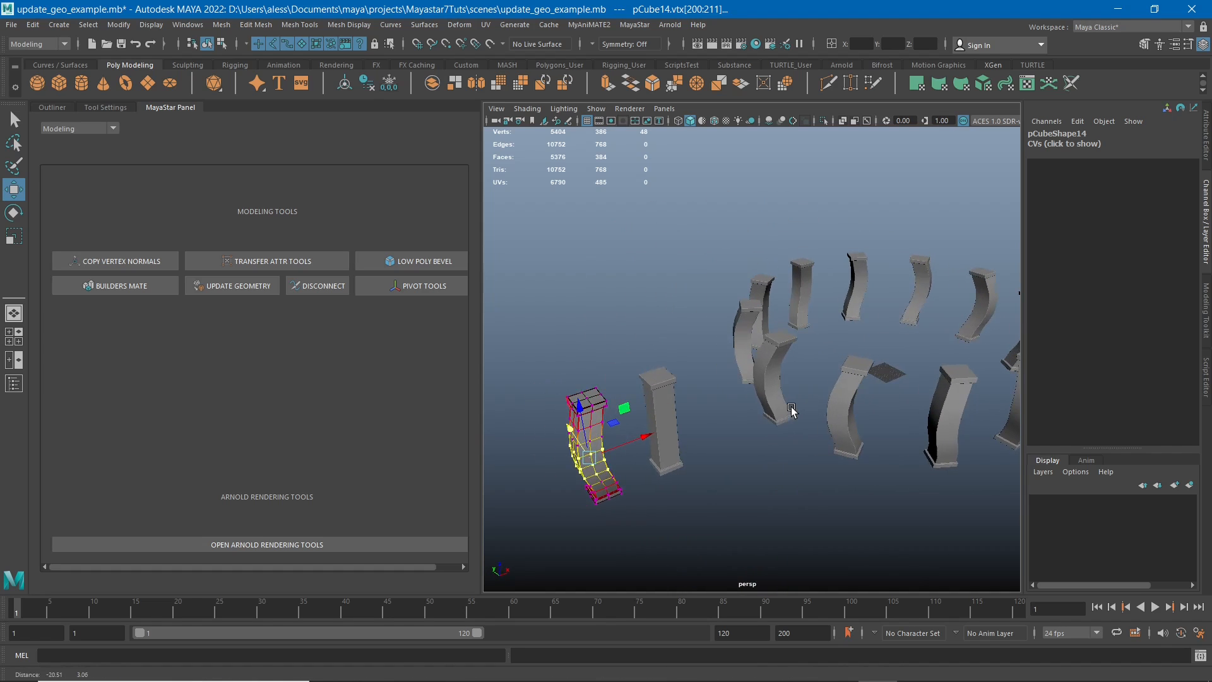
{"action": "right_click_drag", "start_coordinate": [595, 431], "coordinate": [647, 313]}
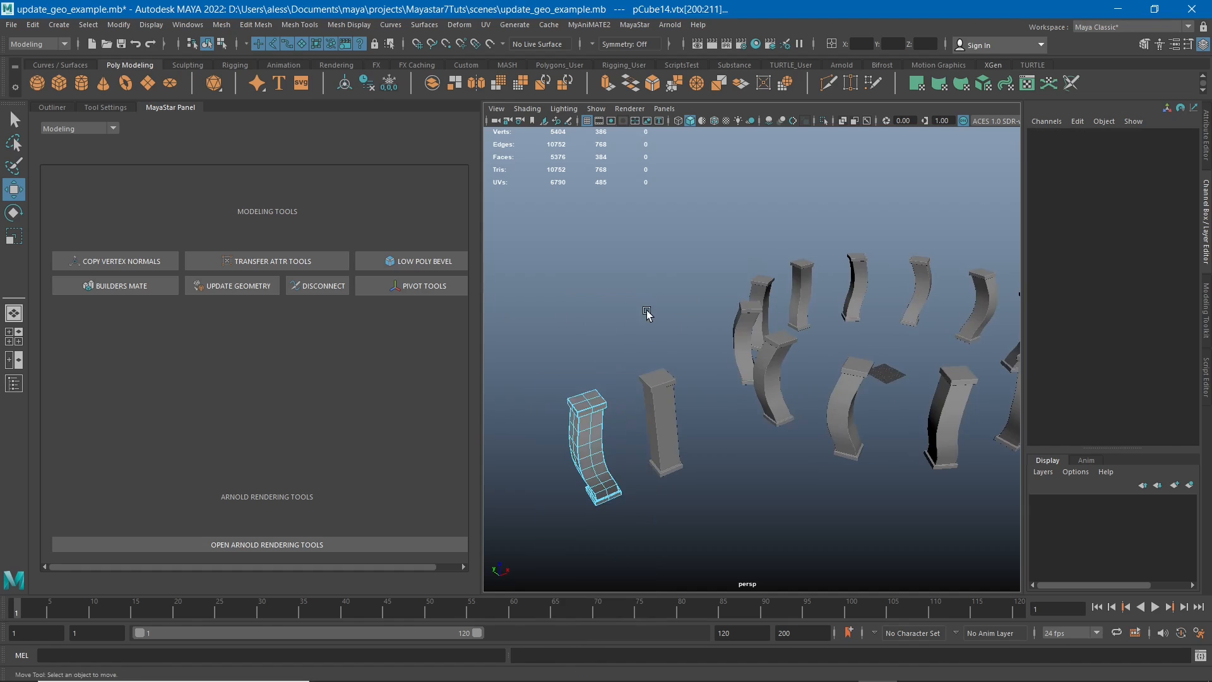
{"action": "right_click_drag", "start_coordinate": [573, 317], "coordinate": [667, 281]}
{"action": "left_click", "coordinate": [668, 281]}
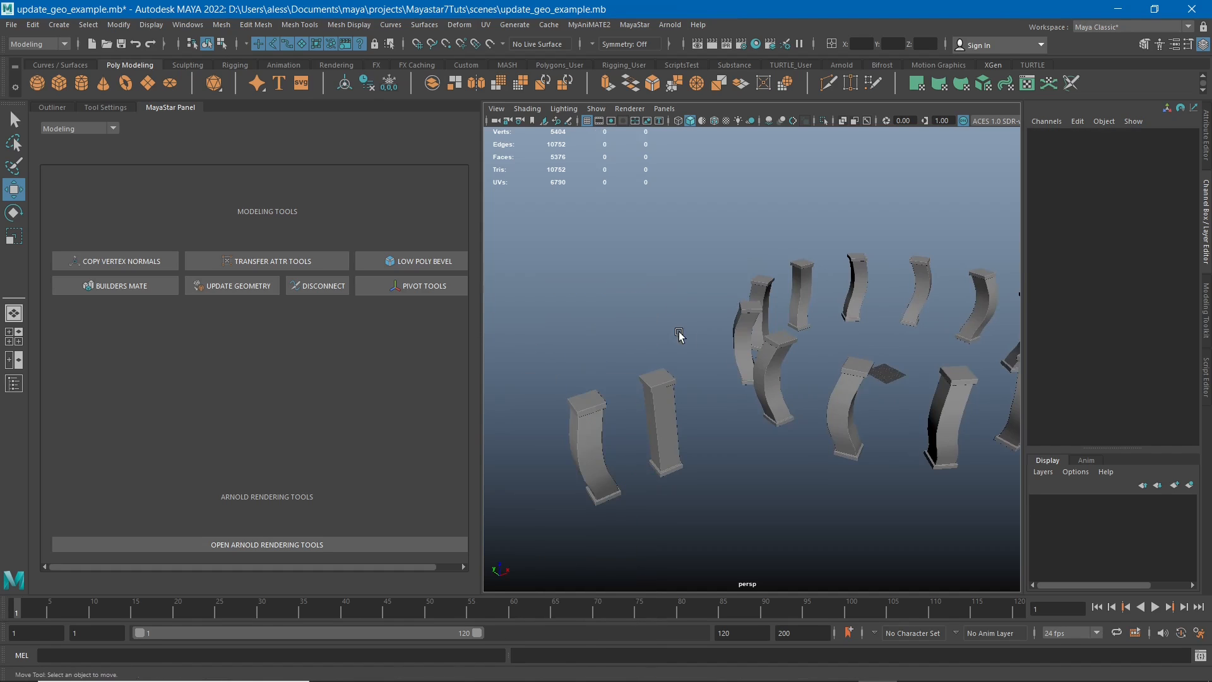
Try to disconnect the geometry link with the bent pillar and all the ring pillars selected together.
{"action": "middle_click_drag", "start_coordinate": [702, 430], "coordinate": [725, 423], "text": "alt"}
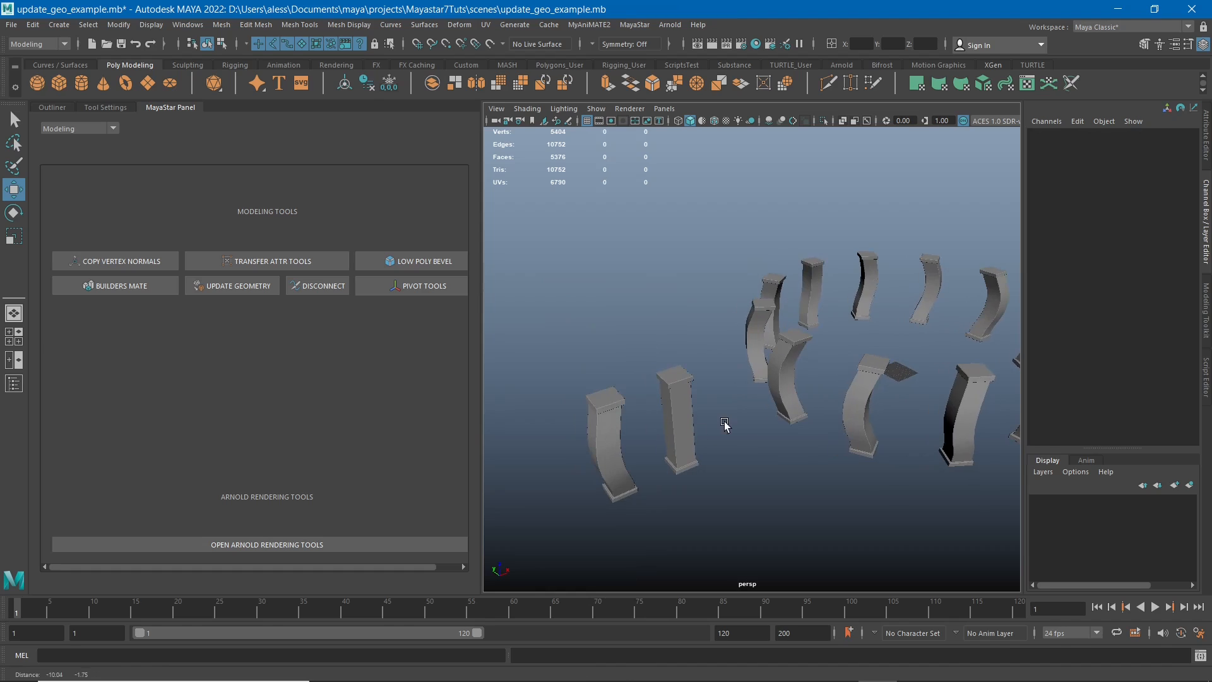
{"action": "left_click", "coordinate": [617, 450]}
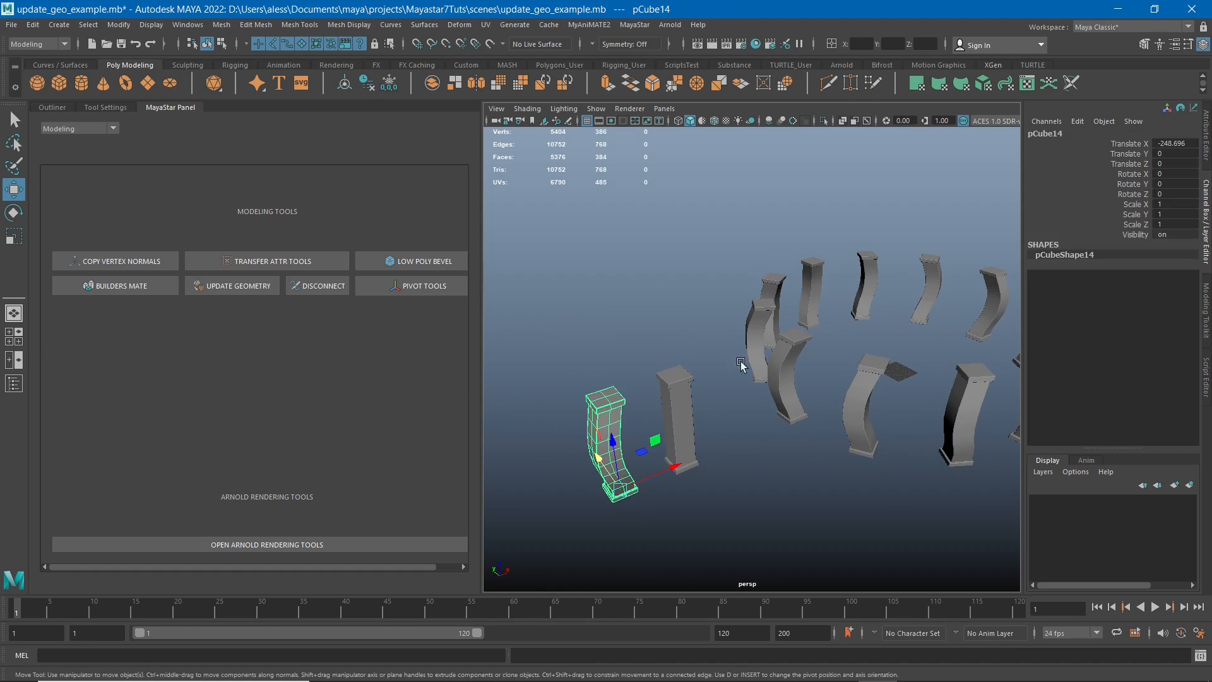
{"action": "left_click_drag", "start_coordinate": [754, 224], "coordinate": [1113, 514], "text": "shift"}
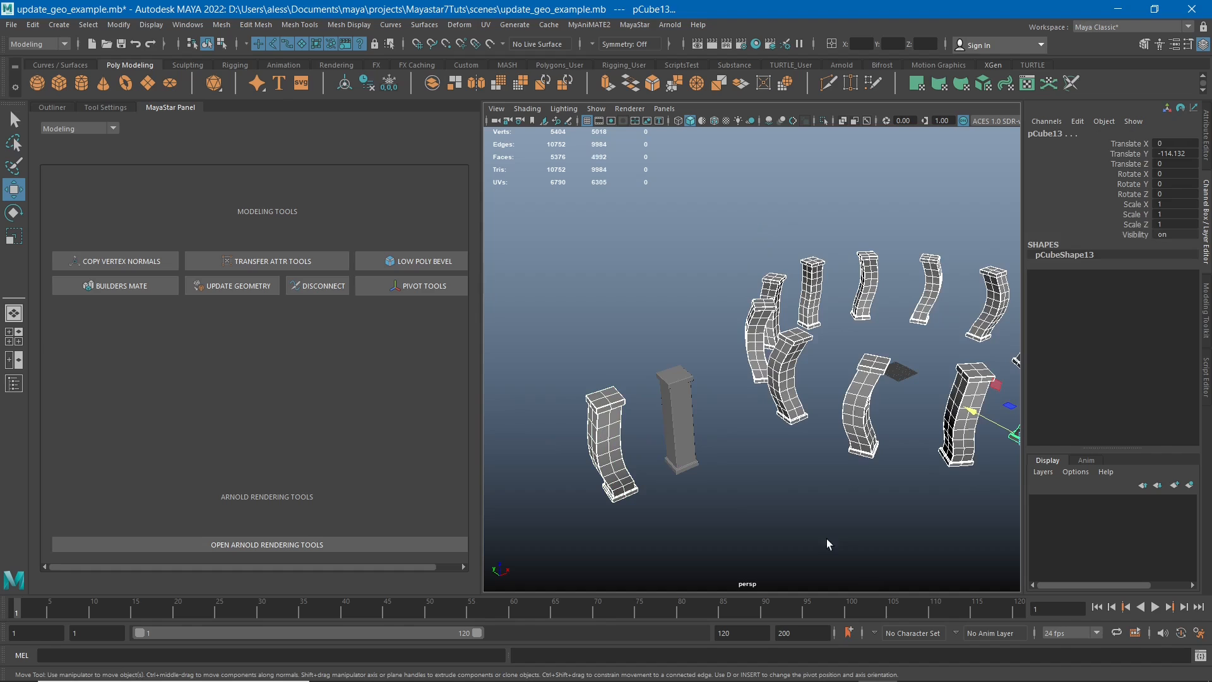
{"action": "left_click", "coordinate": [313, 288]}
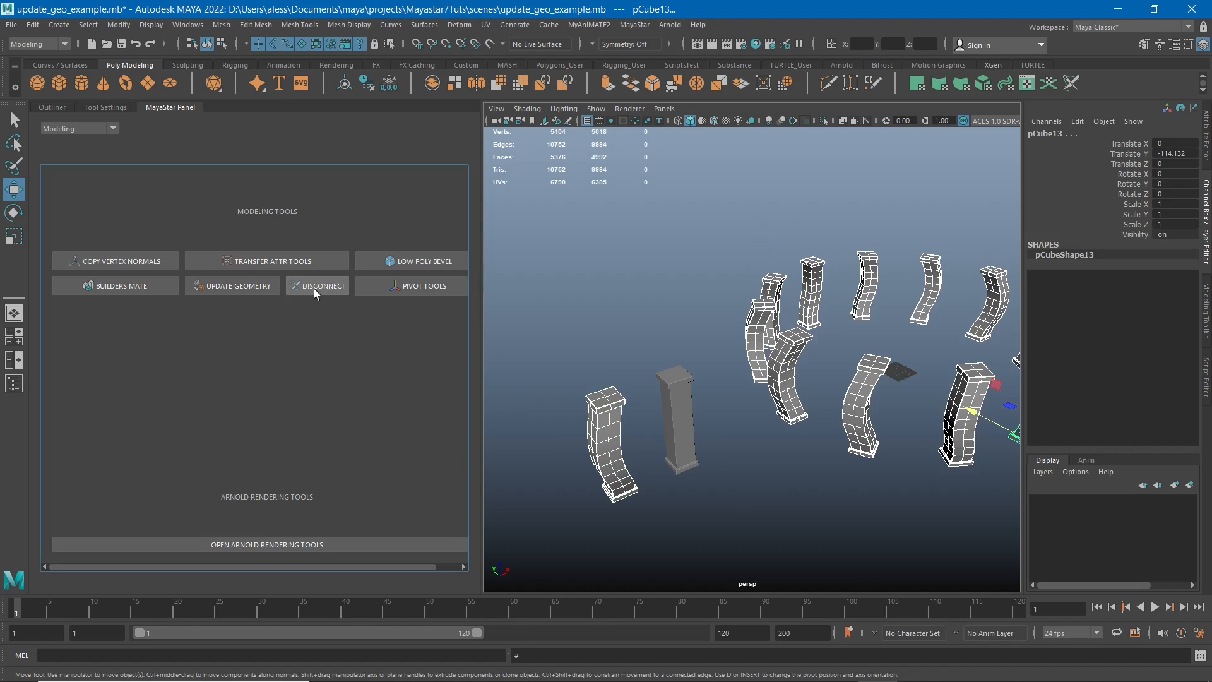
{"action": "right_click_drag", "start_coordinate": [816, 439], "coordinate": [723, 386], "text": "alt"}
{"action": "middle_click_drag", "start_coordinate": [723, 387], "coordinate": [702, 393], "text": "alt"}
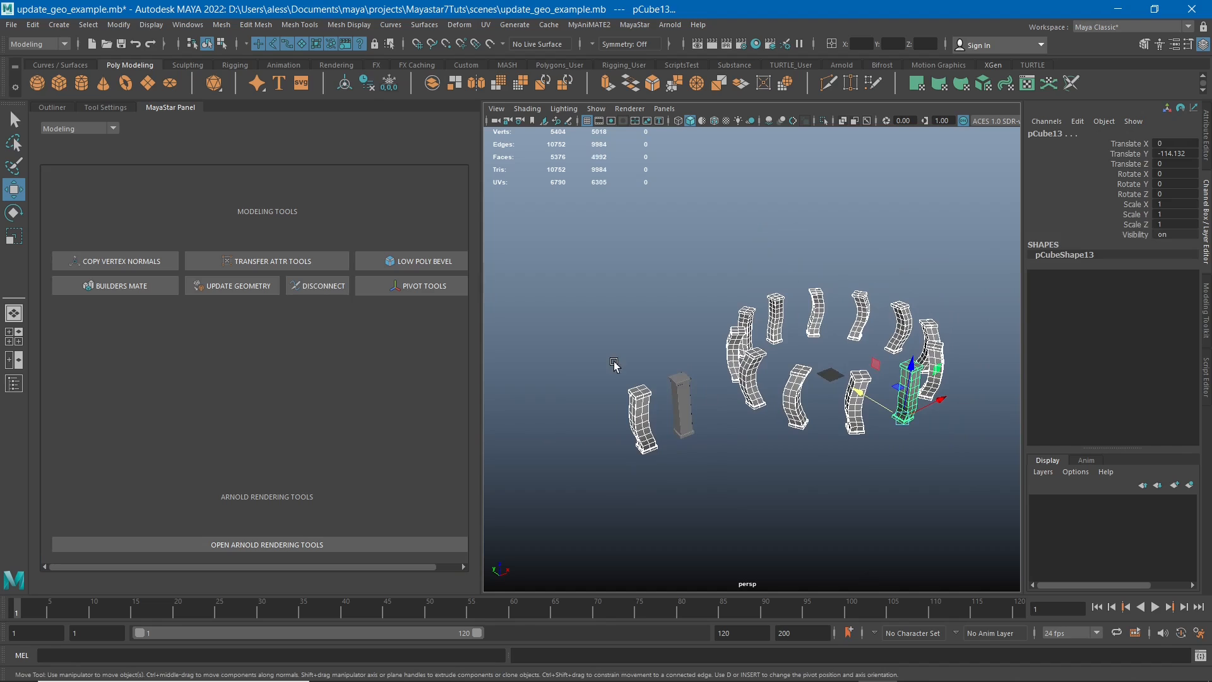
Select only the ring pillars and disconnect their geometry from the bent pillar.
{"action": "left_click_drag", "start_coordinate": [615, 365], "coordinate": [656, 436]}
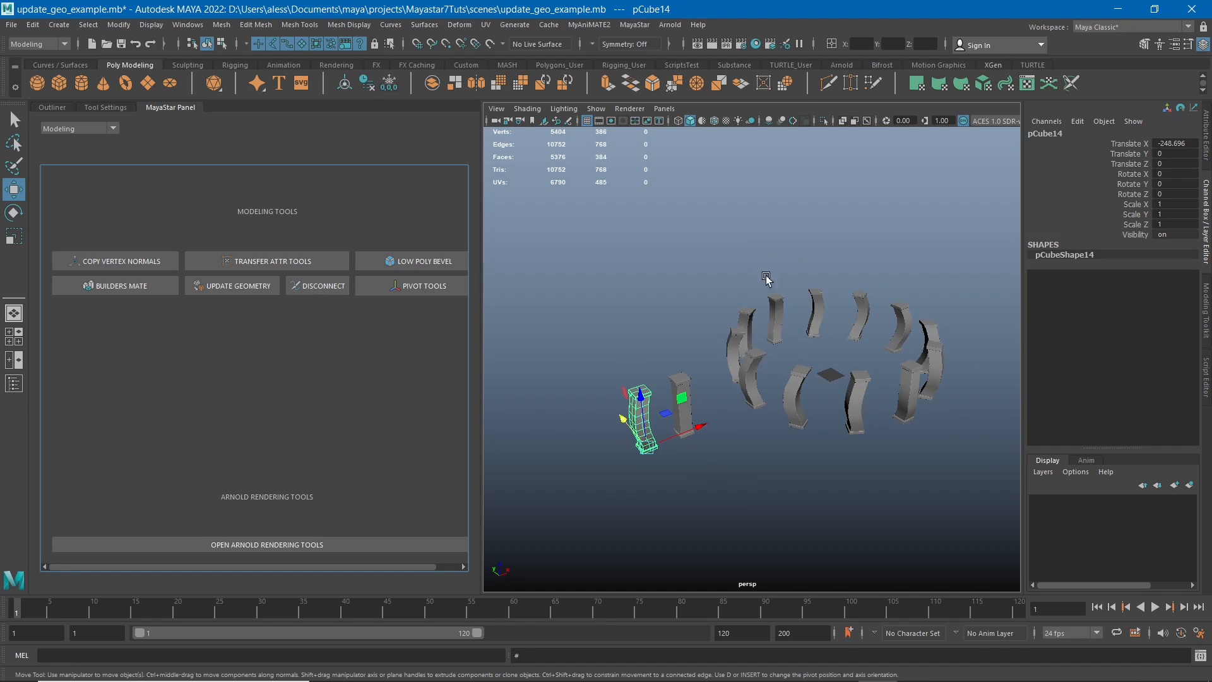
{"action": "left_click_drag", "start_coordinate": [734, 250], "coordinate": [929, 423]}
{"action": "left_click", "coordinate": [319, 287]}
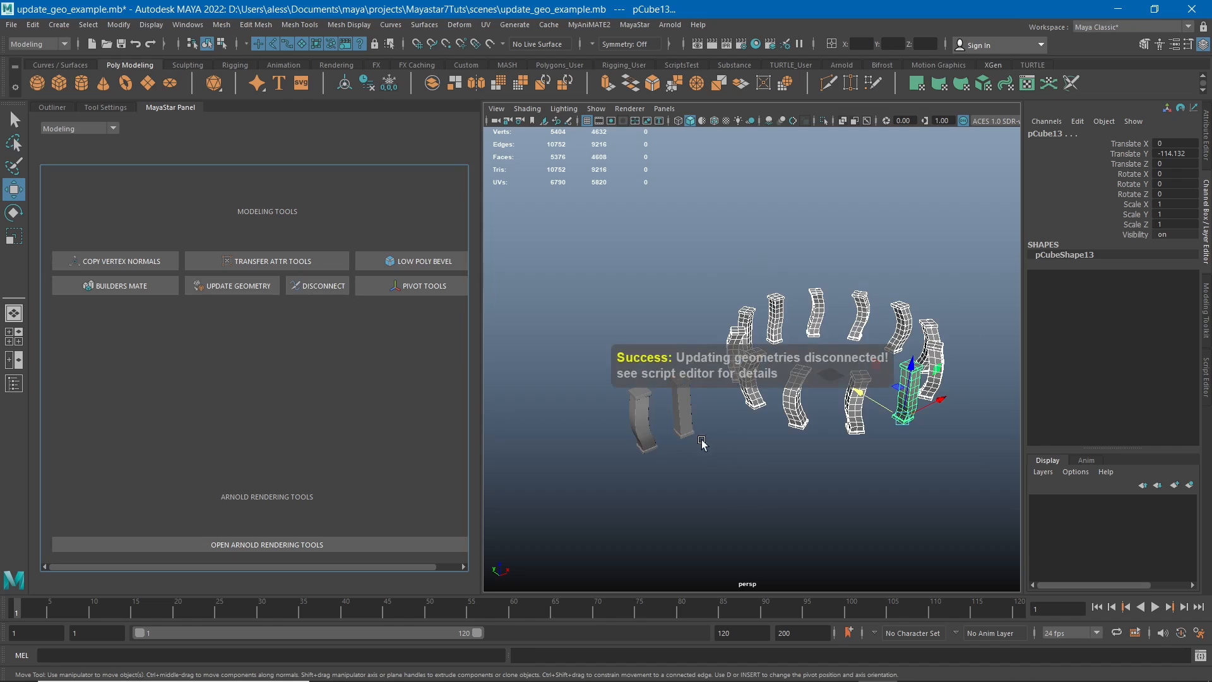
Update the geometry of all ring pillars from the straight pillar pCube1 without keeping the connection.
{"action": "mouse_move", "coordinate": [702, 444]}
{"action": "left_mouse_down", "text": "alt"}
{"action": "mouse_move", "coordinate": [687, 433]}
{"action": "mouse_move", "coordinate": [696, 441]}
{"action": "left_mouse_up", "text": "alt"}
{"action": "right_click_drag", "start_coordinate": [696, 440], "coordinate": [728, 463], "text": "alt"}
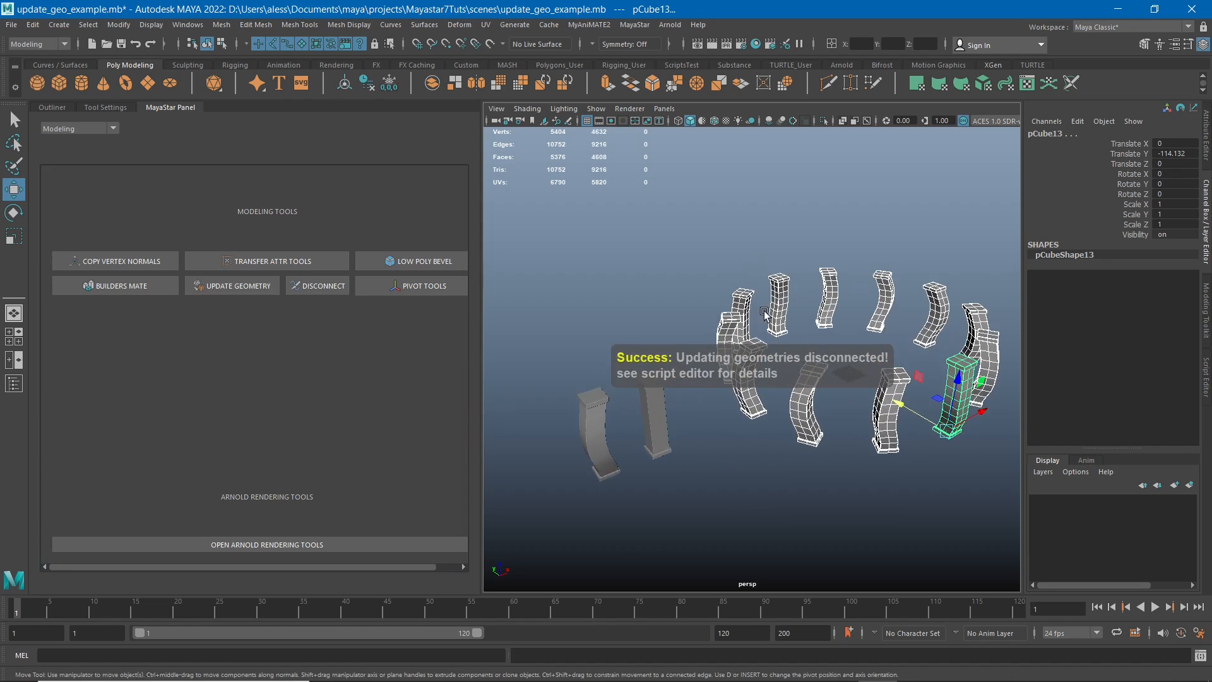
{"action": "middle_click_drag", "start_coordinate": [764, 314], "coordinate": [784, 275], "text": "alt"}
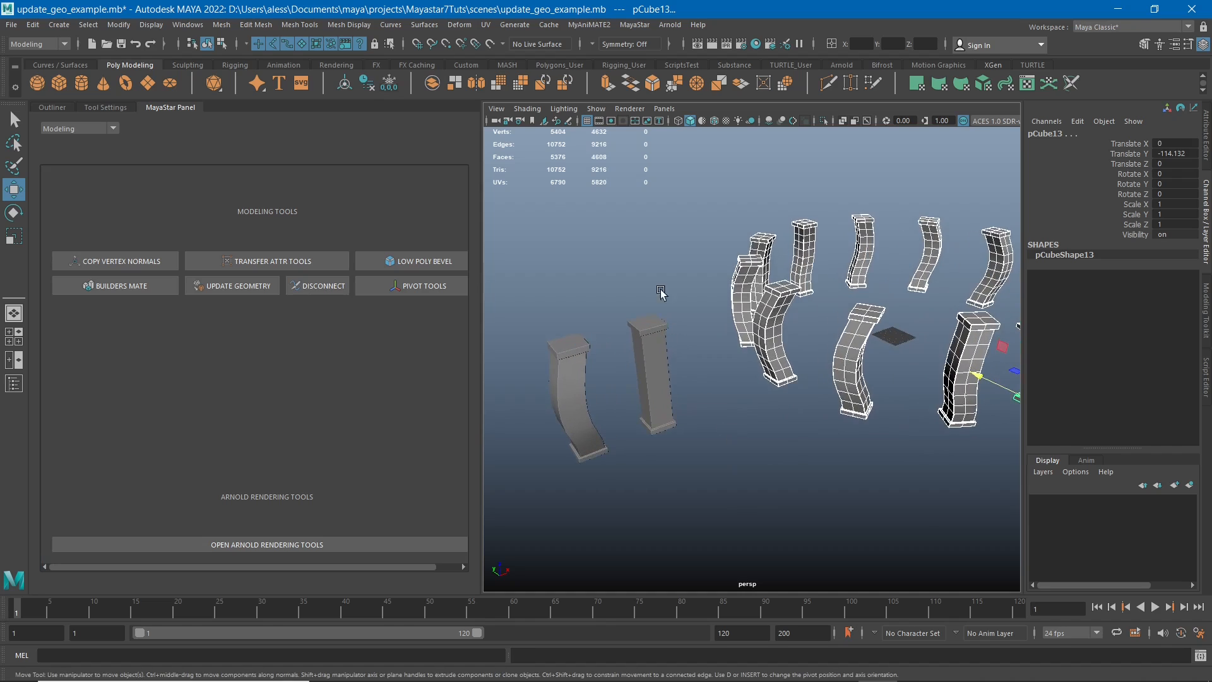
{"action": "left_click", "coordinate": [673, 352]}
{"action": "left_click_drag", "start_coordinate": [733, 215], "coordinate": [1124, 499]}
{"action": "scroll", "coordinate": [879, 505], "scroll_direction": "down", "scroll_amount": 2}
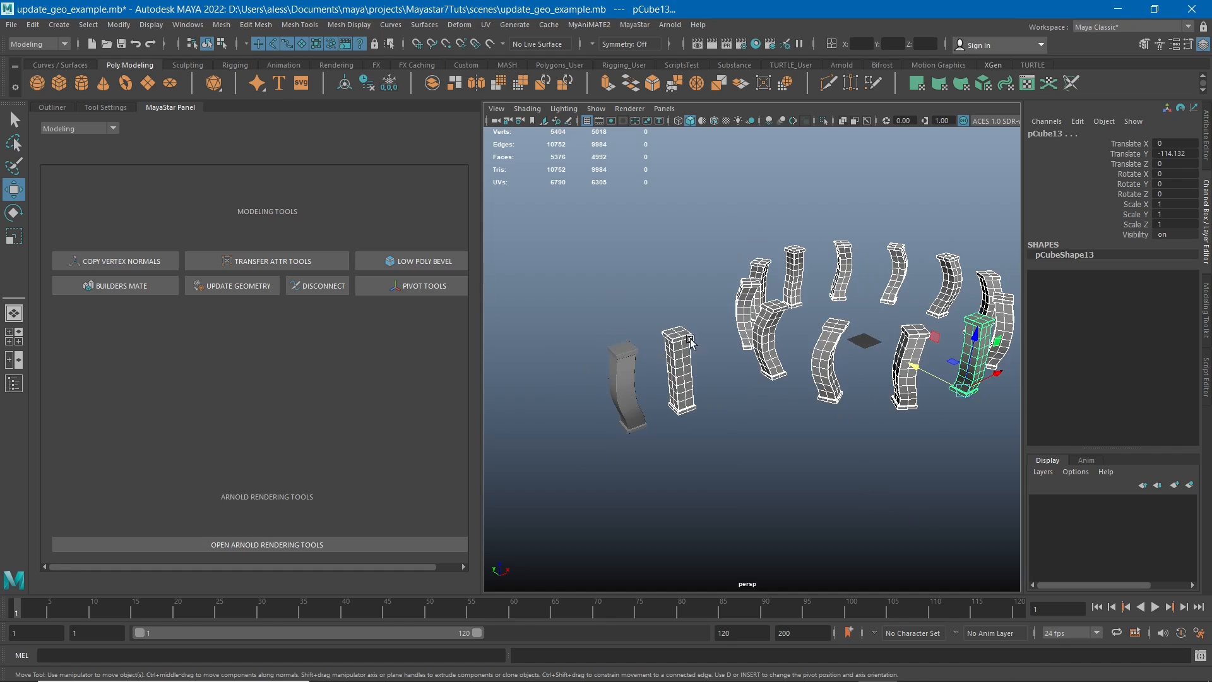
{"action": "left_click", "coordinate": [237, 290]}
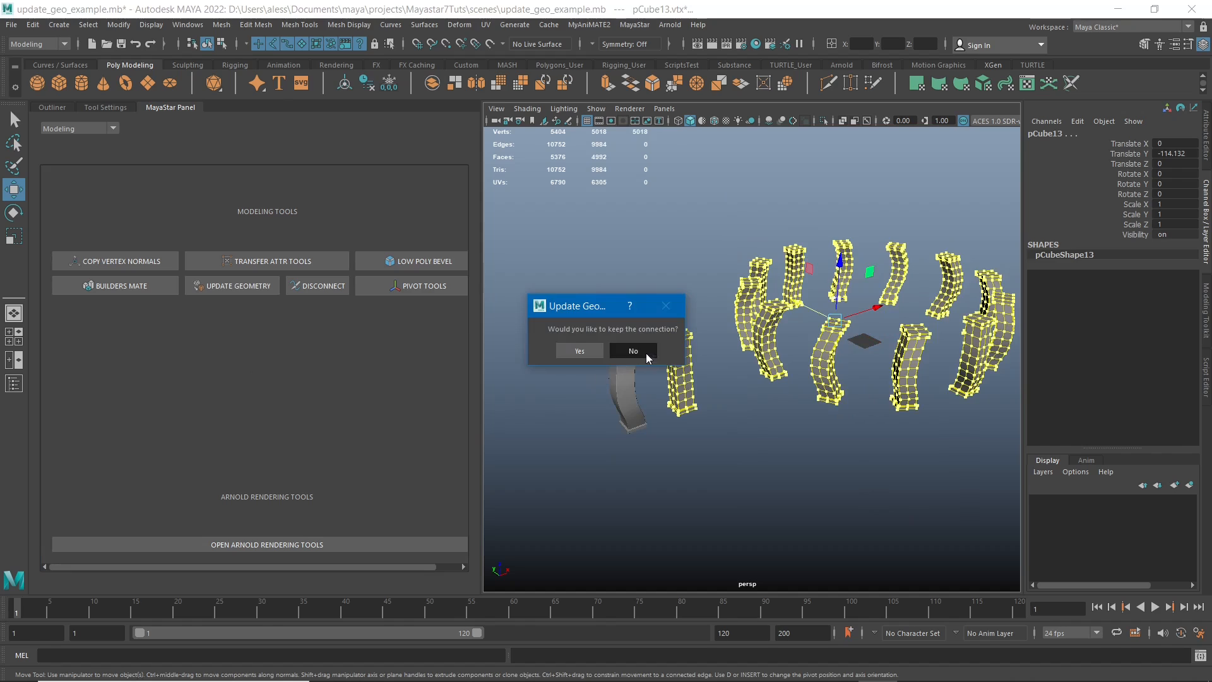
{"action": "left_click", "coordinate": [634, 351]}
Try shifting the middle vertices of the straight pillar pCube1 sideways to test the ring pillars' connection, and undo the shift.
{"action": "left_click_drag", "start_coordinate": [746, 436], "coordinate": [708, 439], "text": "alt"}
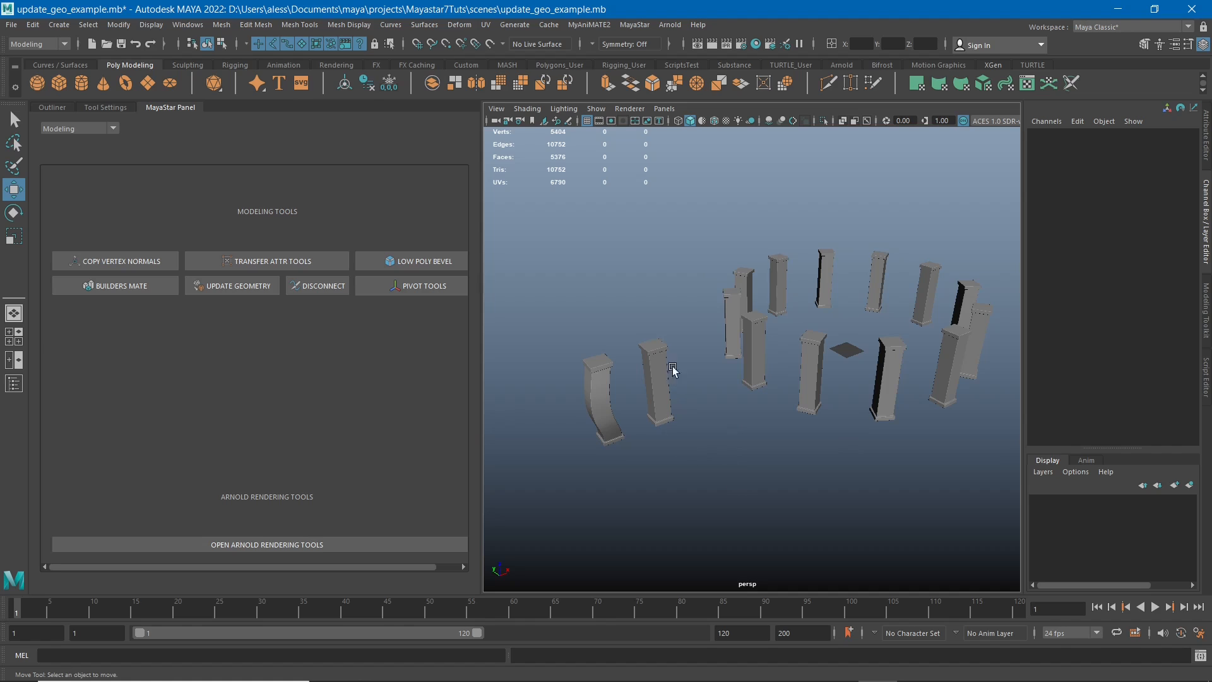
{"action": "left_click_drag", "start_coordinate": [703, 385], "coordinate": [693, 355], "text": "alt"}
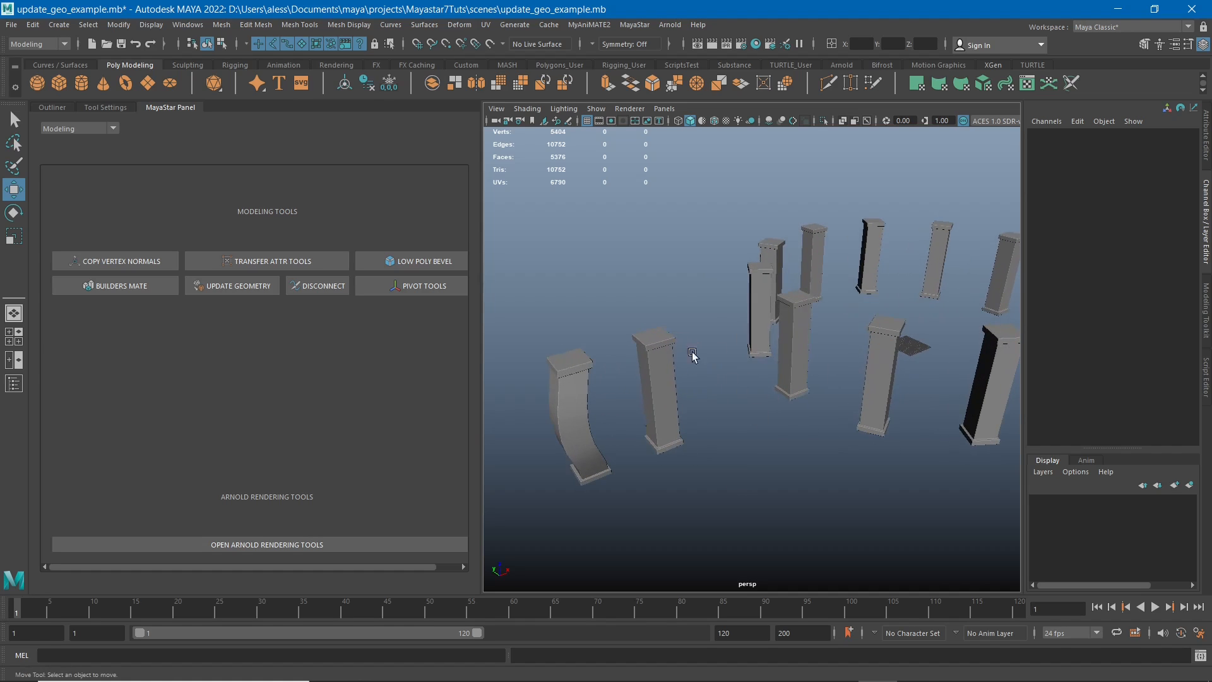
{"action": "left_click", "coordinate": [651, 364]}
{"action": "right_click_drag", "start_coordinate": [650, 353], "coordinate": [592, 338]}
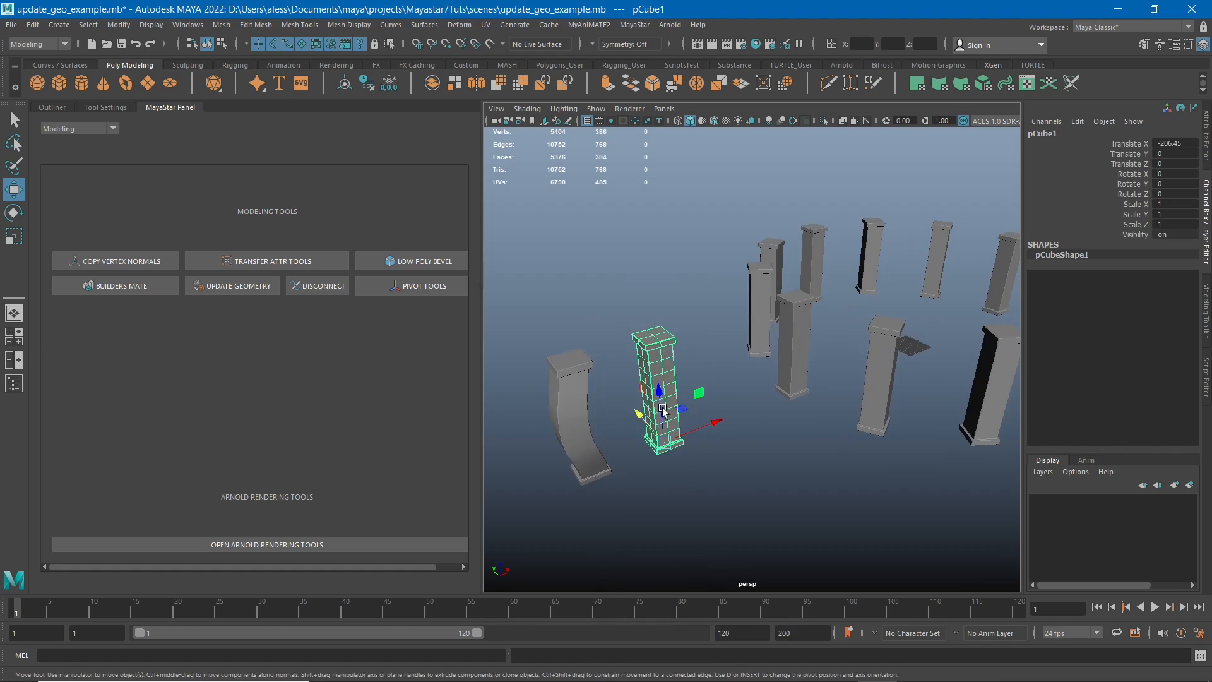
{"action": "left_click_drag", "start_coordinate": [591, 338], "coordinate": [710, 392], "text": "alt"}
{"action": "left_click", "coordinate": [699, 373]}
{"action": "left_click_drag", "start_coordinate": [691, 339], "coordinate": [603, 378]}
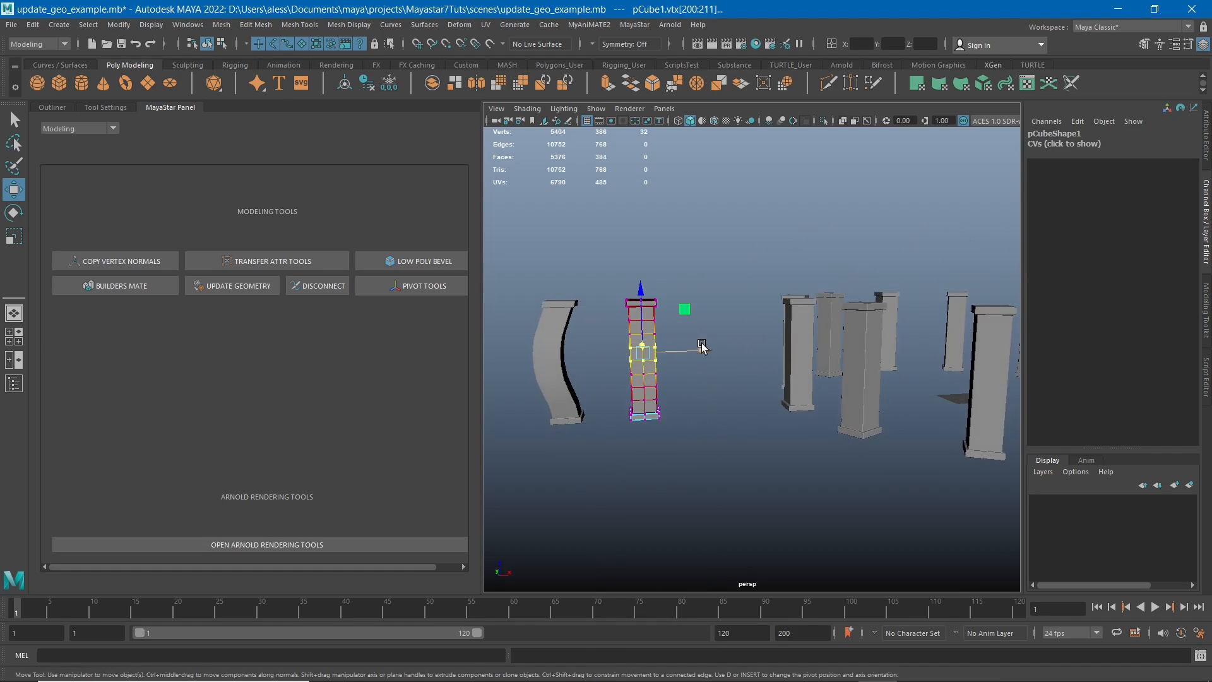
{"action": "mouse_move", "coordinate": [704, 351]}
{"action": "left_mouse_down"}
{"action": "mouse_move", "coordinate": [682, 352]}
{"action": "mouse_move", "coordinate": [714, 355]}
{"action": "left_mouse_up"}
{"action": "right_click_drag", "start_coordinate": [811, 471], "coordinate": [726, 455], "text": "alt"}
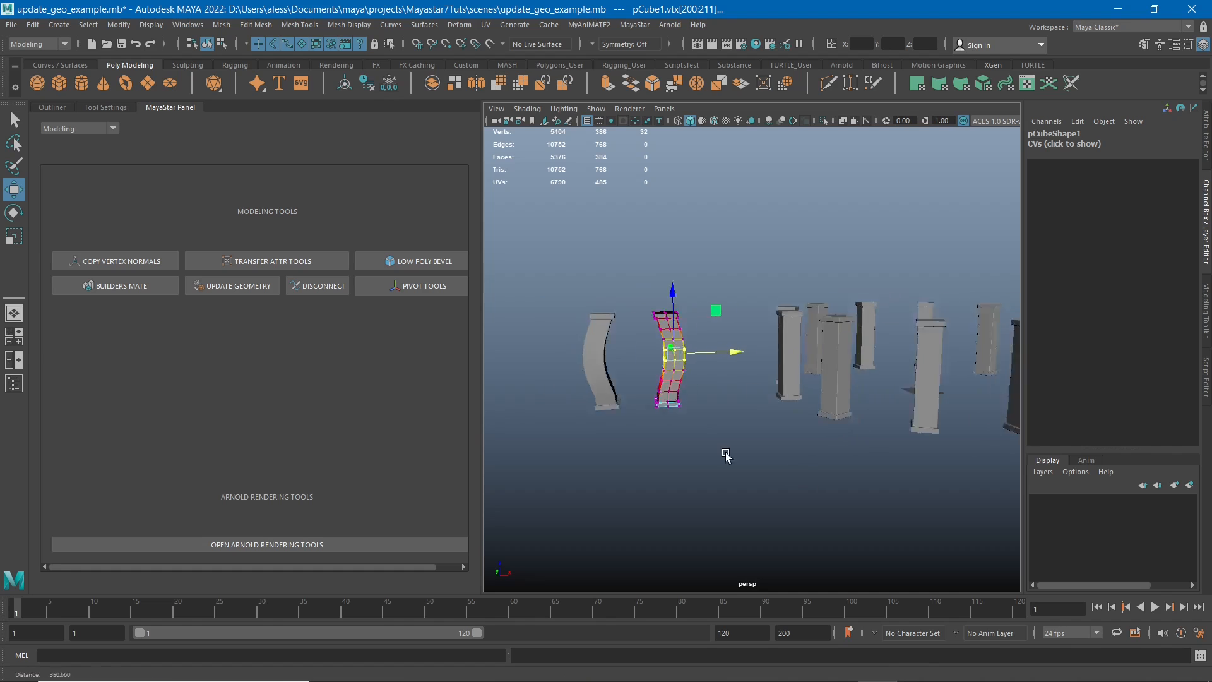
{"action": "left_click_drag", "start_coordinate": [726, 455], "coordinate": [772, 478], "text": "alt"}
{"action": "key", "text": "ctrl+z"}
Delete the bent pillar and duplicate the straight pillar pCube1, moving the copy along X to about -258.3.
{"action": "left_click_drag", "start_coordinate": [801, 400], "coordinate": [634, 412], "text": "alt"}
{"action": "left_click", "coordinate": [634, 412]}
{"action": "key", "text": "Delete"}
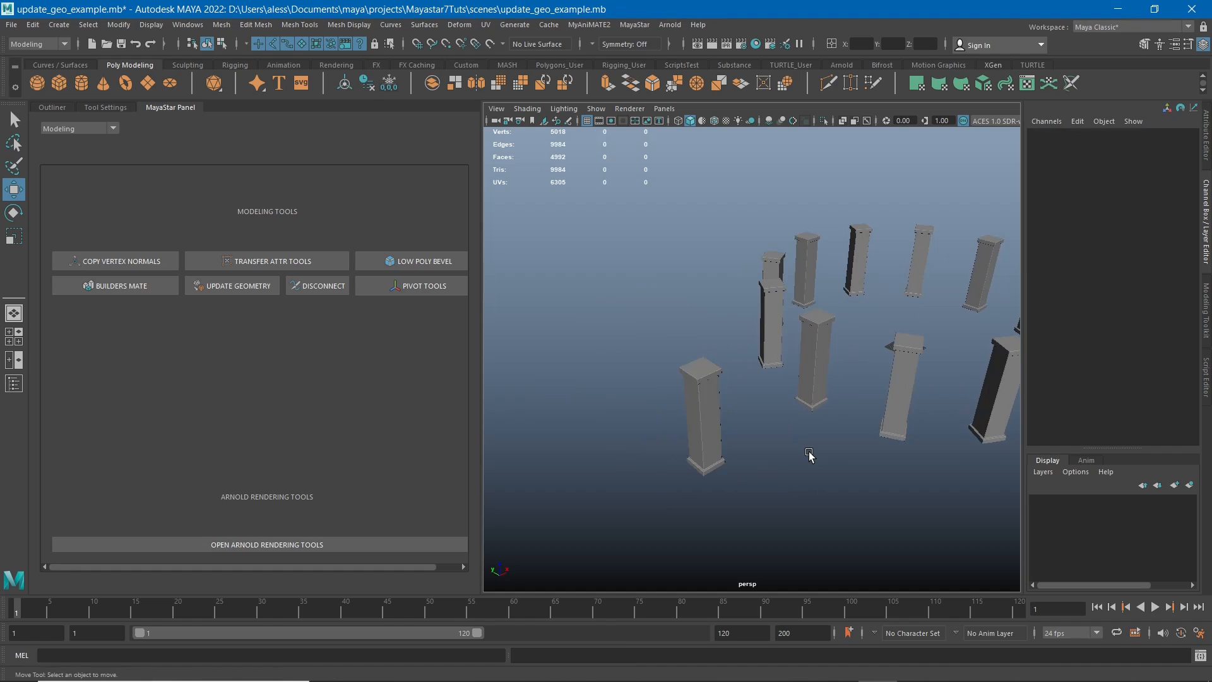
{"action": "key", "text": "ctrl+z"}
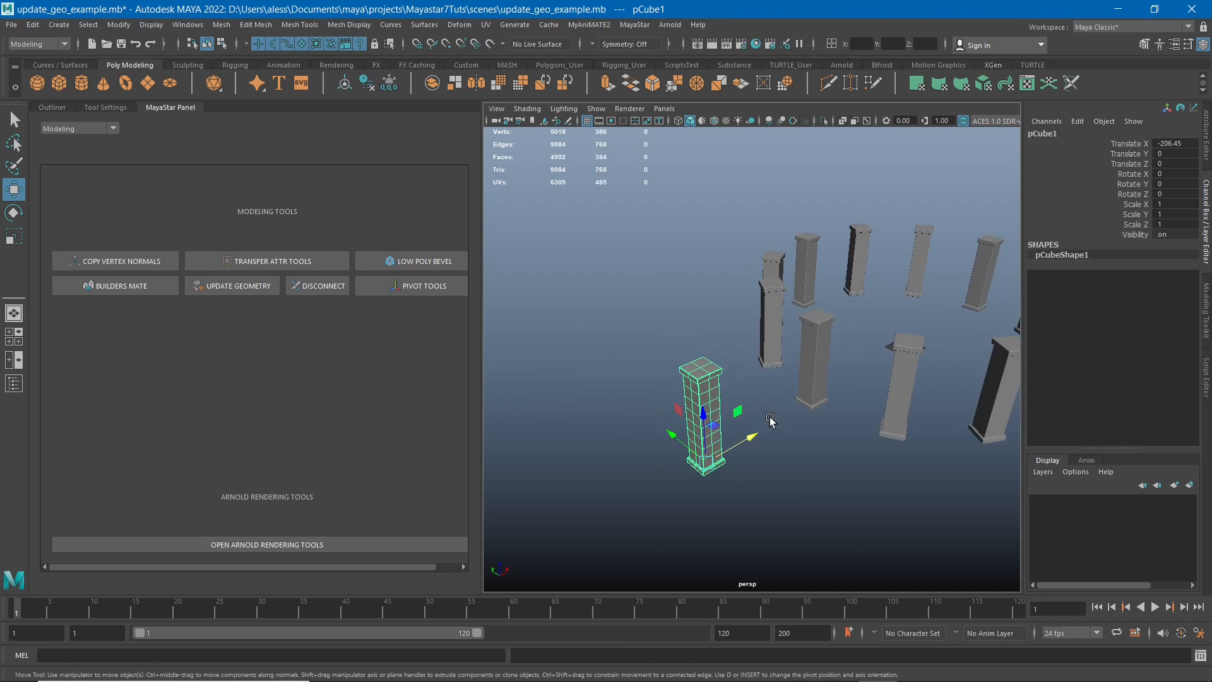
{"action": "mouse_move", "coordinate": [723, 460]}
{"action": "left_mouse_down"}
{"action": "mouse_move", "coordinate": [751, 441]}
{"action": "mouse_move", "coordinate": [682, 471]}
{"action": "left_mouse_up"}
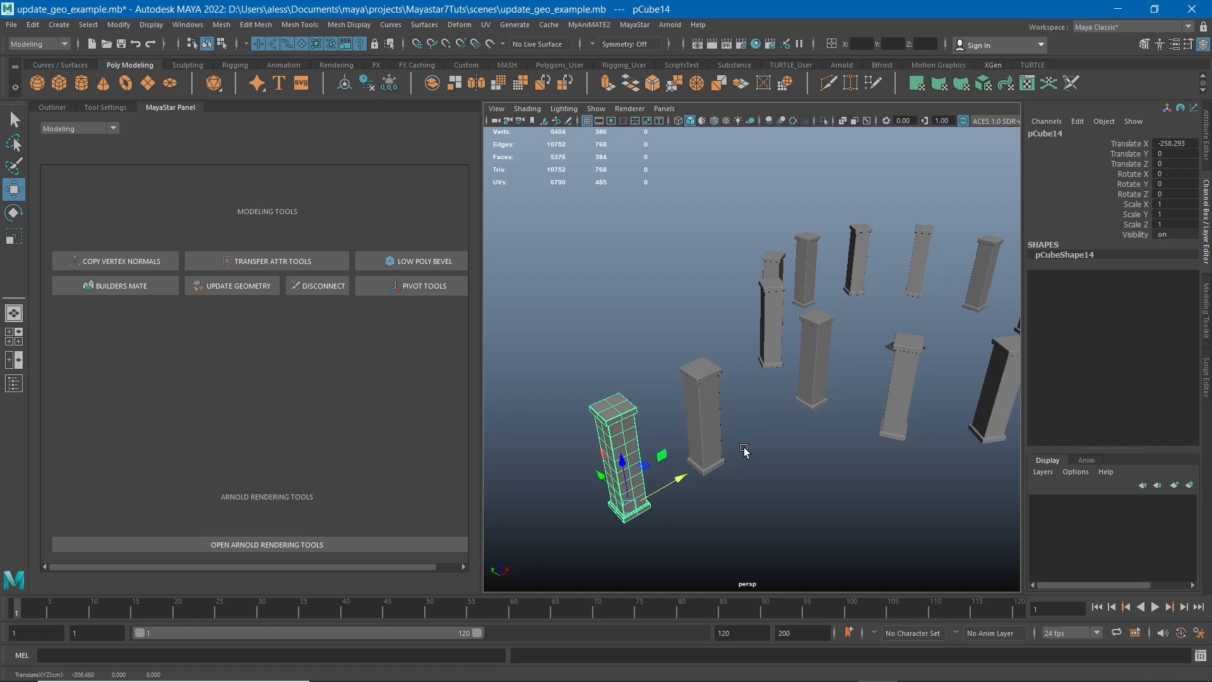
Update the geometry of all ring pillars from the new duplicate pillar, keeping the connection.
{"action": "middle_click_drag", "start_coordinate": [811, 485], "coordinate": [774, 473], "text": "alt"}
{"action": "right_click_drag", "start_coordinate": [775, 474], "coordinate": [764, 437], "text": "alt"}
{"action": "middle_click_drag", "start_coordinate": [764, 437], "coordinate": [769, 438], "text": "alt"}
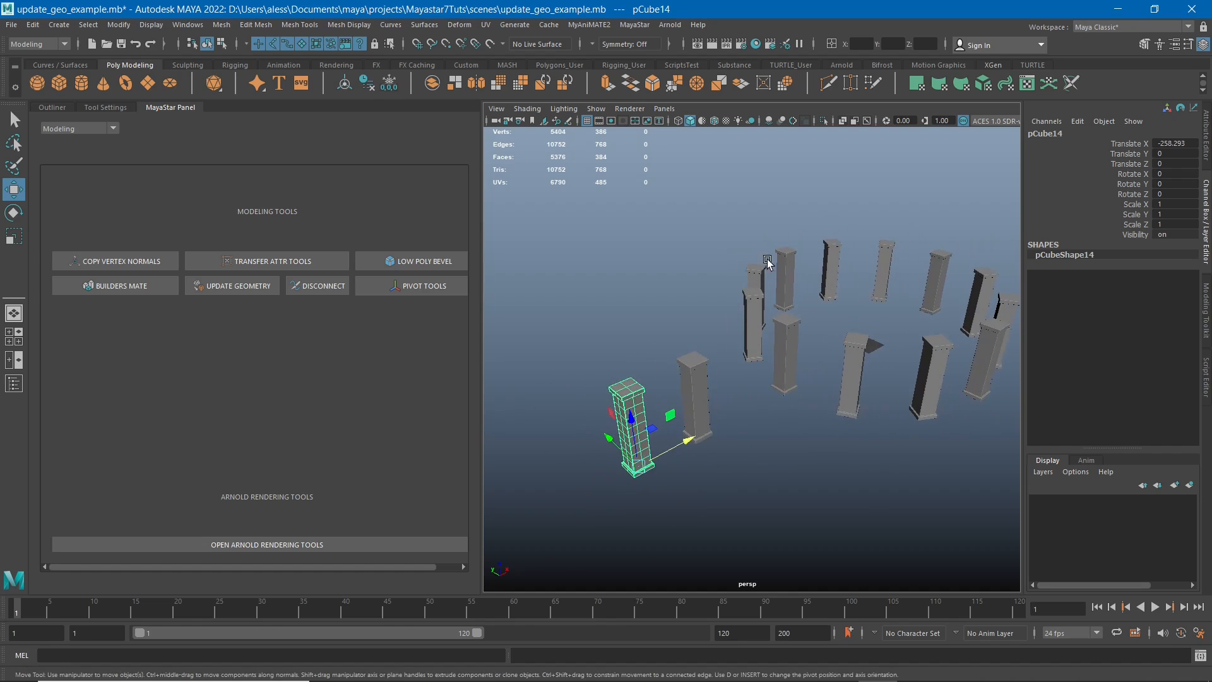
{"action": "left_click_drag", "start_coordinate": [745, 202], "coordinate": [1078, 494]}
{"action": "left_click", "coordinate": [217, 286]}
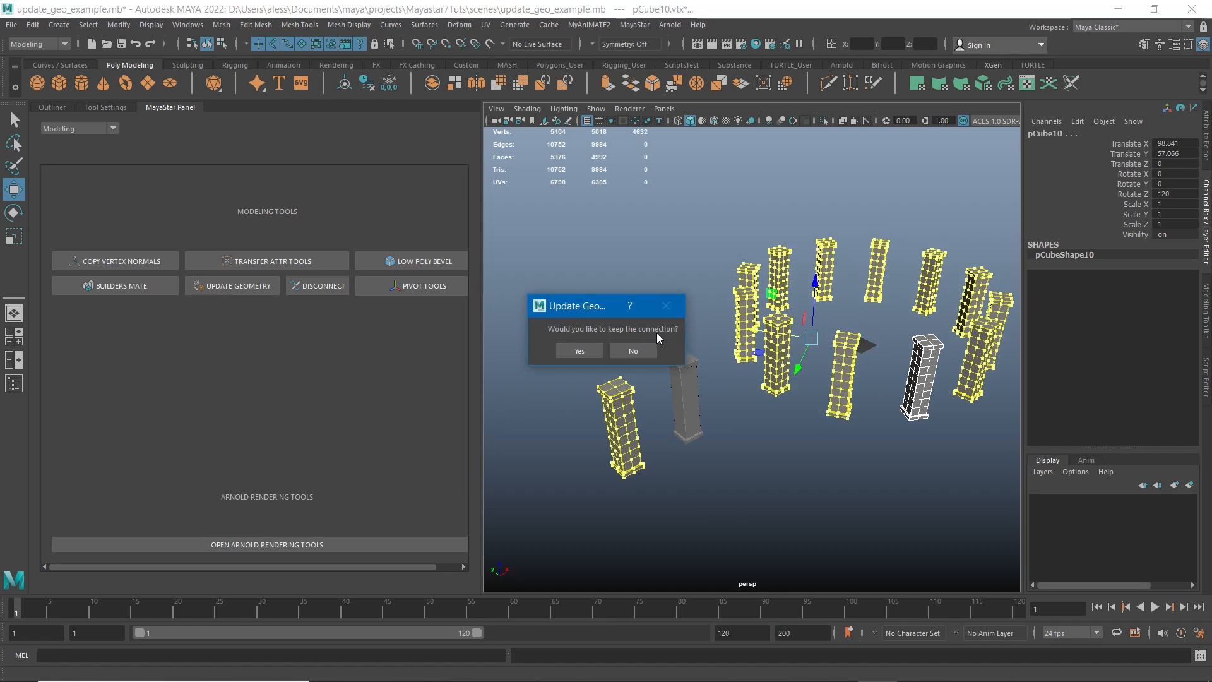
{"action": "left_click", "coordinate": [567, 350]}
Select the top cap vertices of the duplicate pillar and enlarge the soft selection radius to cover nearly its full height.
{"action": "left_click_drag", "start_coordinate": [687, 426], "coordinate": [660, 341], "text": "alt"}
{"action": "left_click", "coordinate": [711, 411]}
{"action": "scroll", "coordinate": [723, 396], "scroll_direction": "up", "scroll_amount": 2}
{"action": "right_click_drag", "start_coordinate": [661, 341], "coordinate": [733, 410], "text": "alt"}
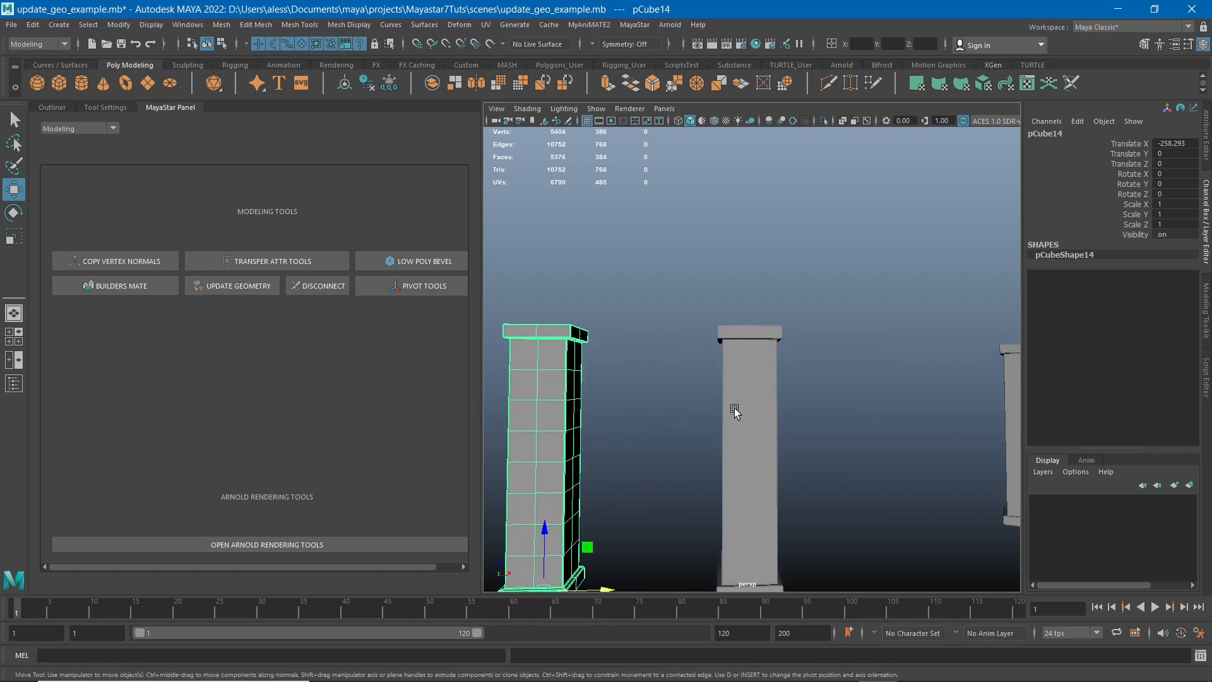
{"action": "middle_click_drag", "start_coordinate": [733, 409], "coordinate": [813, 390], "text": "alt"}
{"action": "right_click_drag", "start_coordinate": [733, 321], "coordinate": [667, 319]}
{"action": "left_click_drag", "start_coordinate": [825, 280], "coordinate": [622, 367]}
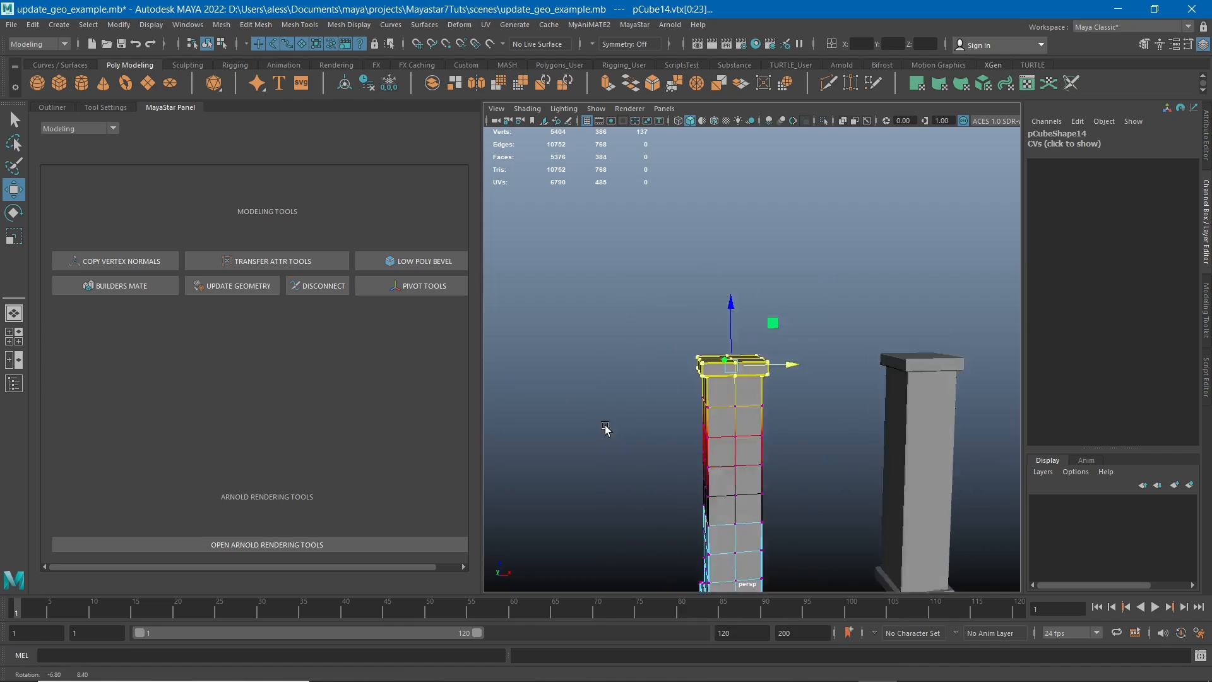
{"action": "left_click_drag", "start_coordinate": [605, 428], "coordinate": [637, 443], "text": "alt"}
{"action": "key", "text": "b"}
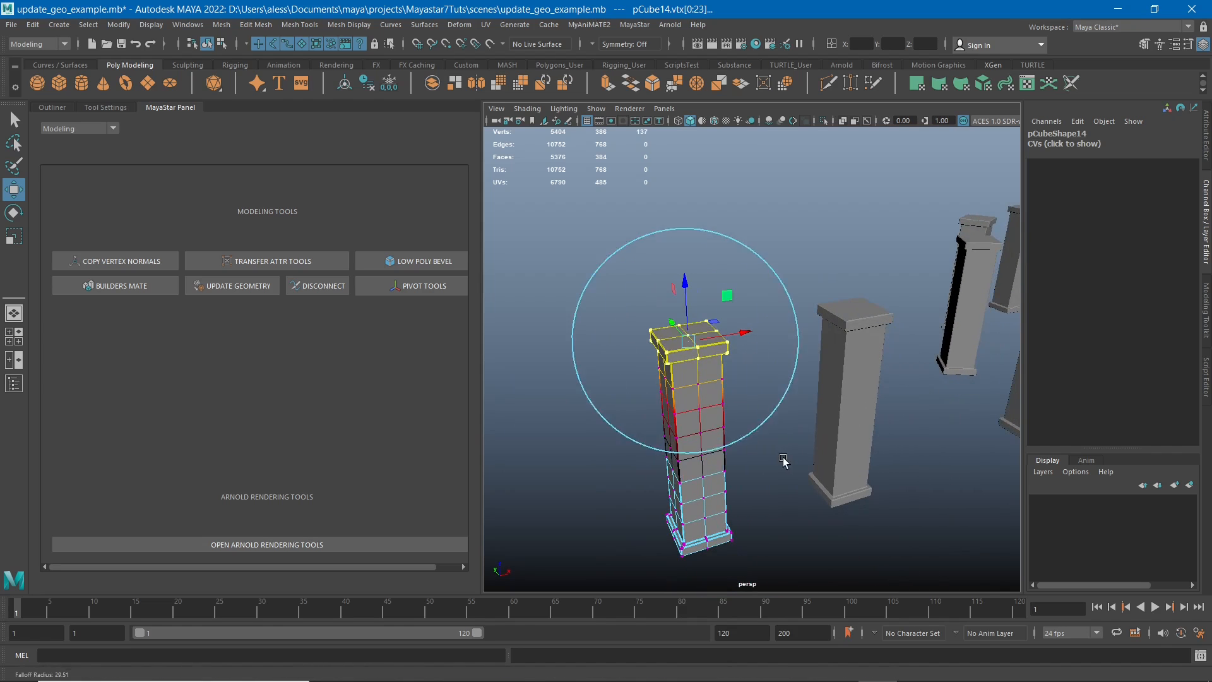
{"action": "middle_click_drag", "start_coordinate": [783, 461], "coordinate": [887, 437]}
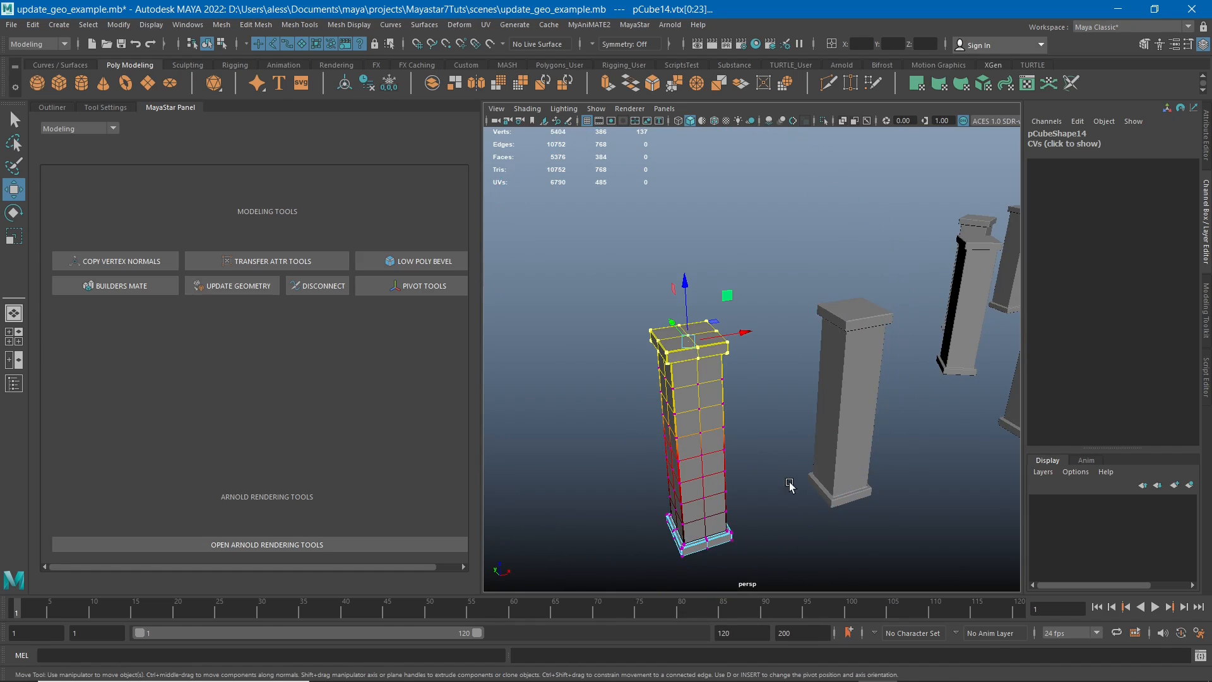
Rotate the soft-selected top vertices around the vertical axis to twist the source pillar into a spiral.
{"action": "left_click_drag", "start_coordinate": [790, 486], "coordinate": [777, 400], "text": "alt"}
{"action": "key", "text": "e"}
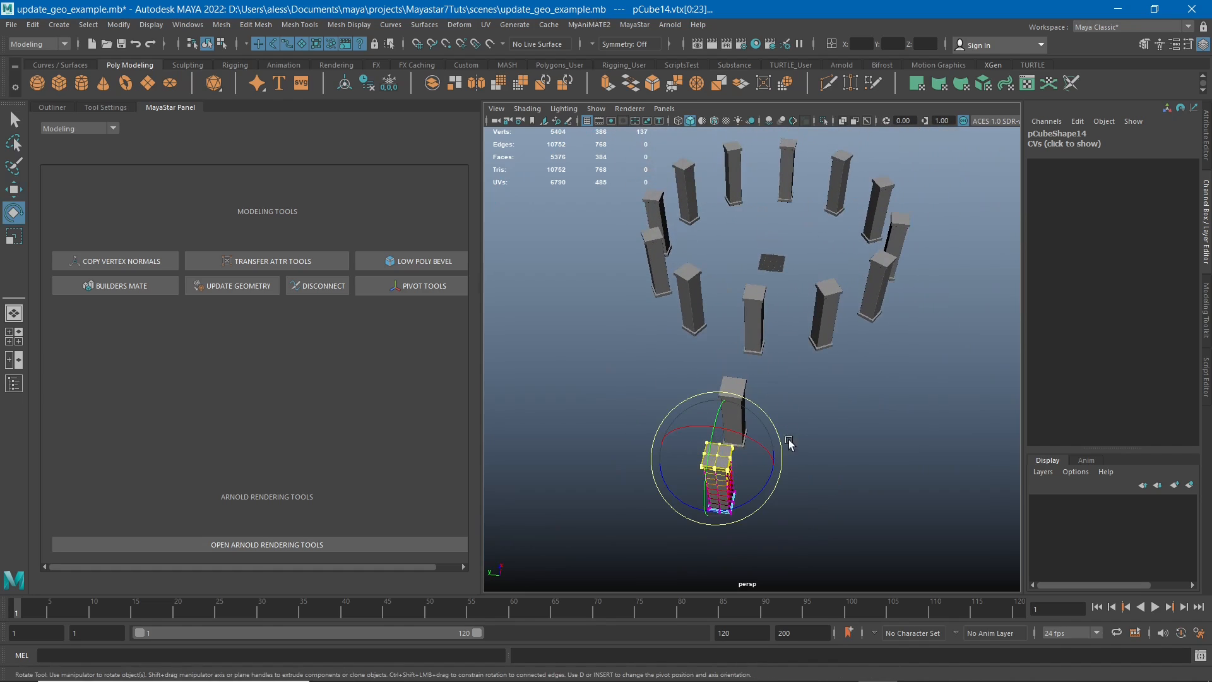
{"action": "left_click_drag", "start_coordinate": [783, 471], "coordinate": [603, 538]}
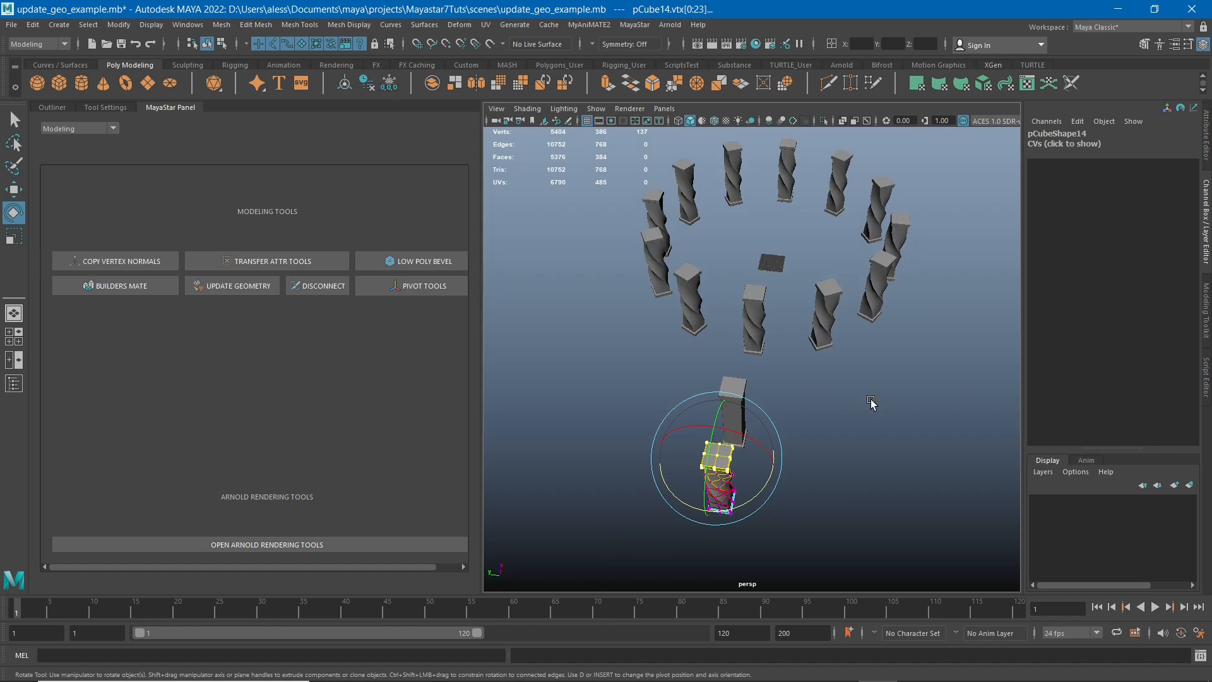
Raise the twisted source pillar's top vertices slightly, return to object mode and clear the selection.
{"action": "left_click_drag", "start_coordinate": [872, 404], "coordinate": [734, 354], "text": "alt"}
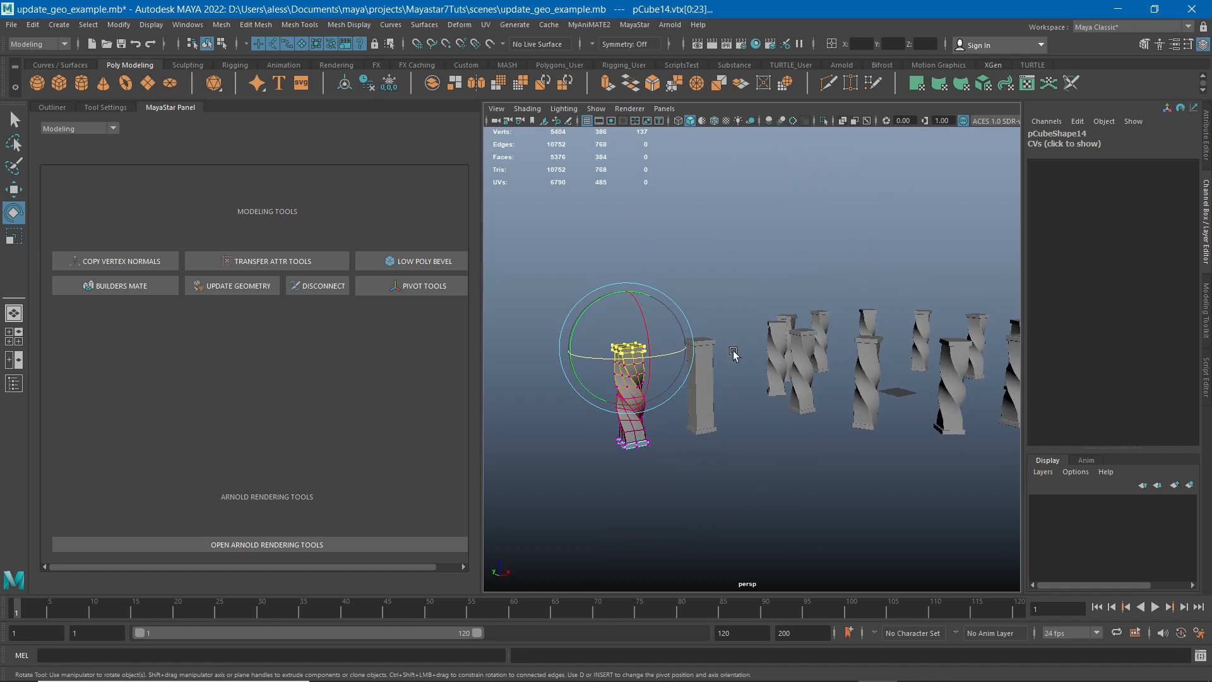
{"action": "key", "text": "w"}
{"action": "mouse_move", "coordinate": [626, 285]}
{"action": "left_mouse_down"}
{"action": "mouse_move", "coordinate": [625, 216]}
{"action": "mouse_move", "coordinate": [620, 271]}
{"action": "left_mouse_up"}
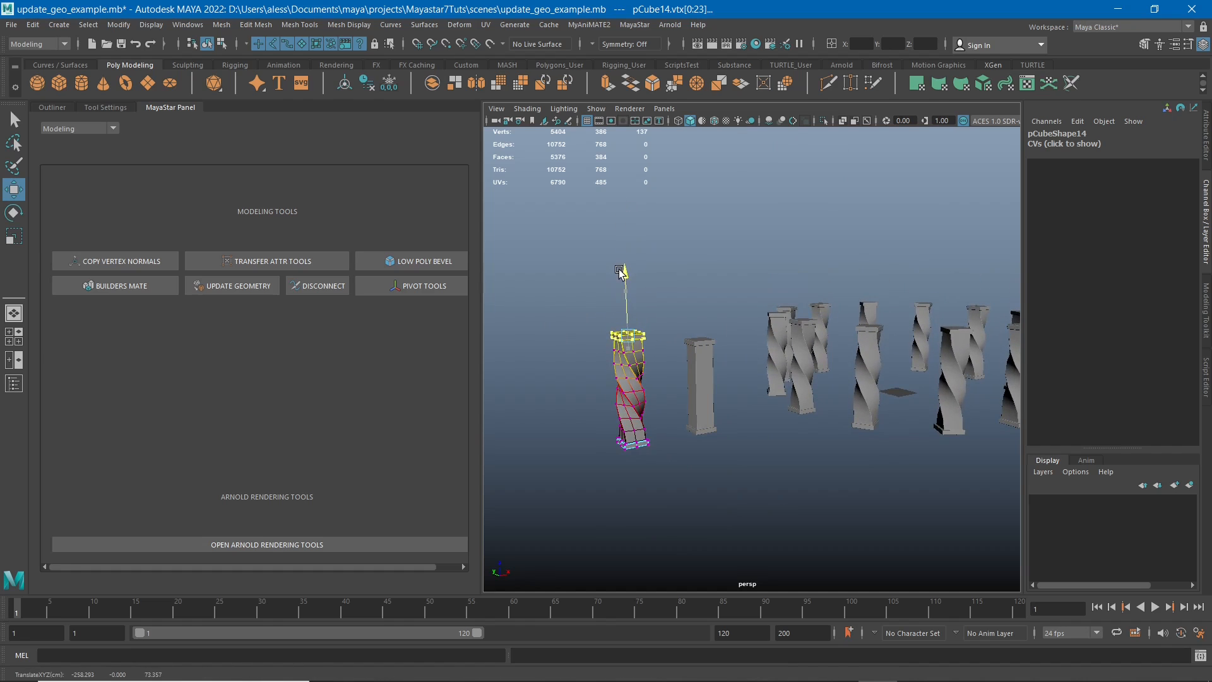
{"action": "right_click_drag", "start_coordinate": [625, 316], "coordinate": [740, 284]}
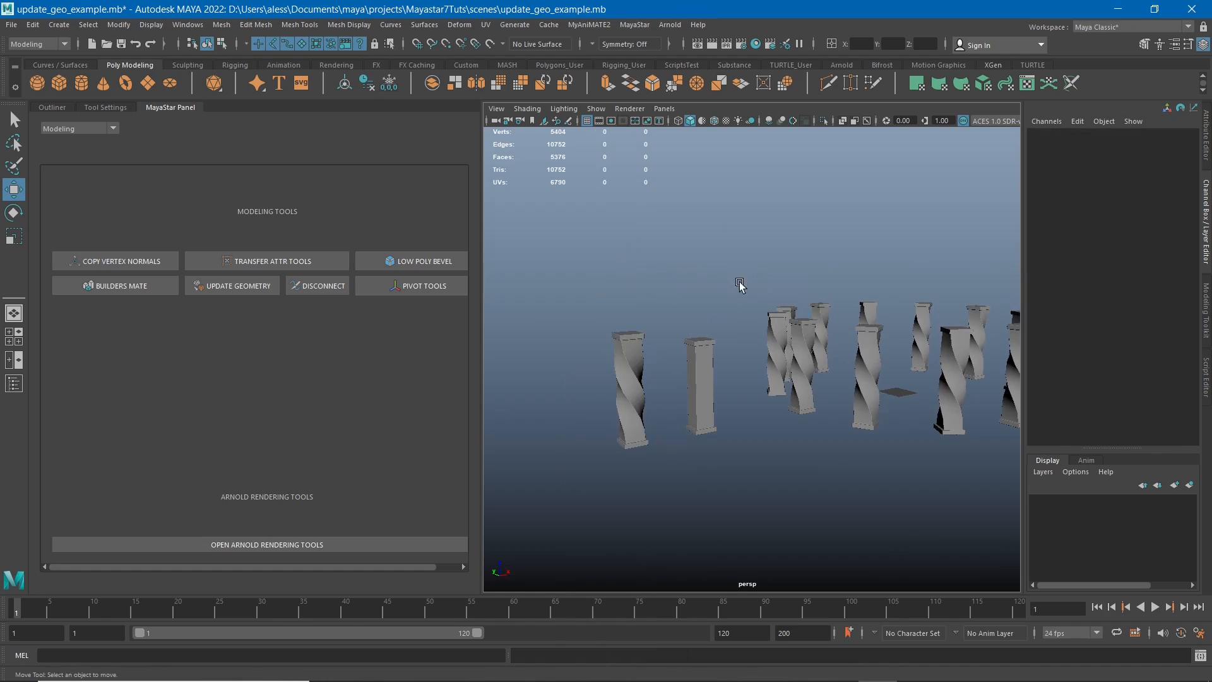
Open the UV Editor beside the pillars and display the UV layout of the twisted source pillar.
{"action": "left_click_drag", "start_coordinate": [741, 284], "coordinate": [647, 326], "text": "alt"}
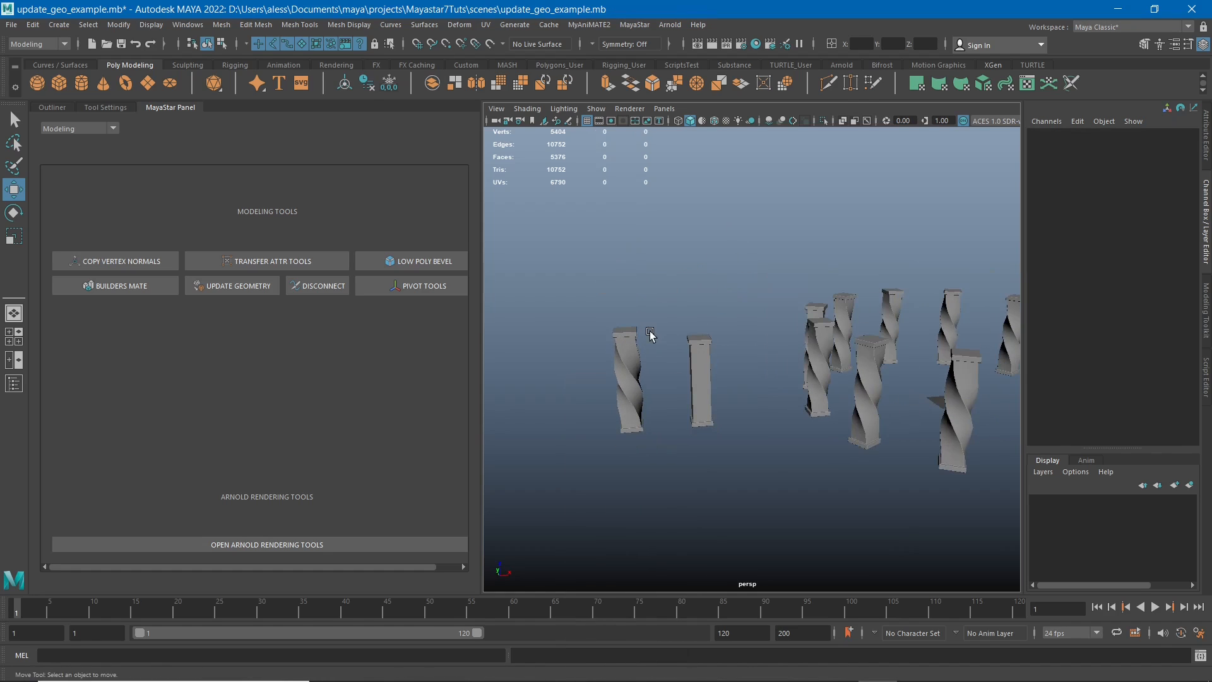
{"action": "left_click", "coordinate": [985, 85]}
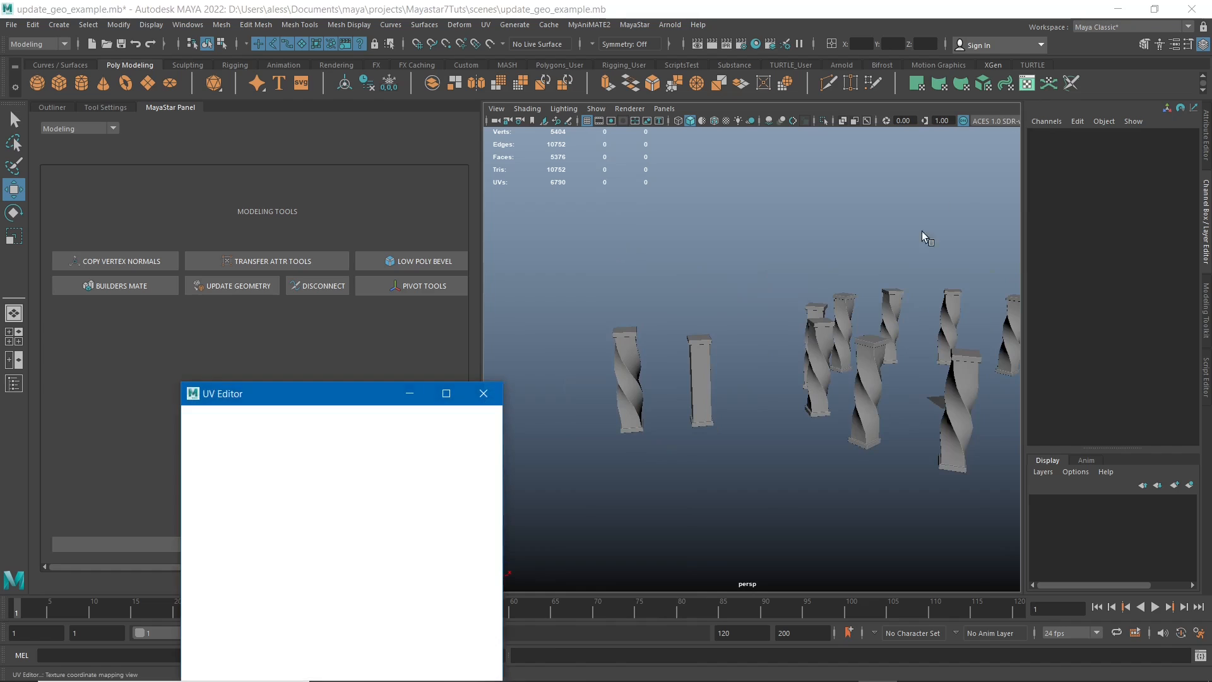
{"action": "left_click_drag", "start_coordinate": [520, 397], "coordinate": [421, 147]}
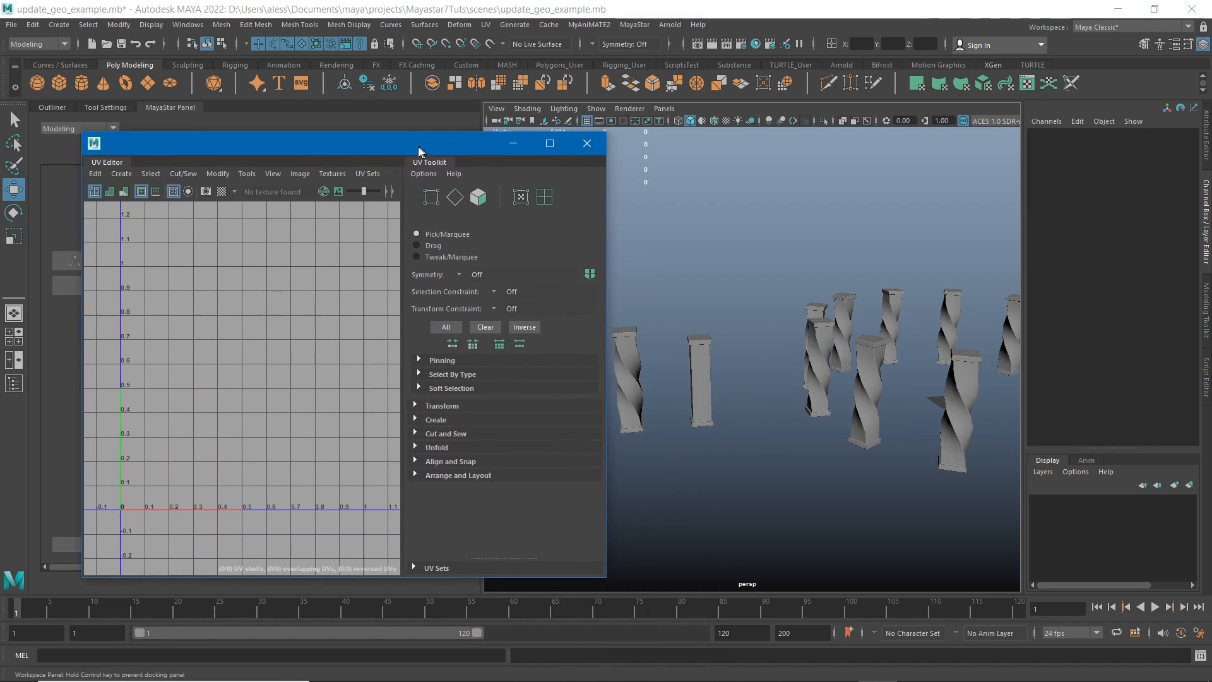
{"action": "left_click", "coordinate": [643, 433]}
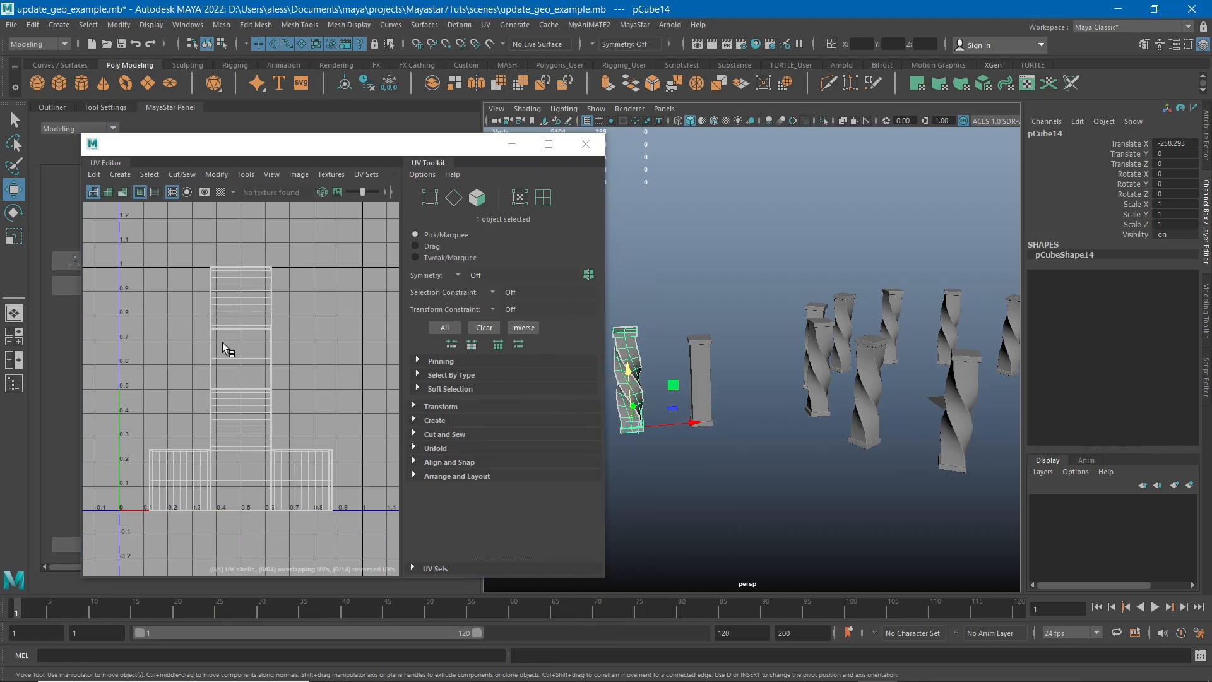
Examine the UV layouts of several ring pillars one by one to compare them with the source pillar's.
{"action": "left_click", "coordinate": [838, 354]}
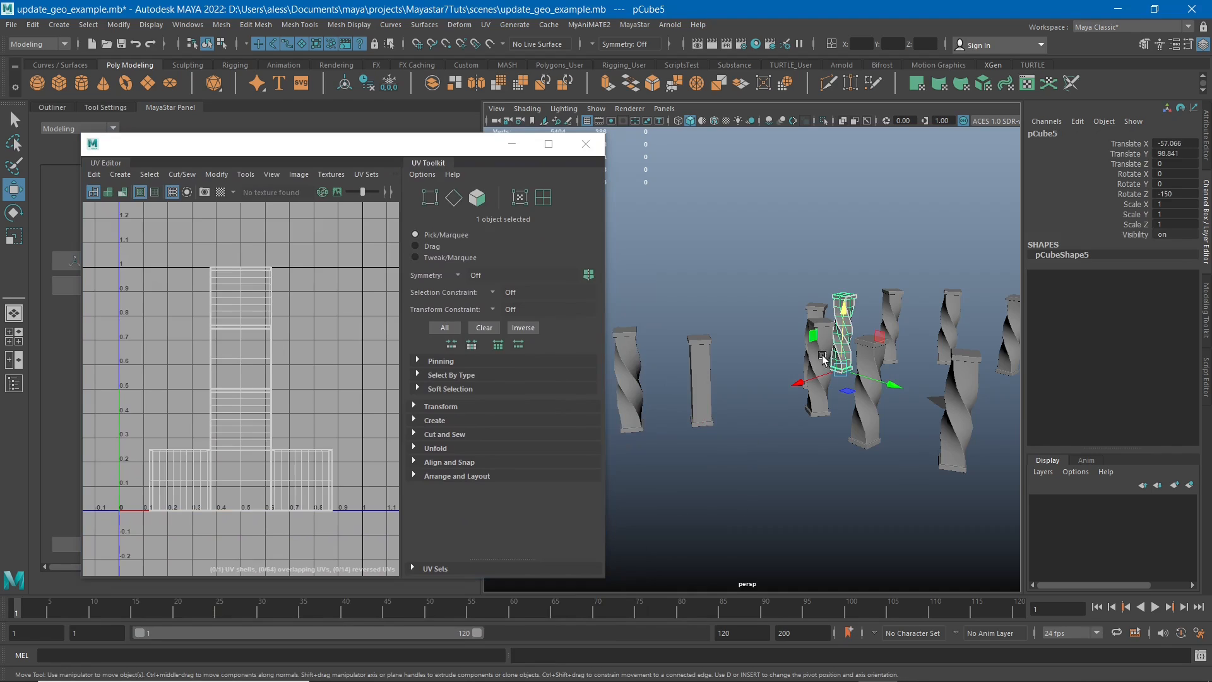
{"action": "key", "text": "q"}
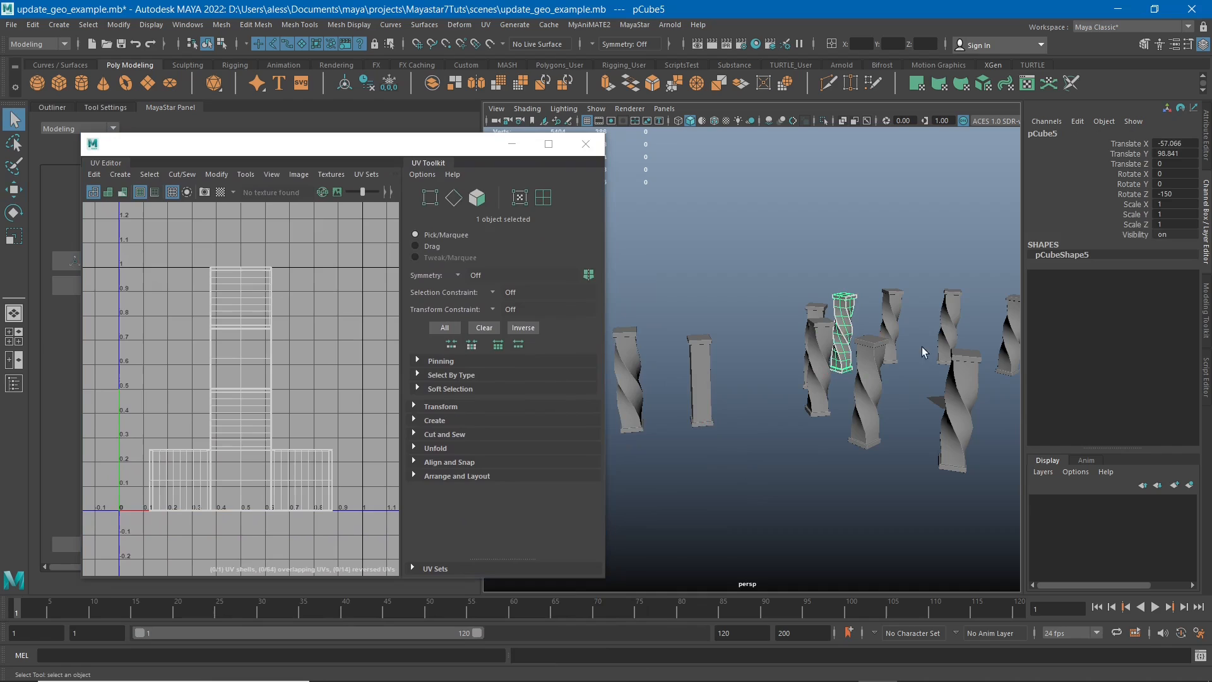
{"action": "left_click", "coordinate": [949, 317]}
{"action": "left_click", "coordinate": [967, 413]}
{"action": "middle_click_drag", "start_coordinate": [900, 447], "coordinate": [780, 444], "text": "alt"}
{"action": "left_click", "coordinate": [906, 404]}
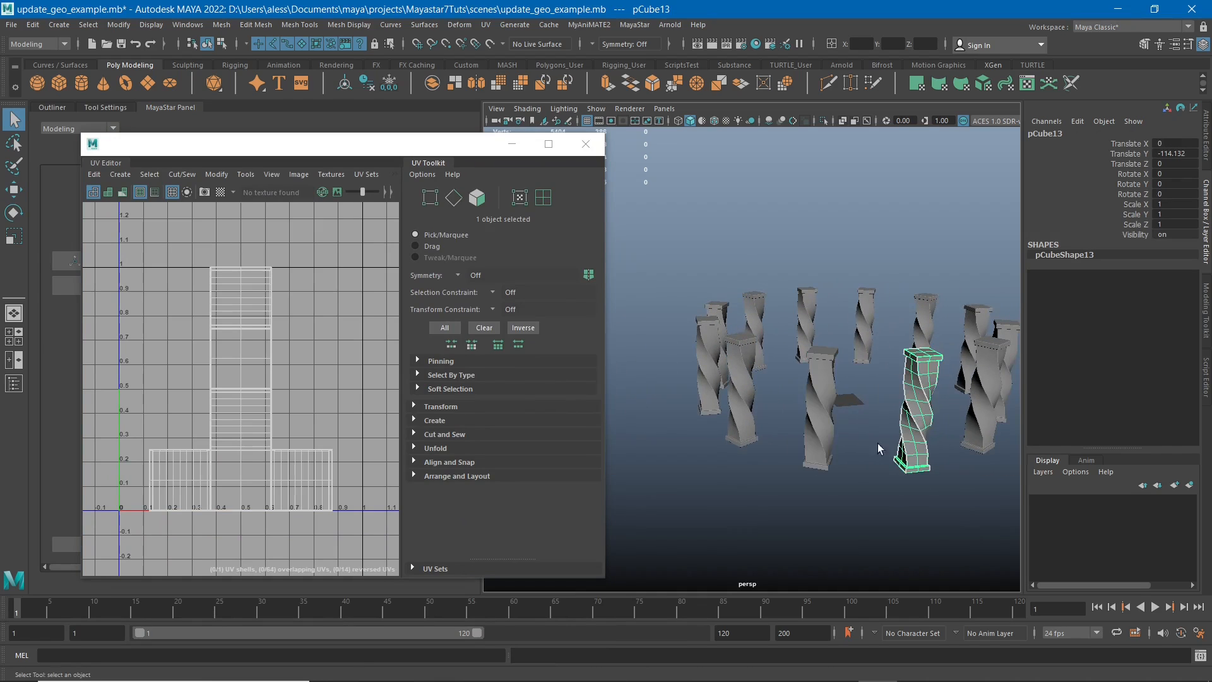
{"action": "left_click_drag", "start_coordinate": [879, 449], "coordinate": [890, 412], "text": "alt"}
{"action": "left_click", "coordinate": [813, 407]}
{"action": "left_click_drag", "start_coordinate": [813, 407], "coordinate": [752, 361], "text": "alt"}
Apply an automatic UV projection with 6 planes to the twisted source pillar and reselect it in object mode.
{"action": "left_click_drag", "start_coordinate": [734, 278], "coordinate": [710, 339]}
{"action": "mouse_move", "coordinate": [710, 340]}
{"action": "left_mouse_down", "text": "alt"}
{"action": "mouse_move", "coordinate": [709, 352]}
{"action": "mouse_move", "coordinate": [711, 331]}
{"action": "left_mouse_up", "text": "alt"}
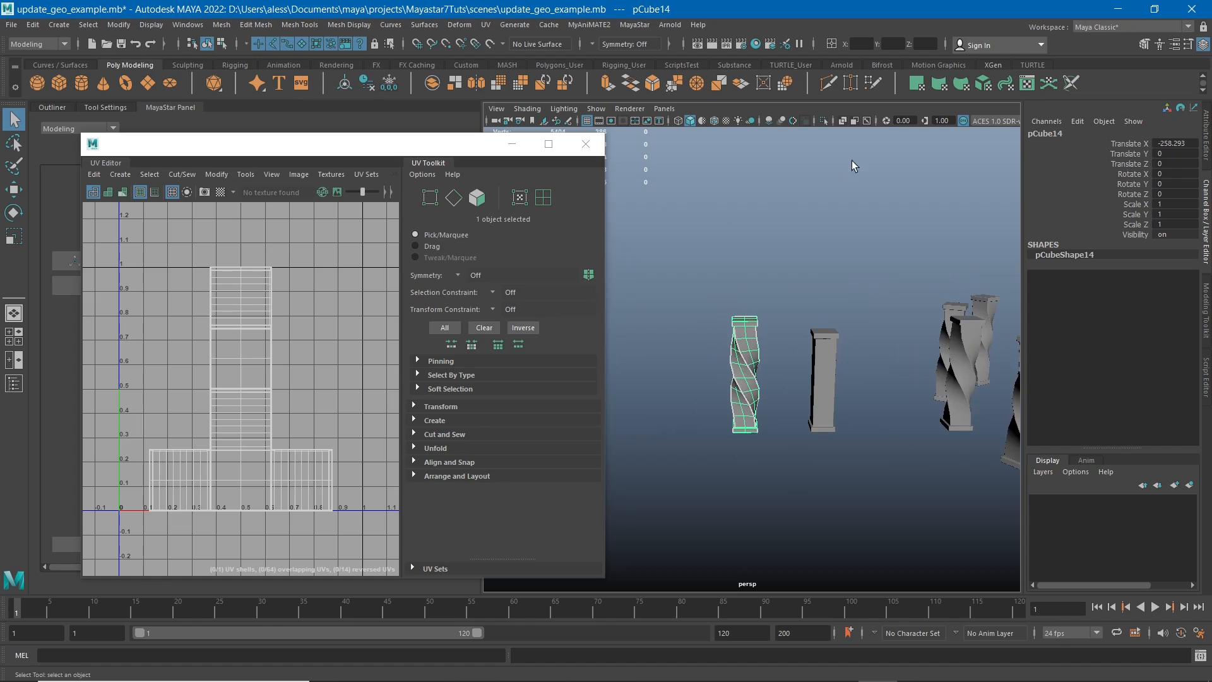
{"action": "left_click", "coordinate": [985, 85]}
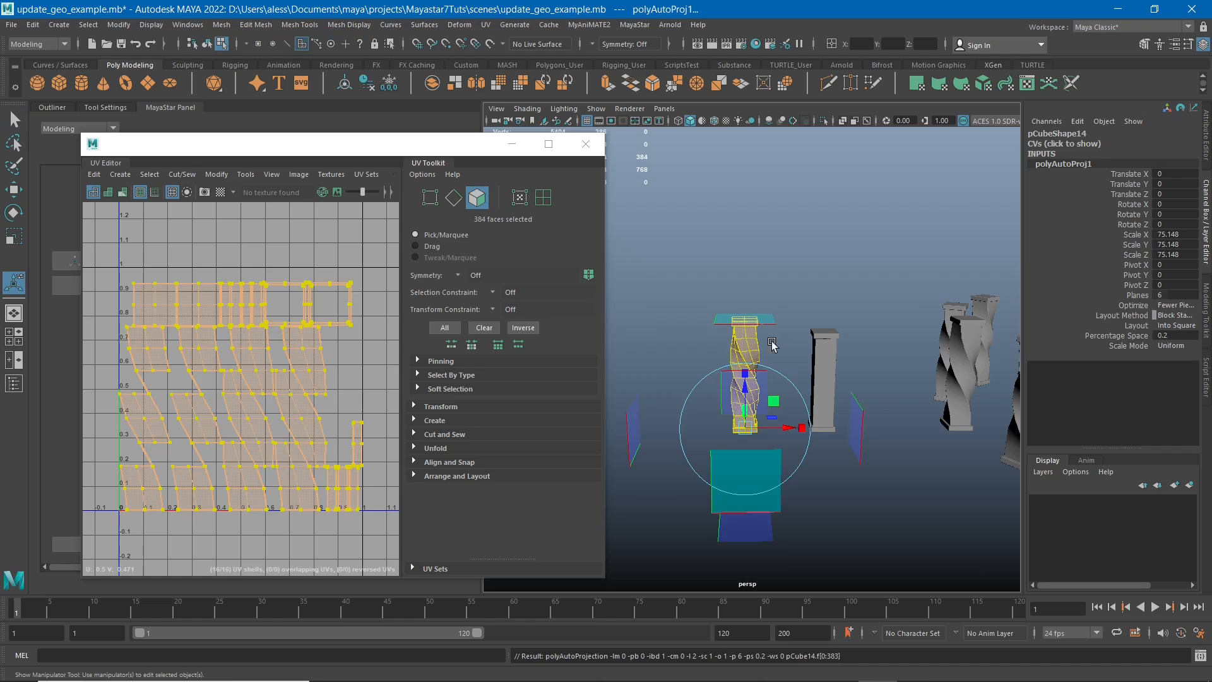
{"action": "right_click_drag", "start_coordinate": [772, 344], "coordinate": [785, 279]}
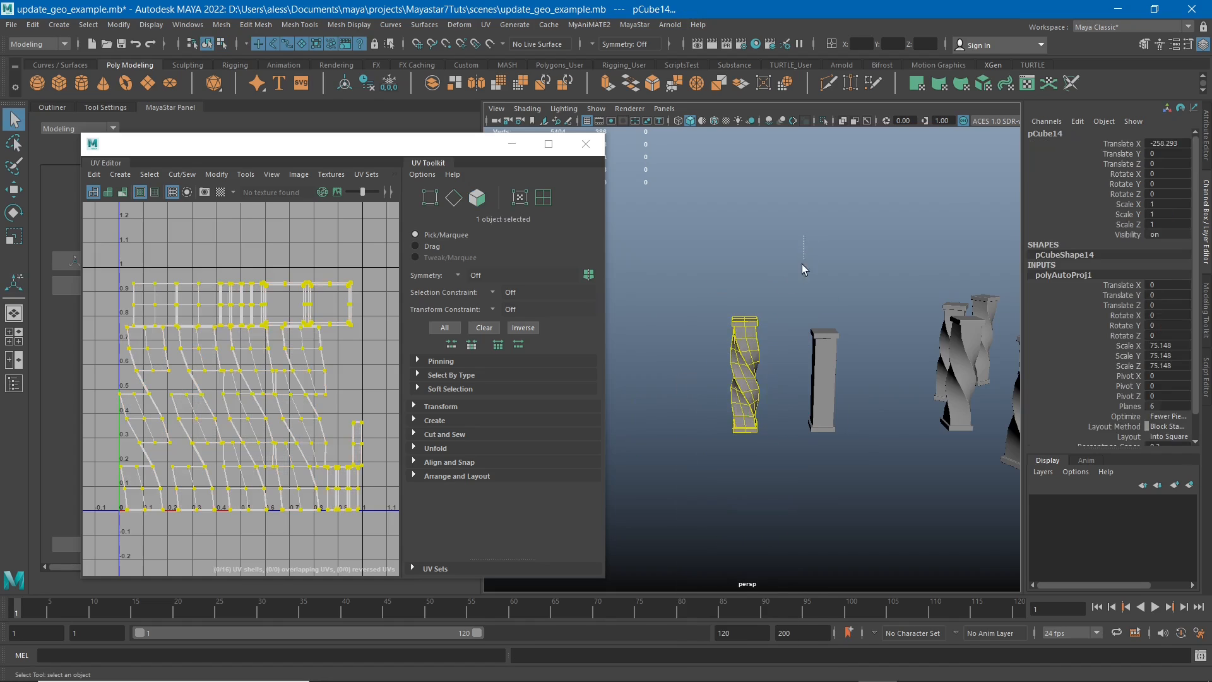
{"action": "left_click_drag", "start_coordinate": [797, 274], "coordinate": [643, 404]}
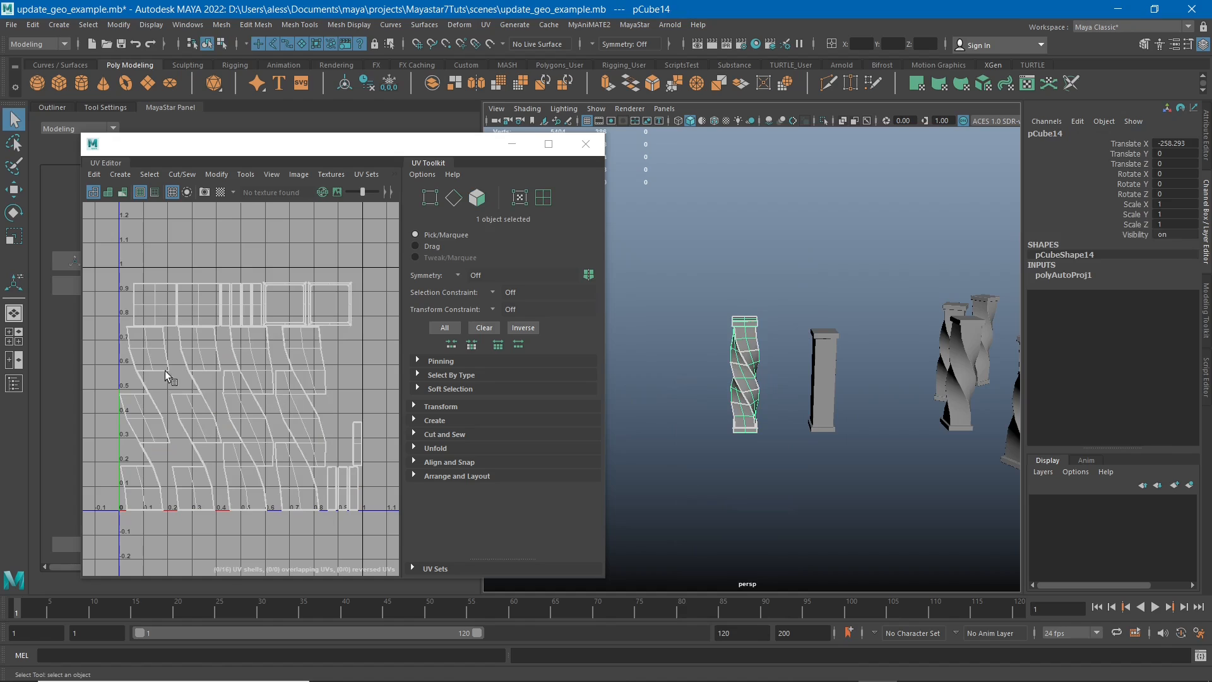
Check the UV layout of the nearest ring pillar, pCube2, against the source pillar's new UVs.
{"action": "middle_click_drag", "start_coordinate": [793, 430], "coordinate": [718, 425], "text": "alt"}
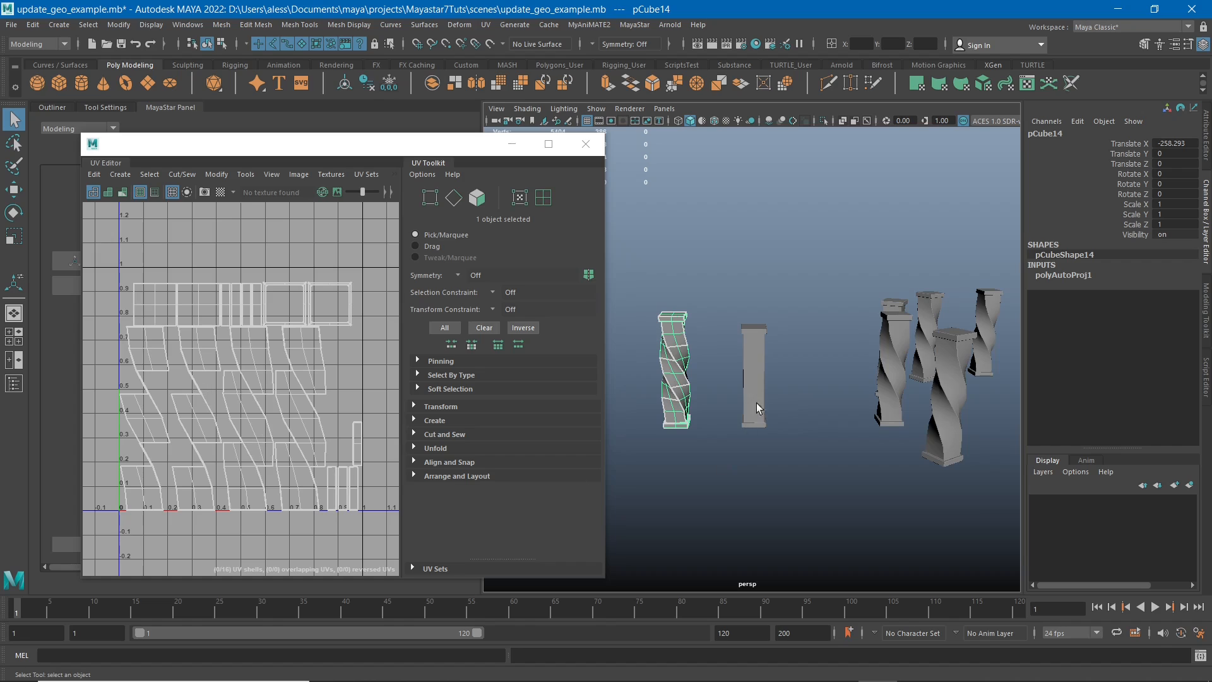
{"action": "middle_click_drag", "start_coordinate": [756, 402], "coordinate": [723, 396], "text": "alt"}
{"action": "left_click", "coordinate": [878, 352]}
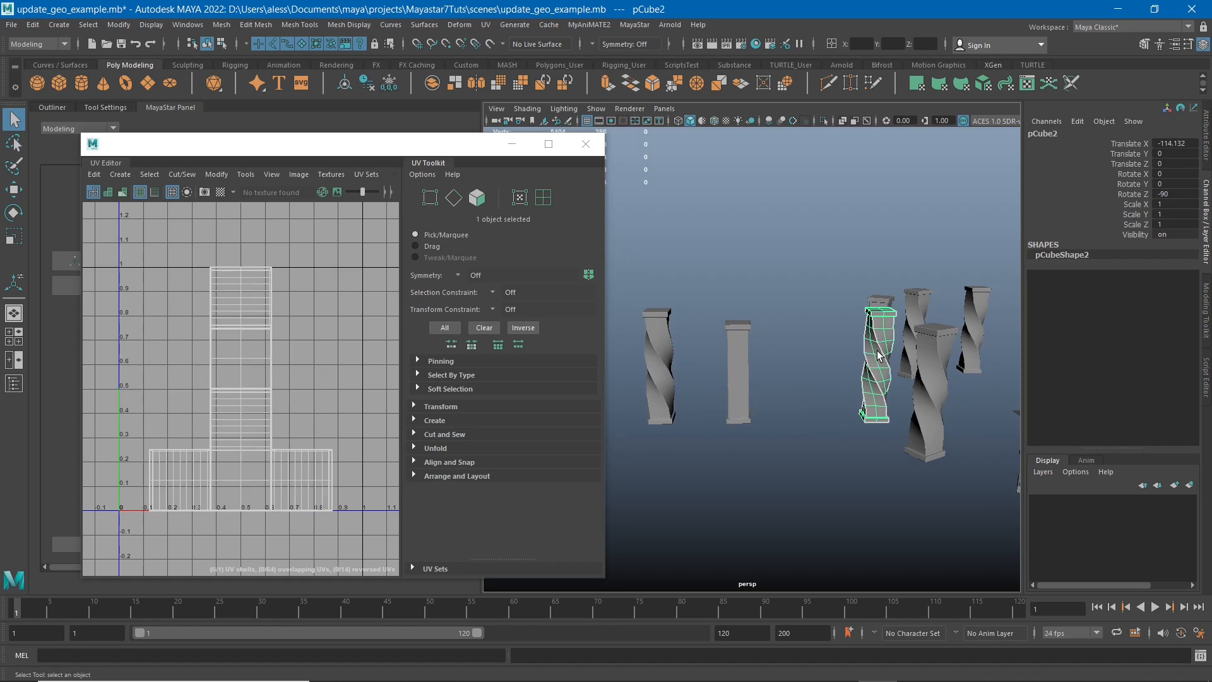
Select all 12 ring pillars and disconnect their geometry from the twisted source pillar.
{"action": "middle_click_drag", "start_coordinate": [848, 397], "coordinate": [706, 437], "text": "alt"}
{"action": "left_click_drag", "start_coordinate": [745, 458], "coordinate": [854, 416], "text": "alt"}
{"action": "left_click_drag", "start_coordinate": [975, 260], "coordinate": [737, 442]}
{"action": "left_click_drag", "start_coordinate": [303, 144], "coordinate": [785, 187]}
{"action": "left_click", "coordinate": [322, 288]}
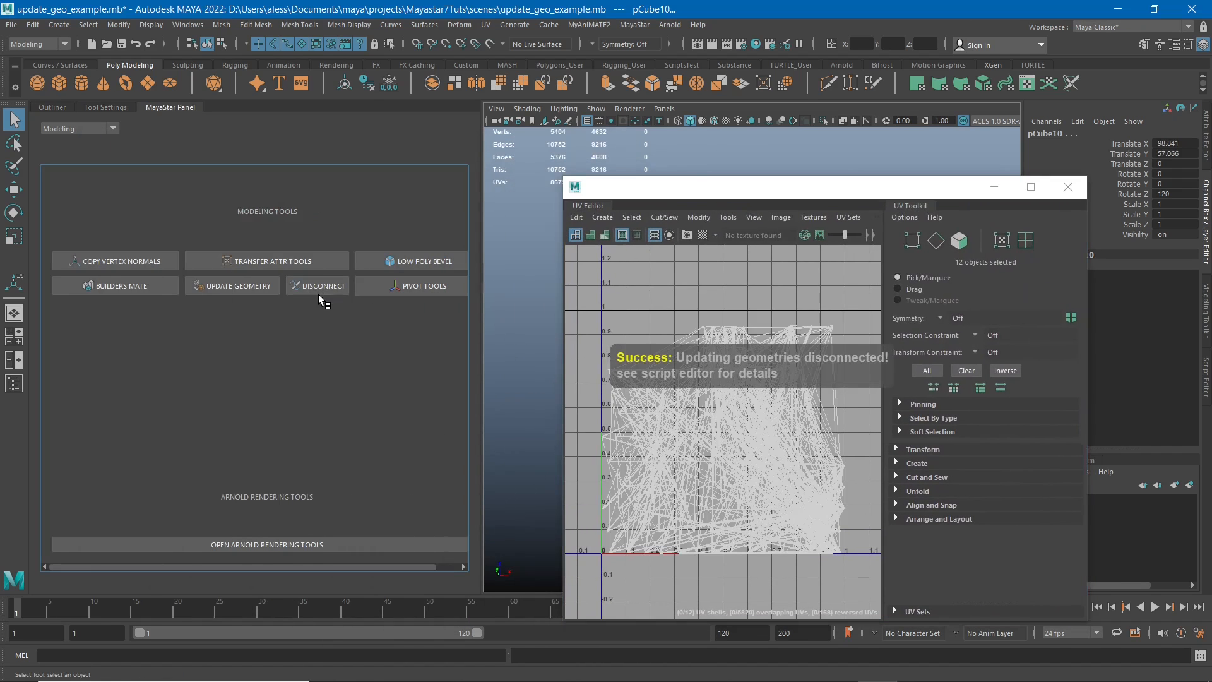
Update the geometry of all 12 ring pillars from the twisted source pillar, keeping the connection.
{"action": "left_click_drag", "start_coordinate": [705, 188], "coordinate": [1009, 215]}
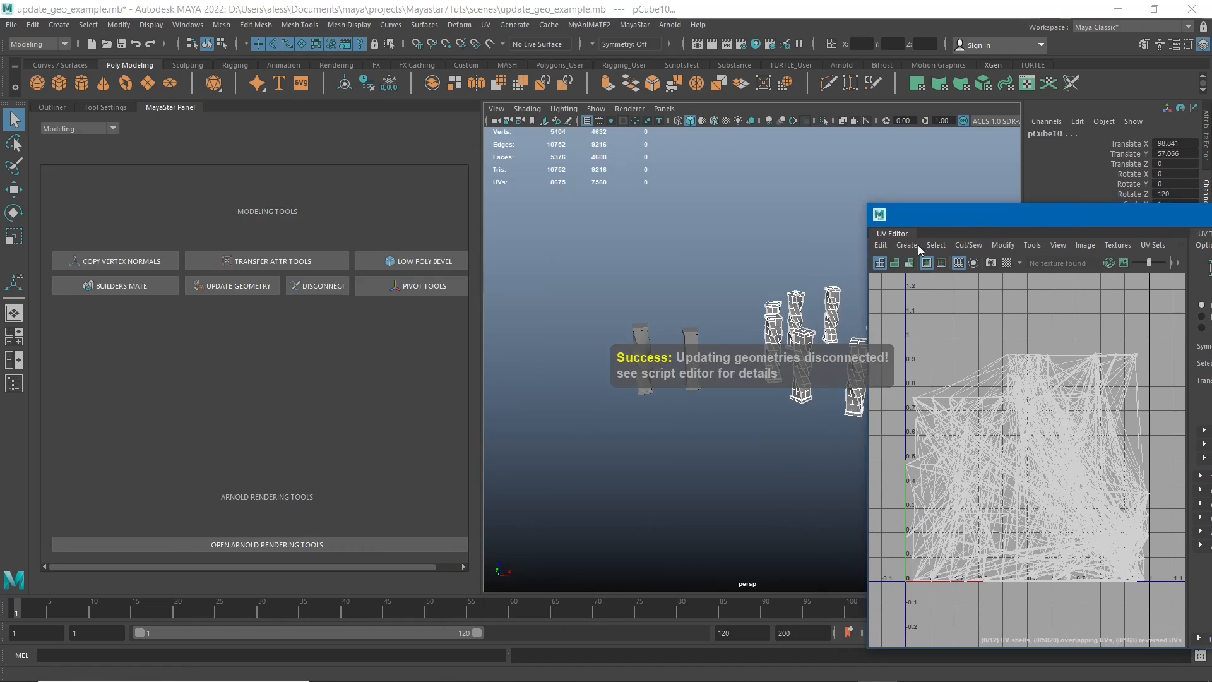
{"action": "left_click", "coordinate": [541, 334]}
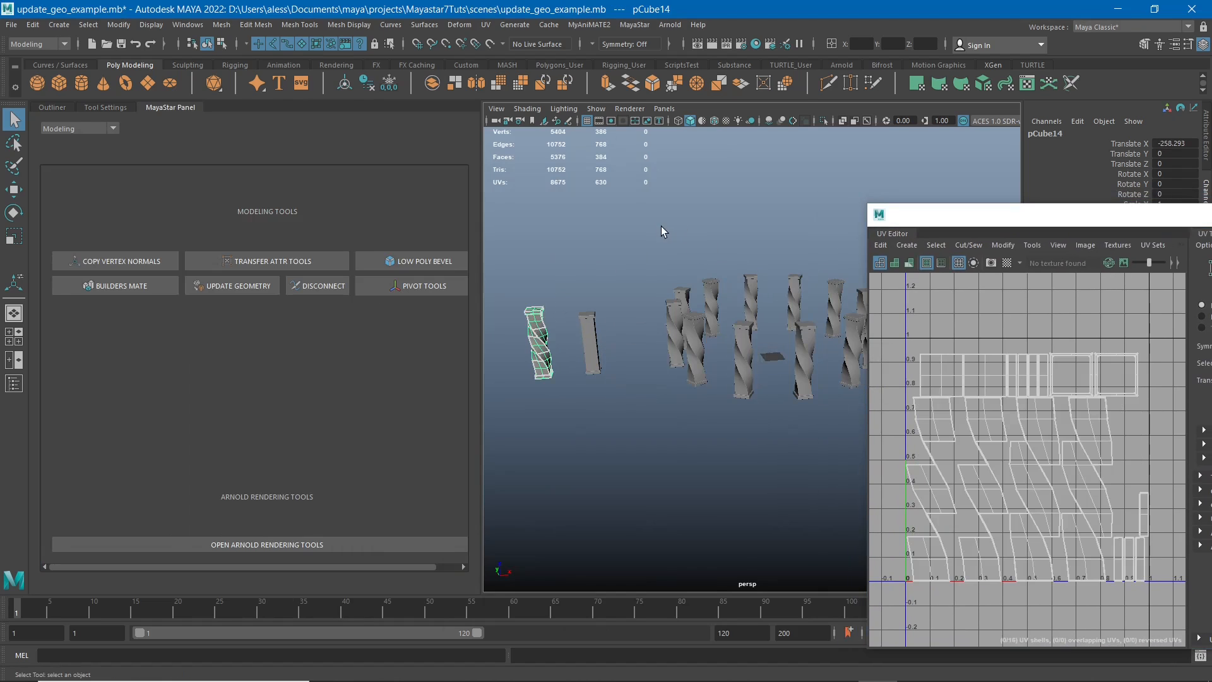
{"action": "left_click_drag", "start_coordinate": [661, 226], "coordinate": [890, 436], "text": "shift"}
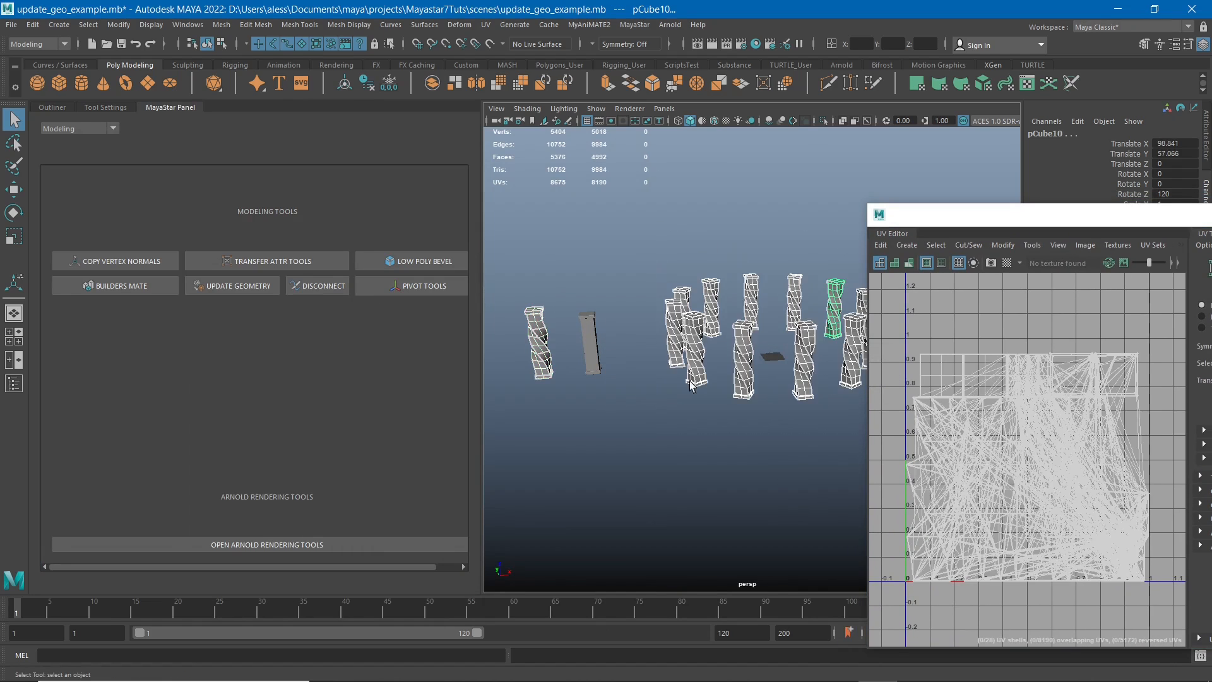
{"action": "left_click", "coordinate": [231, 286]}
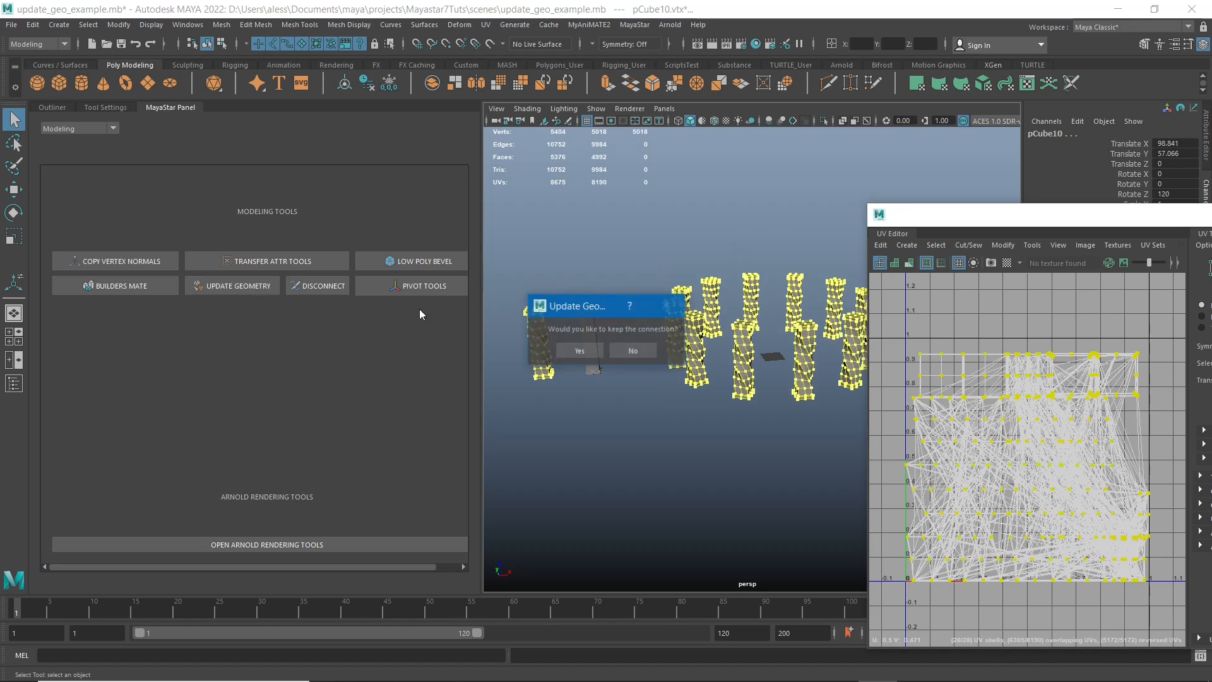
{"action": "left_click", "coordinate": [578, 350]}
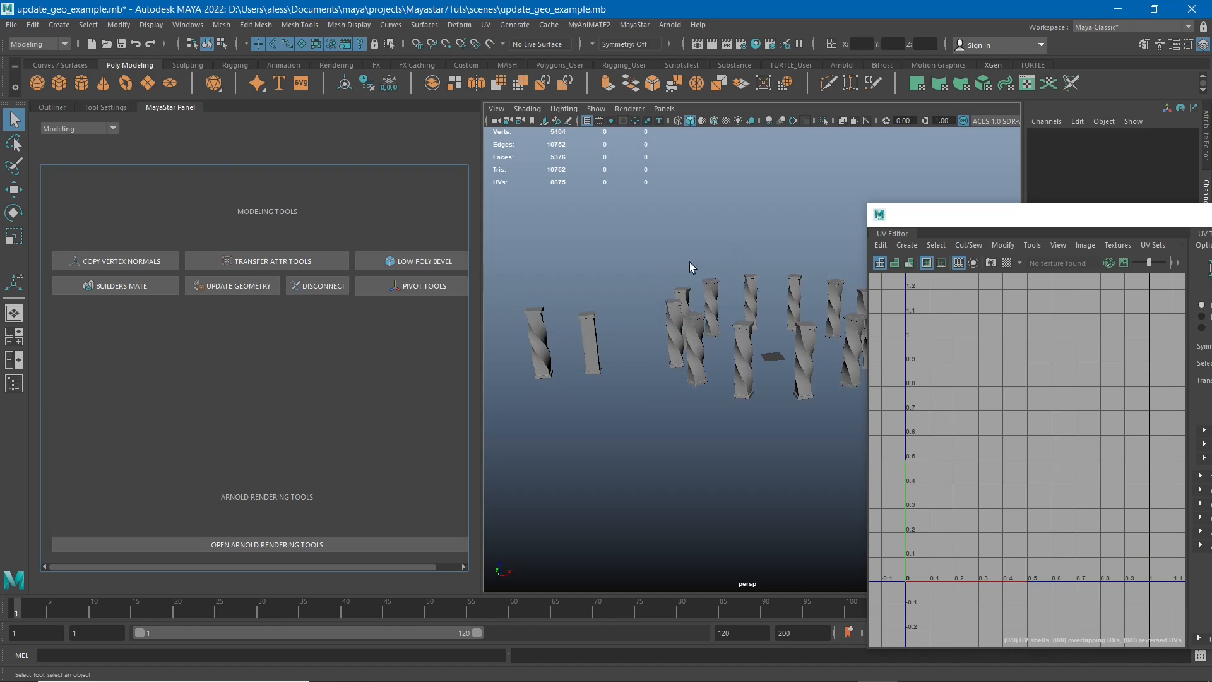
Check the UV layout shared by a group of pillars on one side of the ring.
{"action": "left_click_drag", "start_coordinate": [776, 250], "coordinate": [884, 486]}
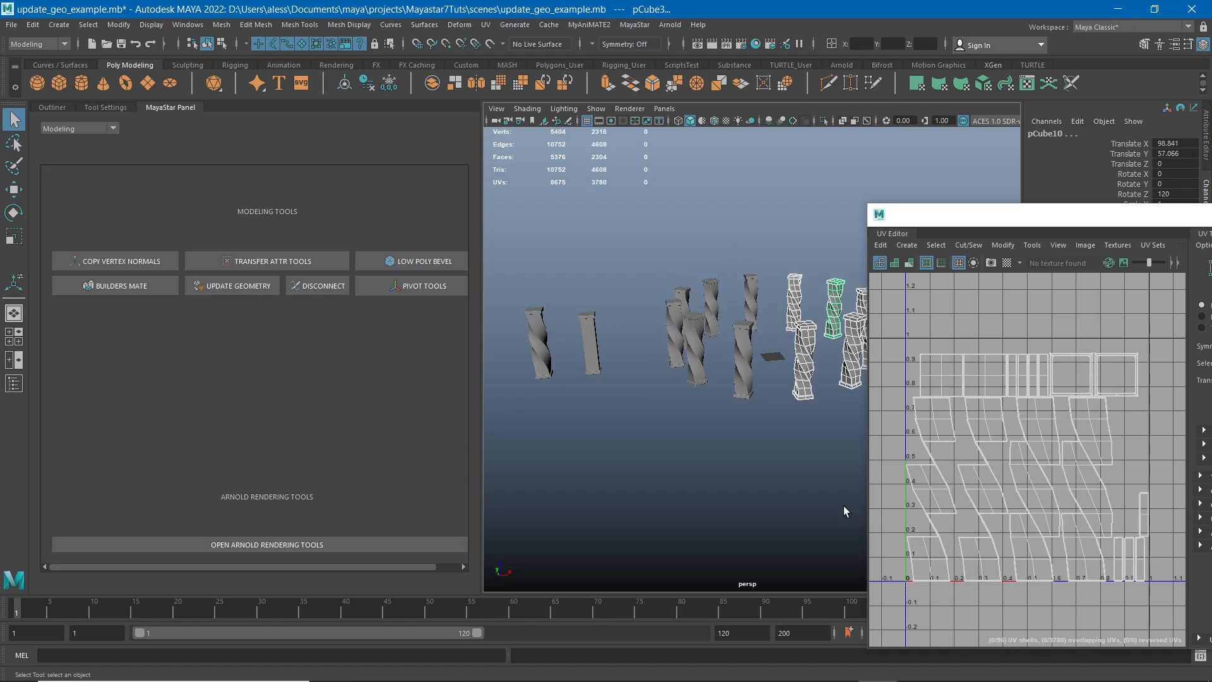
{"action": "mouse_move", "coordinate": [763, 498]}
{"action": "middle_mouse_down", "text": "alt"}
{"action": "mouse_move", "coordinate": [726, 490]}
{"action": "mouse_move", "coordinate": [767, 497]}
{"action": "middle_mouse_up", "text": "alt"}
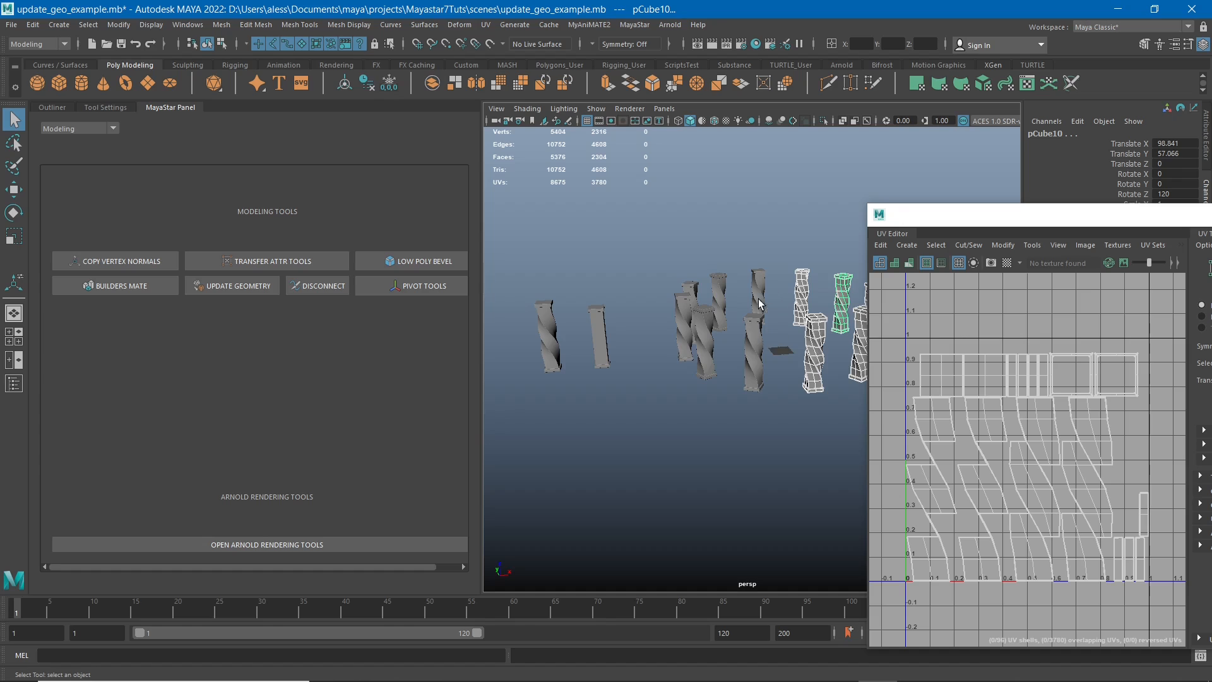
{"action": "left_click_drag", "start_coordinate": [759, 304], "coordinate": [690, 350], "text": "alt"}
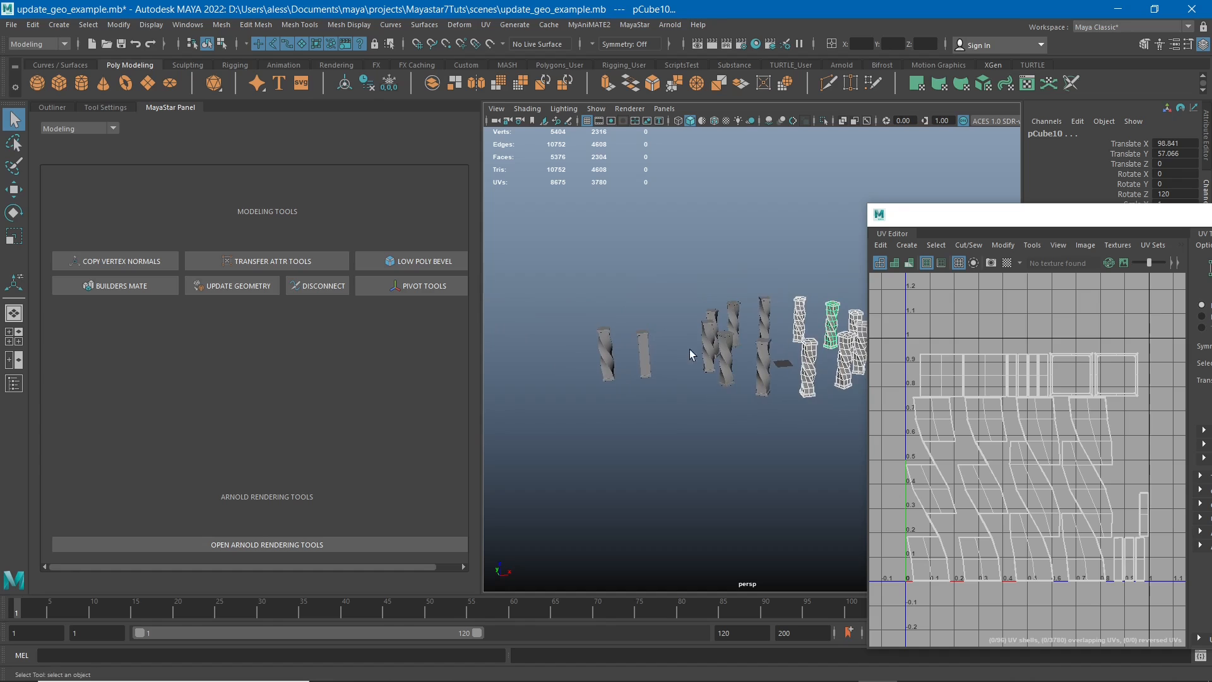
Move the UV editor clear of the pillars and inspect the UV layout of ring pillar pCube2.
{"action": "left_click_drag", "start_coordinate": [1024, 216], "coordinate": [243, 154]}
{"action": "middle_click_drag", "start_coordinate": [741, 382], "coordinate": [815, 363], "text": "alt"}
{"action": "right_click_drag", "start_coordinate": [815, 363], "coordinate": [881, 359], "text": "alt"}
{"action": "left_click", "coordinate": [820, 282]}
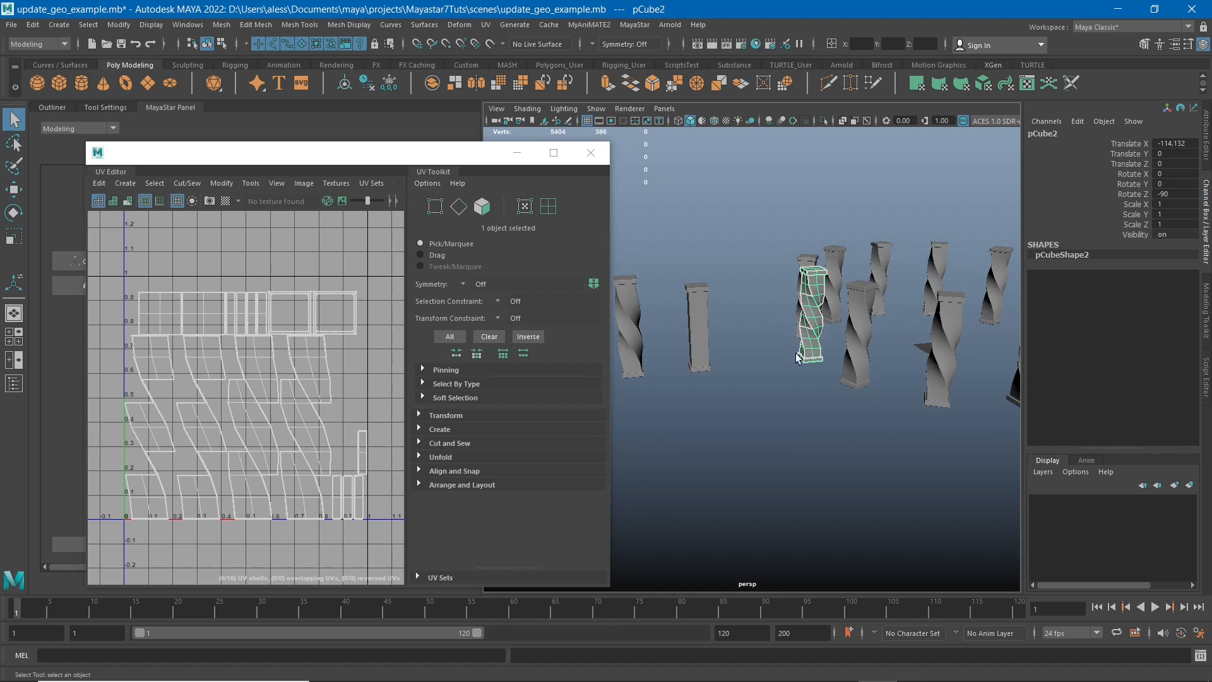
{"action": "left_click_drag", "start_coordinate": [797, 358], "coordinate": [700, 341], "text": "alt"}
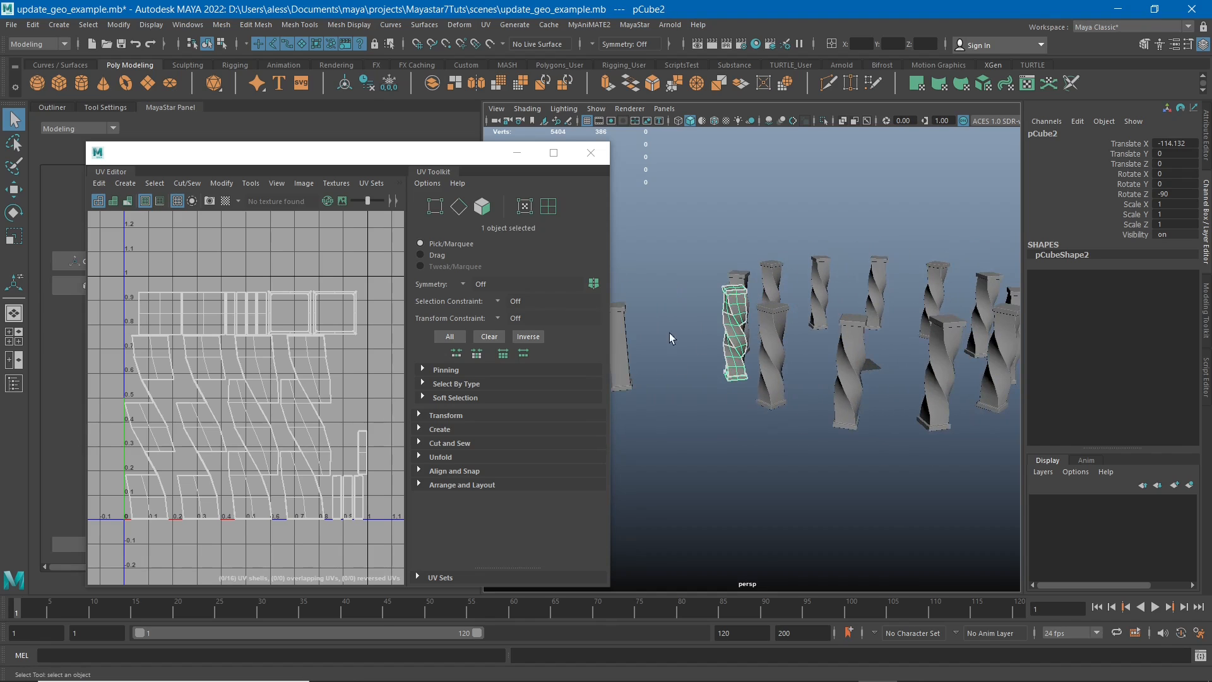
{"action": "left_click_drag", "start_coordinate": [904, 365], "coordinate": [866, 341], "text": "alt"}
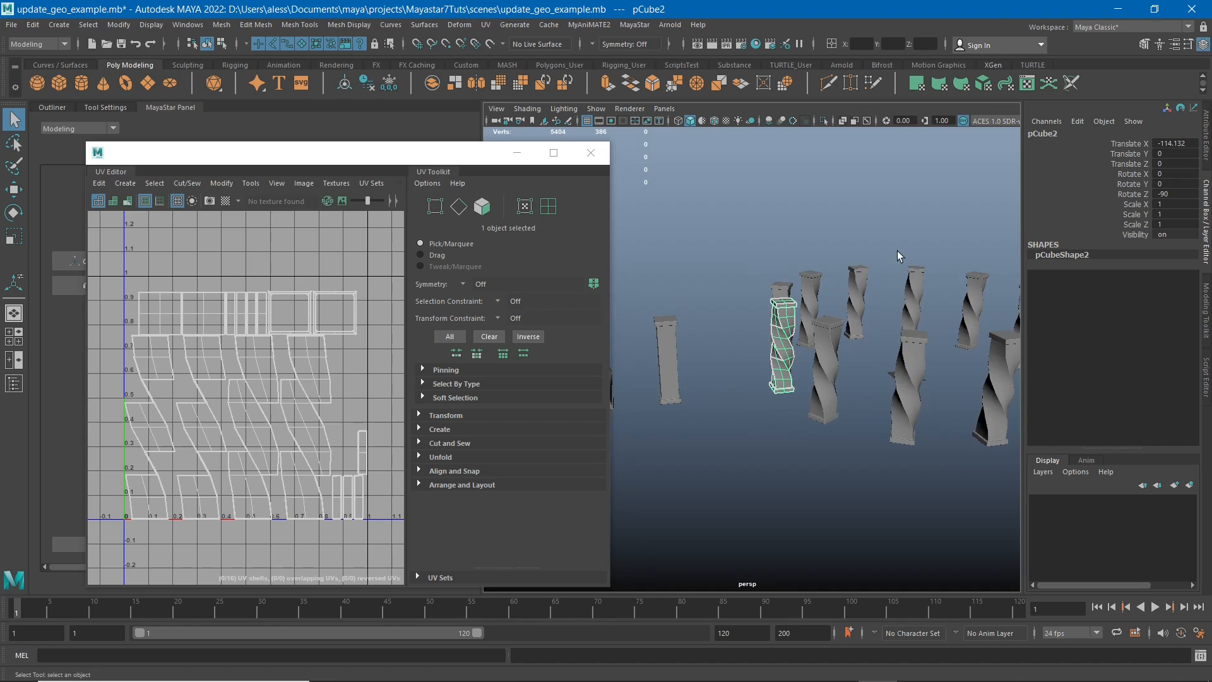
{"action": "middle_click_drag", "start_coordinate": [843, 359], "coordinate": [838, 362], "text": "alt"}
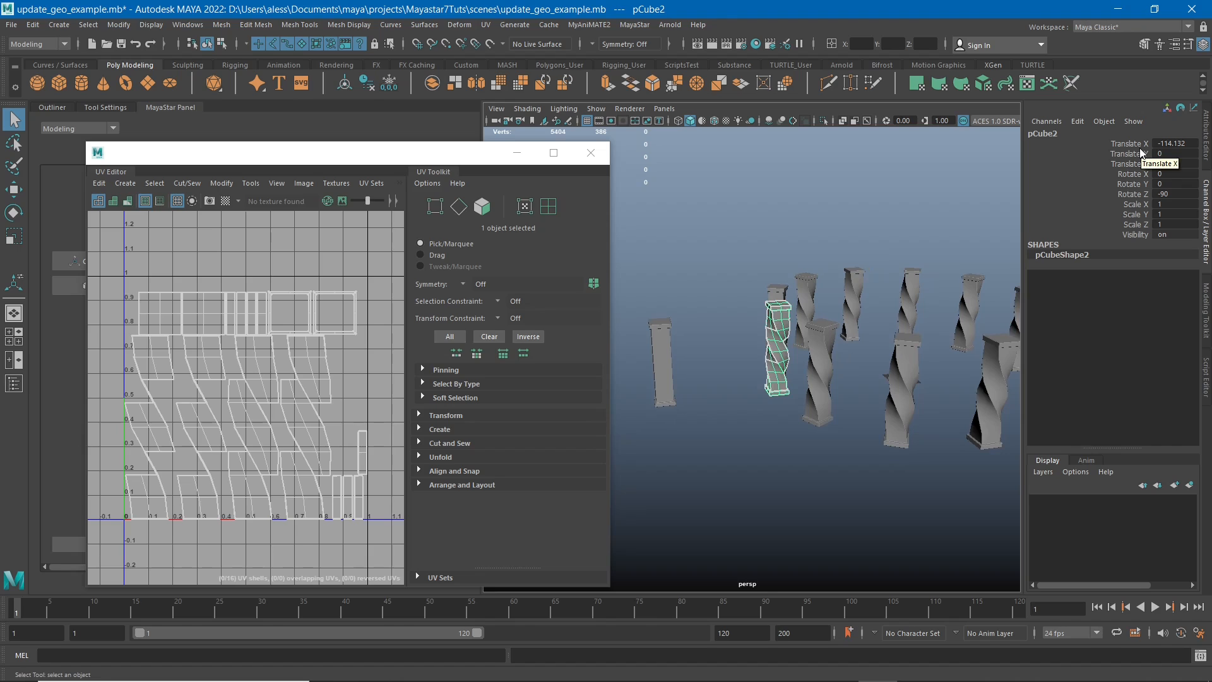
{"action": "middle_click_drag", "start_coordinate": [758, 413], "coordinate": [861, 411], "text": "alt"}
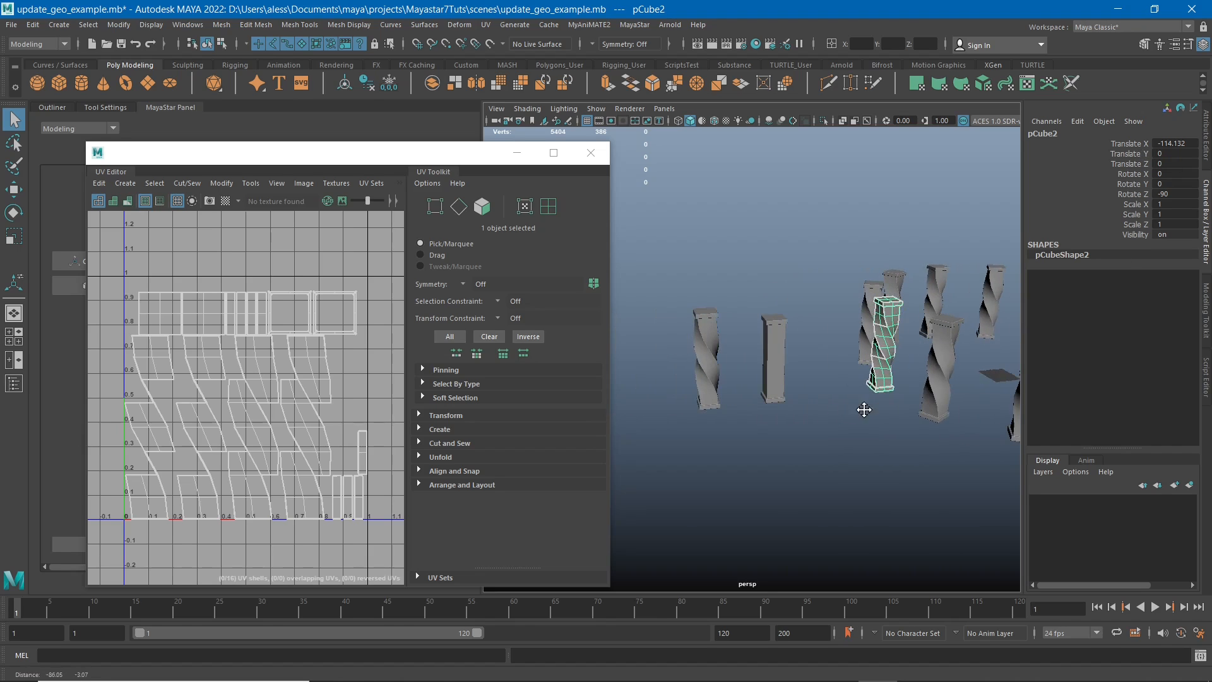
Compare the UV layouts of the twisted source pillar and the straight pillar beside it.
{"action": "left_click", "coordinate": [704, 322]}
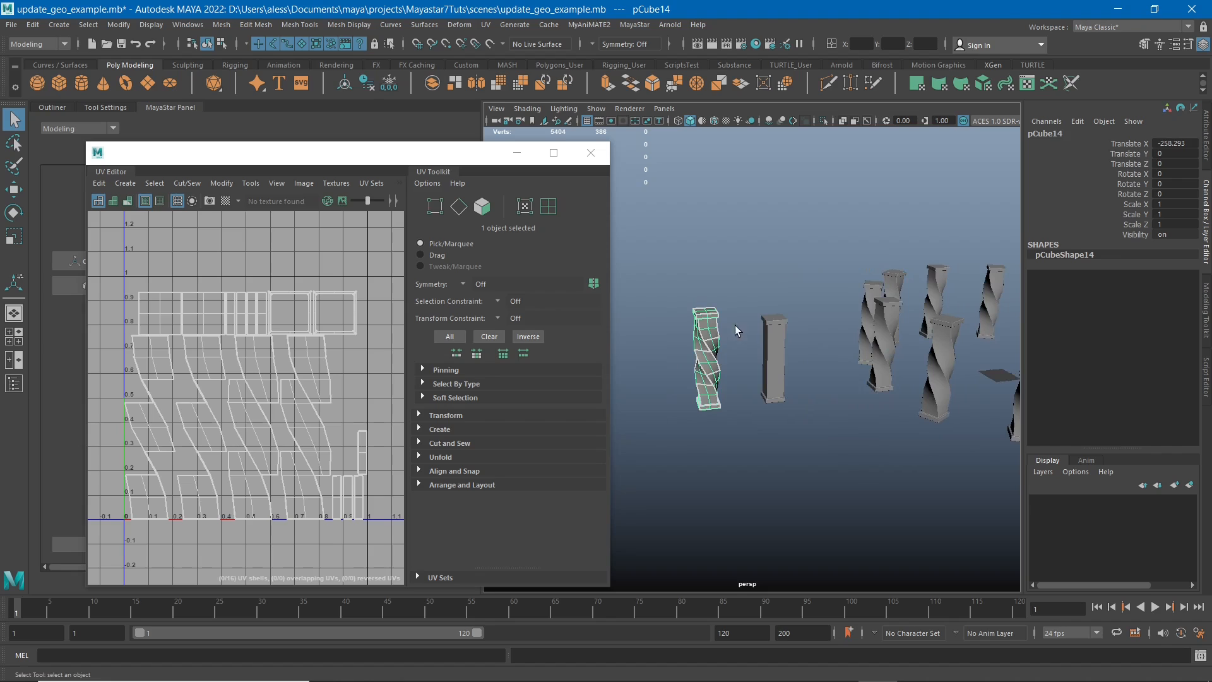
{"action": "middle_click_drag", "start_coordinate": [839, 400], "coordinate": [733, 436], "text": "alt"}
{"action": "left_click", "coordinate": [758, 353]}
{"action": "right_click_drag", "start_coordinate": [834, 438], "coordinate": [788, 423], "text": "alt"}
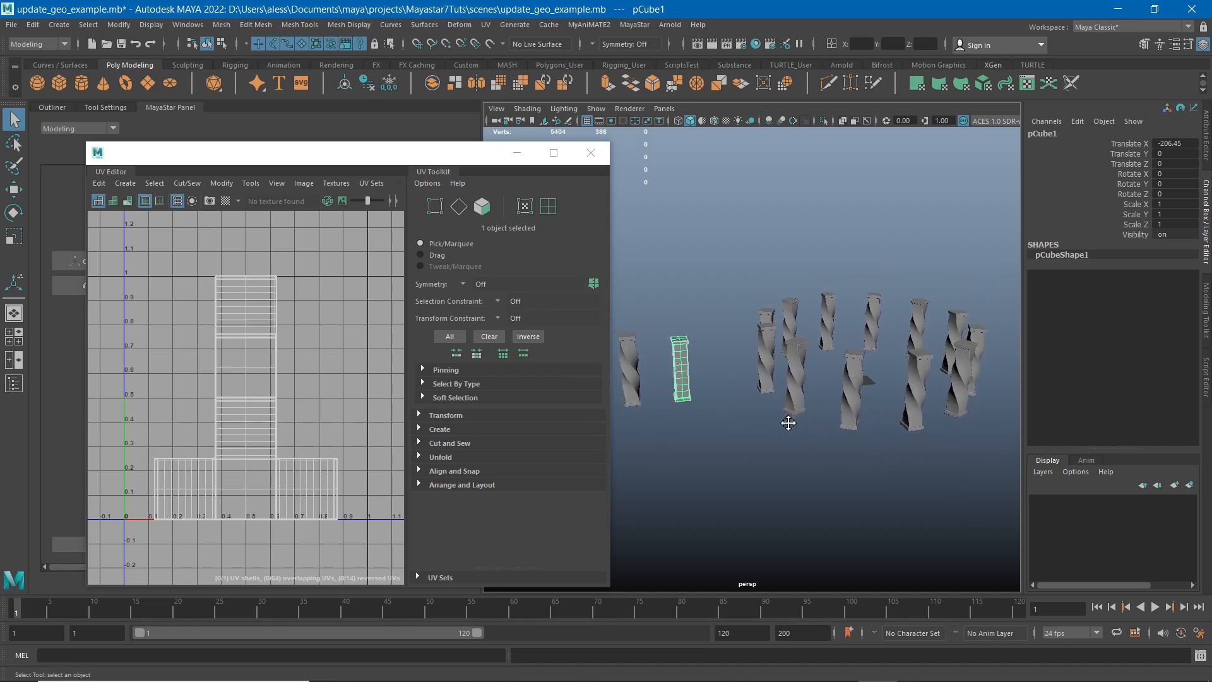
{"action": "middle_click_drag", "start_coordinate": [787, 423], "coordinate": [815, 431], "text": "alt"}
{"action": "mouse_move", "coordinate": [819, 389]}
{"action": "left_mouse_down", "text": "alt"}
{"action": "mouse_move", "coordinate": [813, 404]}
{"action": "mouse_move", "coordinate": [801, 389]}
{"action": "mouse_move", "coordinate": [823, 399]}
{"action": "left_mouse_up", "text": "alt"}
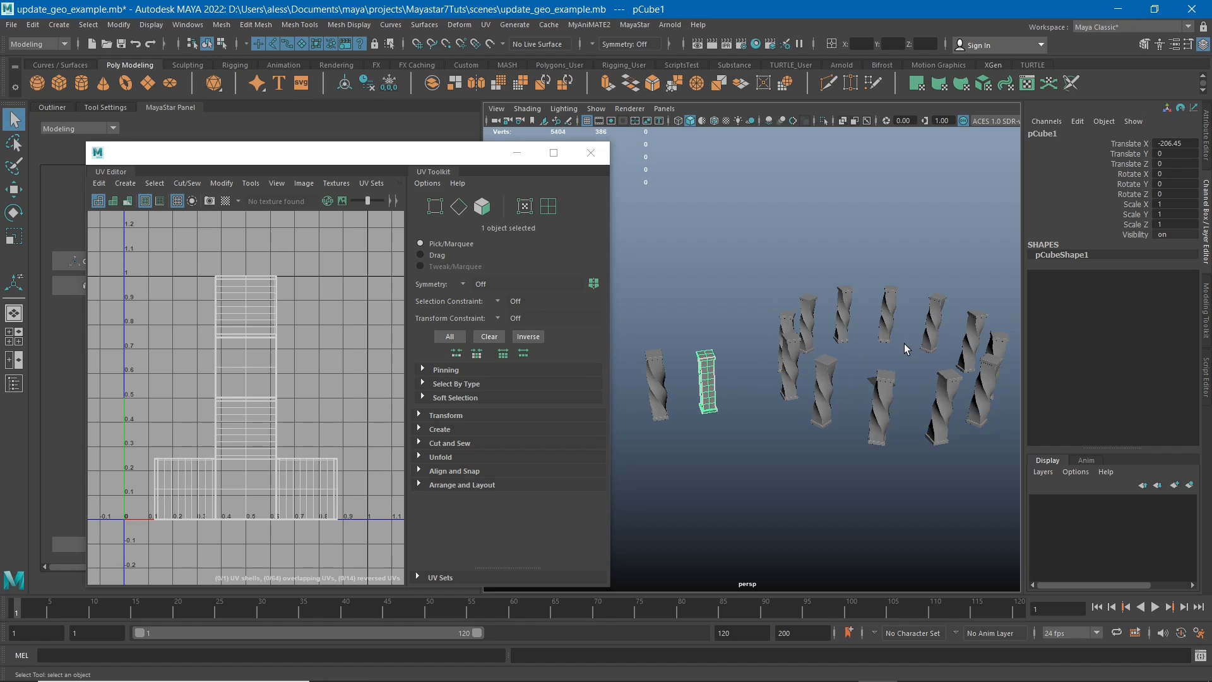
{"action": "middle_click_drag", "start_coordinate": [882, 371], "coordinate": [854, 370], "text": "alt"}
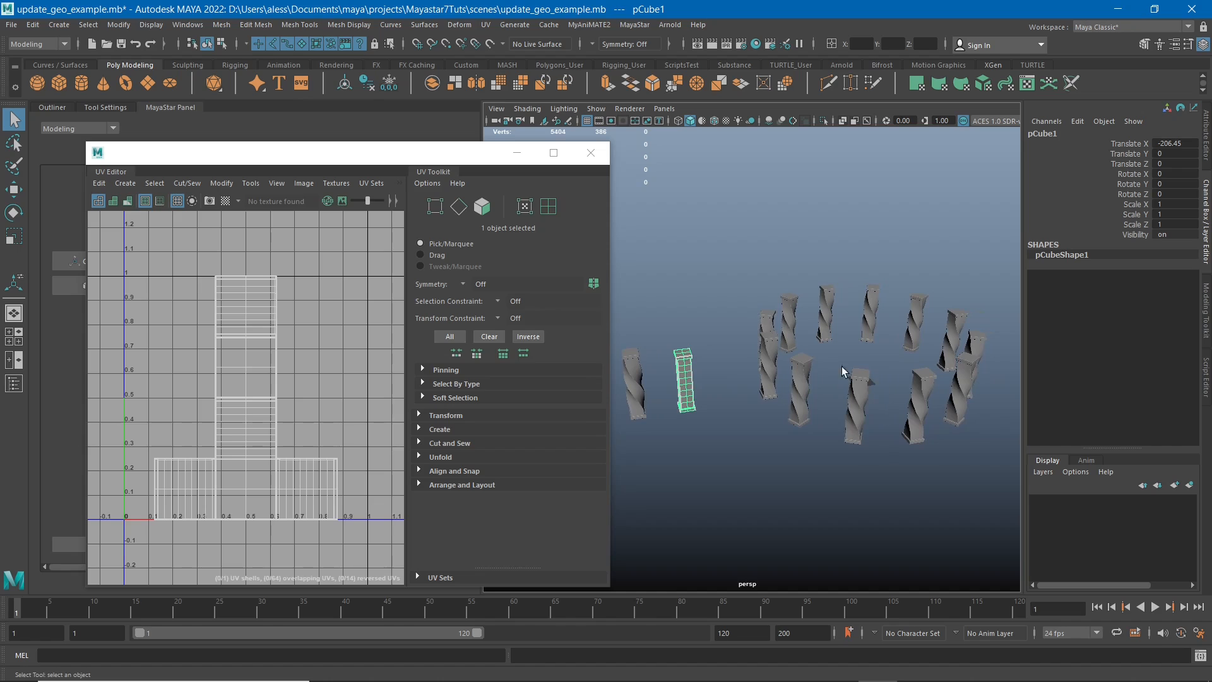
{"action": "middle_click_drag", "start_coordinate": [823, 446], "coordinate": [784, 427], "text": "alt"}
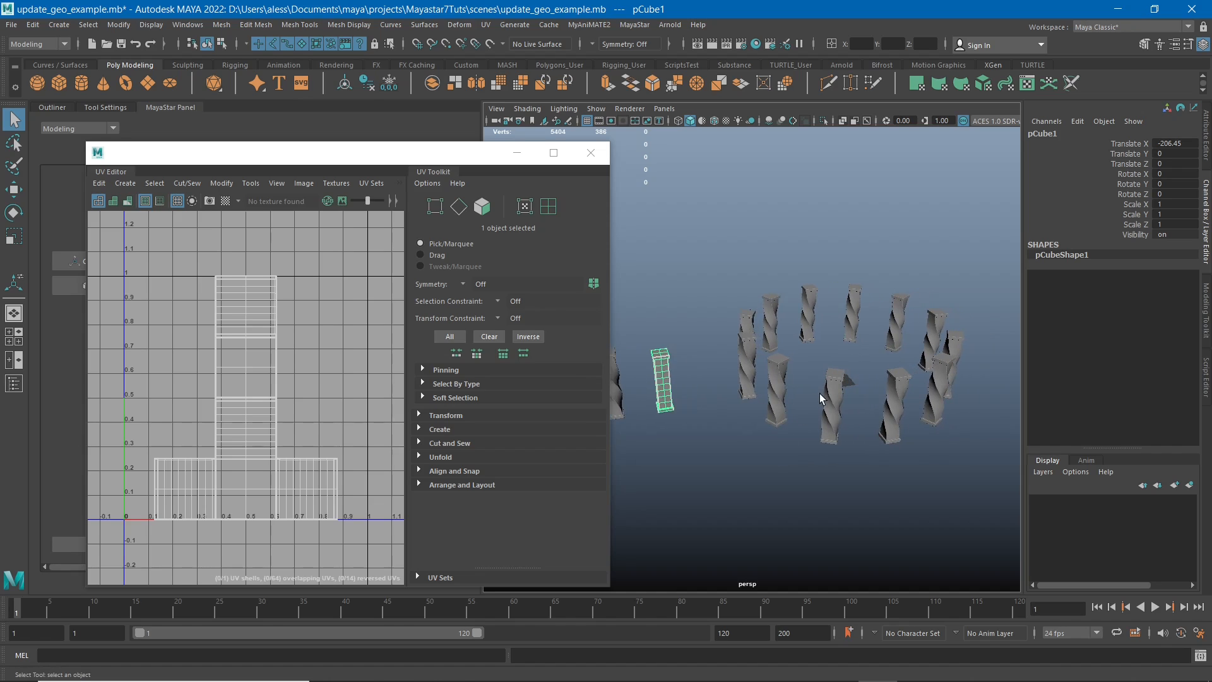
{"action": "left_click_drag", "start_coordinate": [873, 429], "coordinate": [827, 335], "text": "alt"}
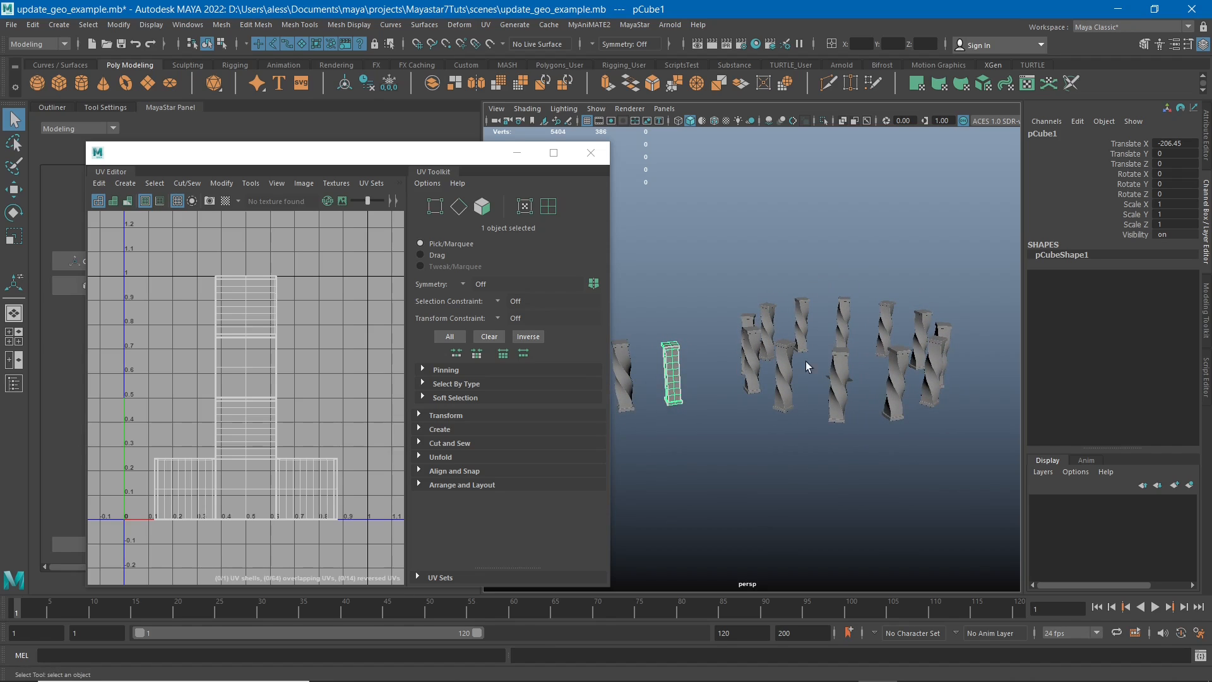
{"action": "middle_click_drag", "start_coordinate": [783, 403], "coordinate": [800, 408], "text": "alt"}
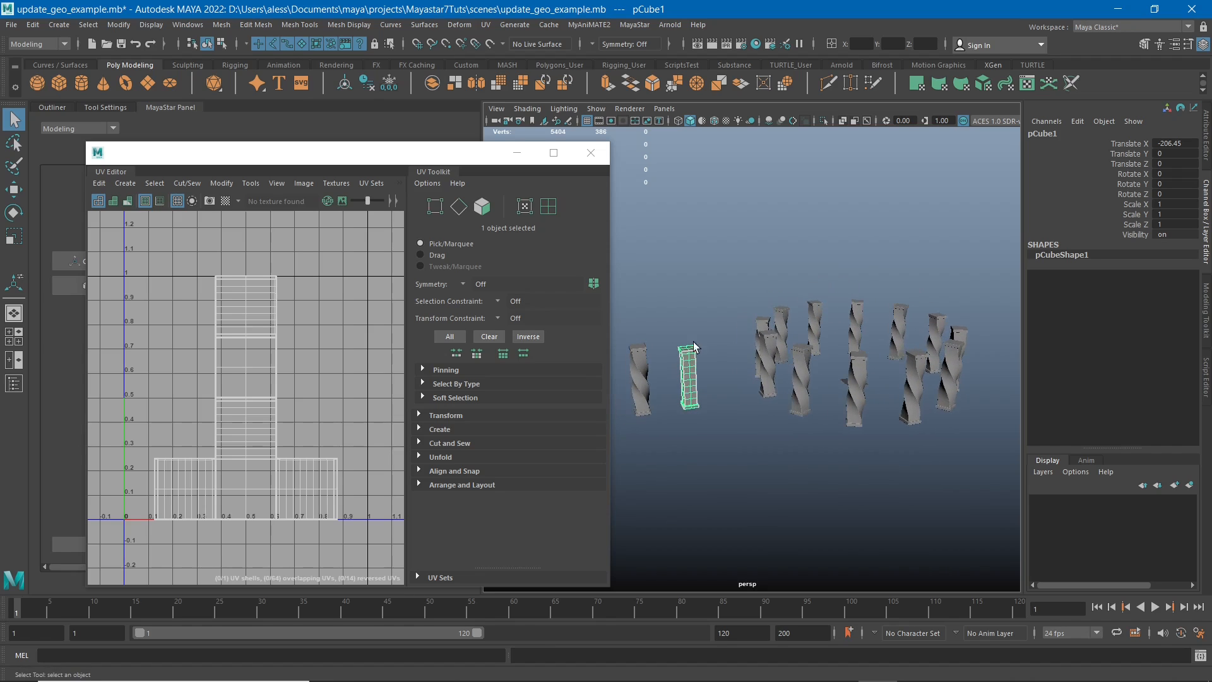
Close the UV editor and bring all the pillars into view.
{"action": "left_click", "coordinate": [597, 156]}
{"action": "scroll", "coordinate": [738, 424], "scroll_direction": "down", "scroll_amount": 2}
{"action": "middle_click_drag", "start_coordinate": [738, 424], "coordinate": [752, 441], "text": "alt"}
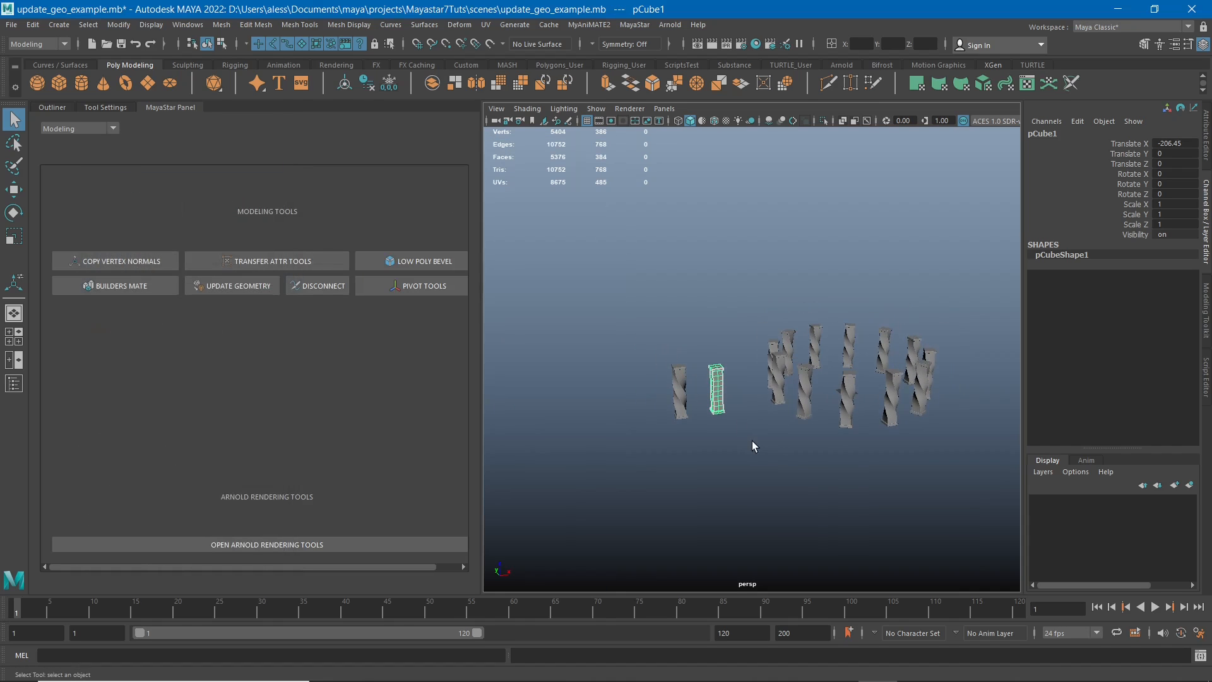